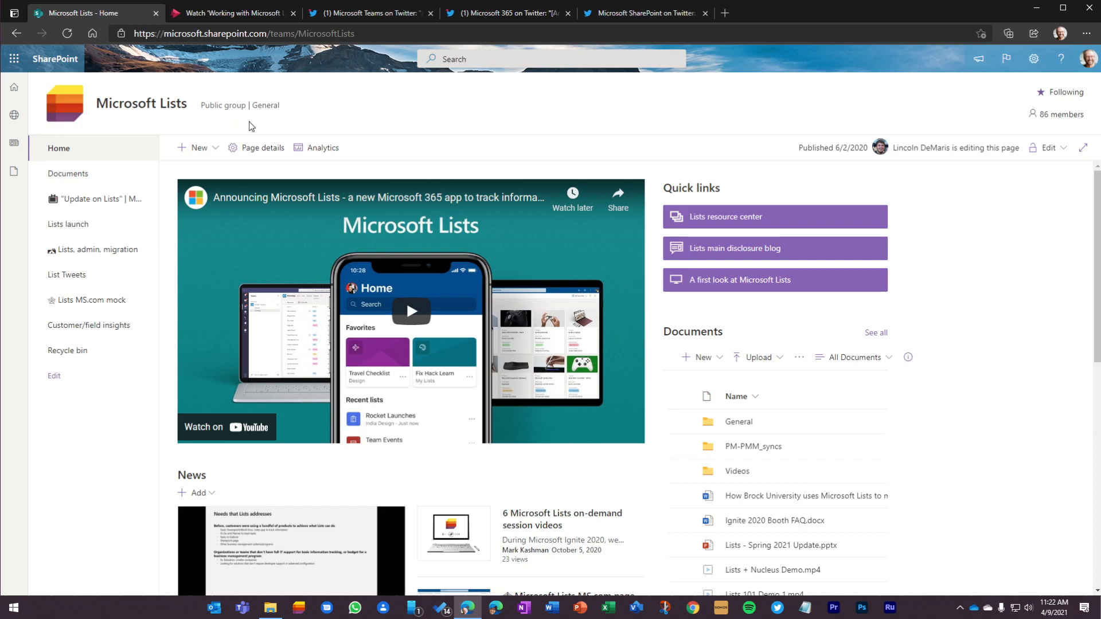
Step: Create a new site page from the Blank template
{"action": "left_click", "coordinate": [208, 150]}
{"action": "left_click", "coordinate": [209, 216]}
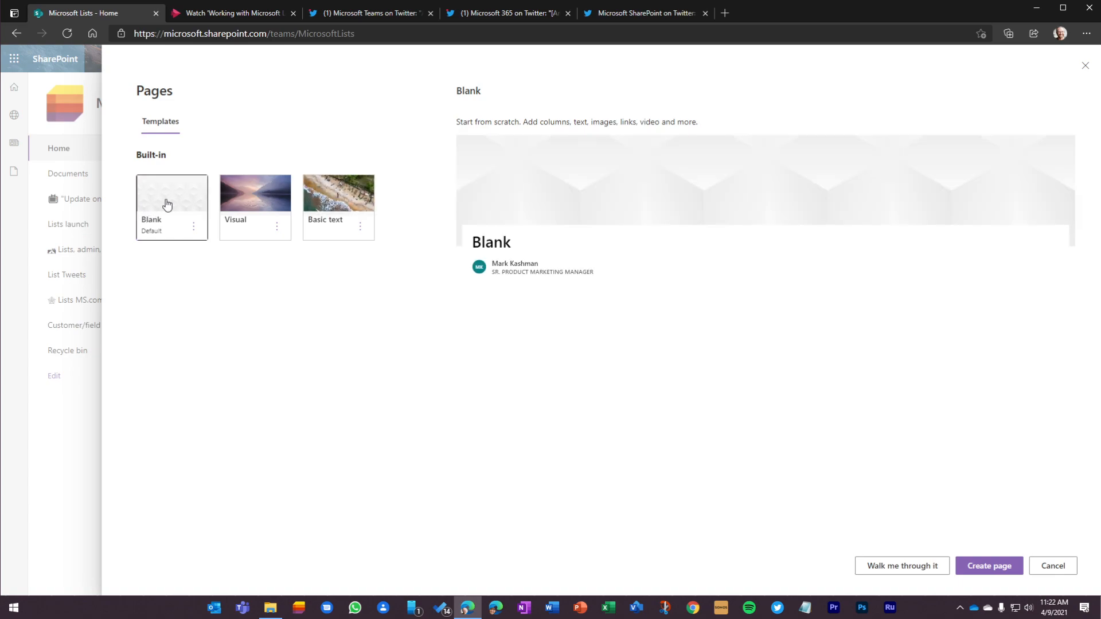
{"action": "left_click", "coordinate": [988, 568]}
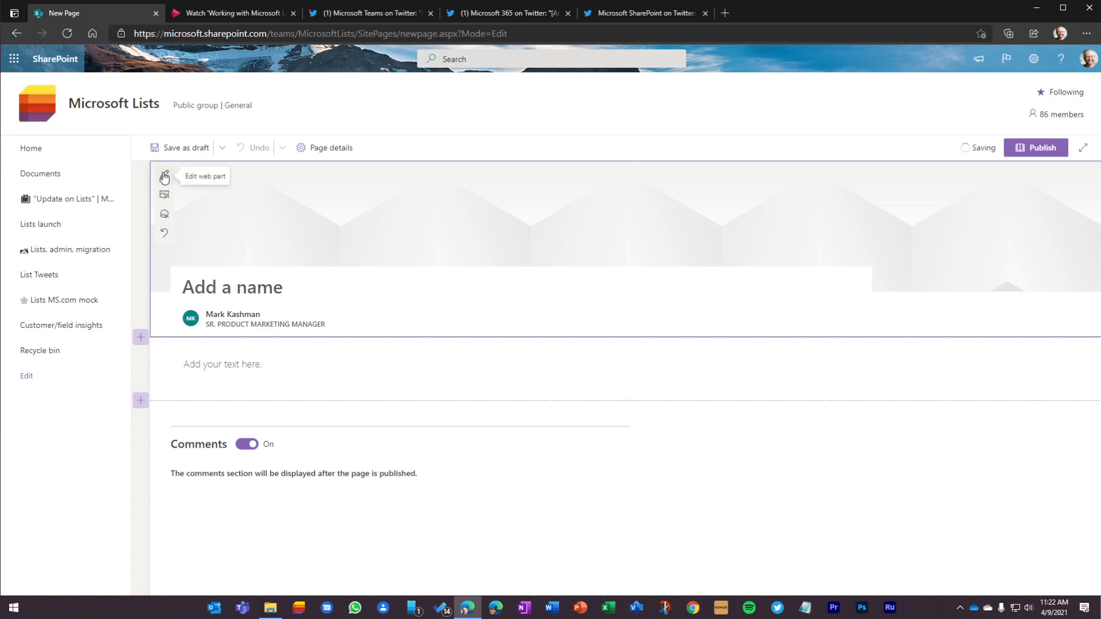
Step: Upload MicrosoftLists_hero-slide-background.png from the Lists folder in Downloads as the title area image and reposition it so the Lists logo shows
{"action": "left_click", "coordinate": [165, 196]}
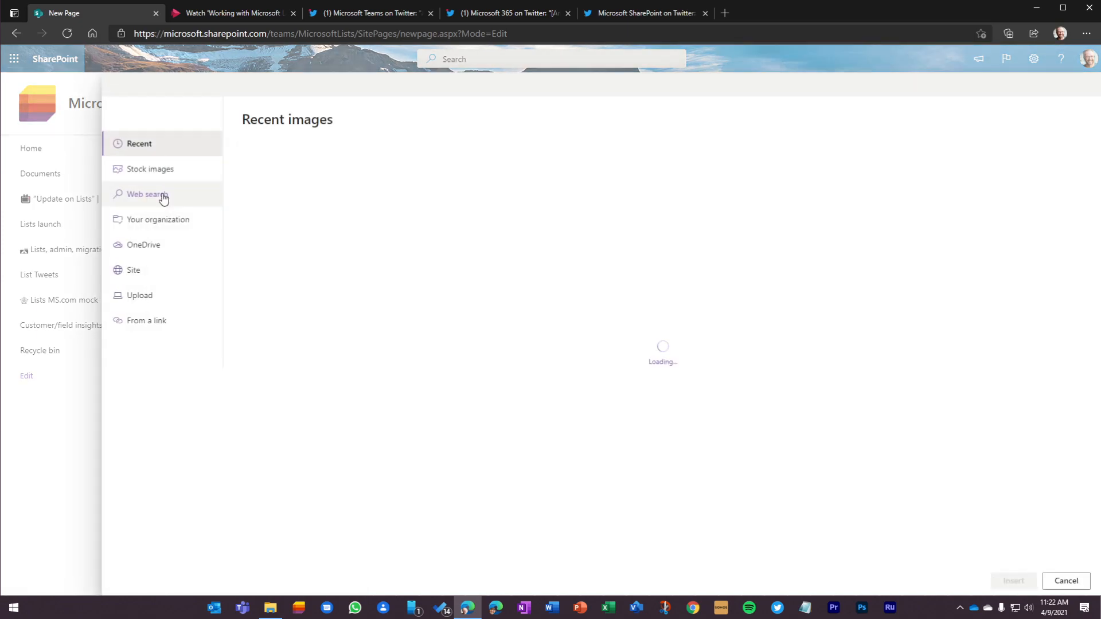
{"action": "left_click", "coordinate": [165, 295]}
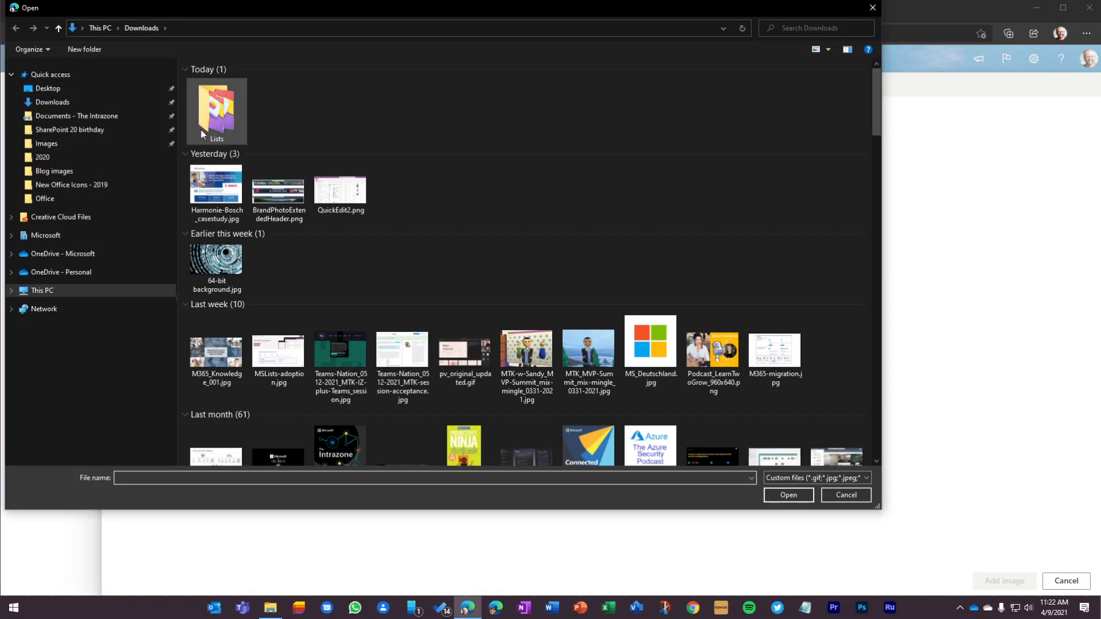
{"action": "double_click", "coordinate": [222, 101]}
{"action": "left_click", "coordinate": [290, 107]}
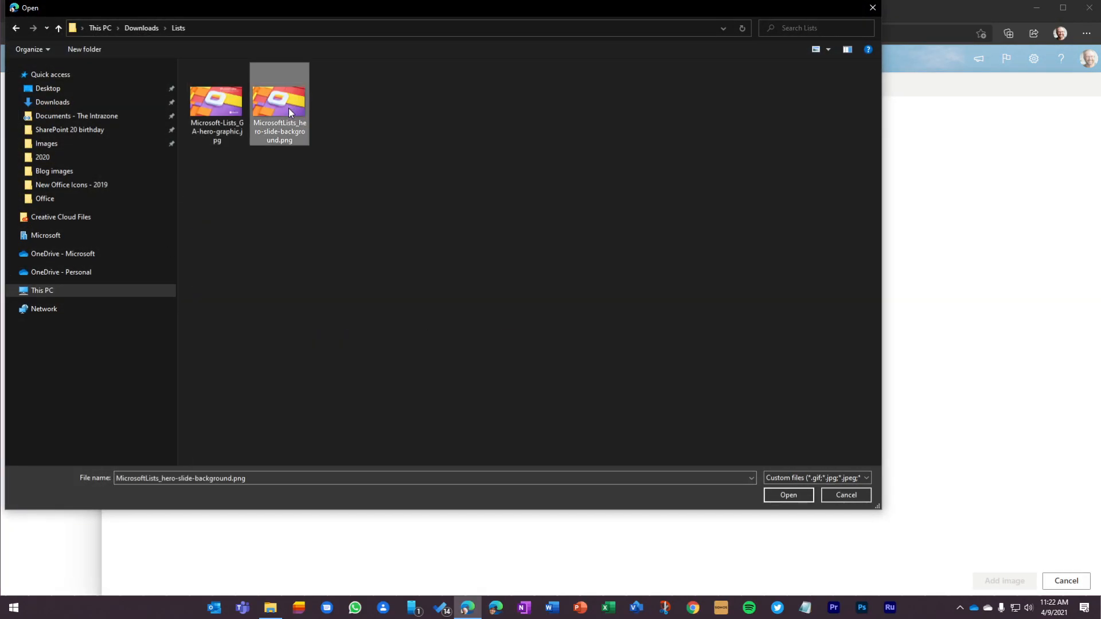
{"action": "left_click", "coordinate": [787, 496]}
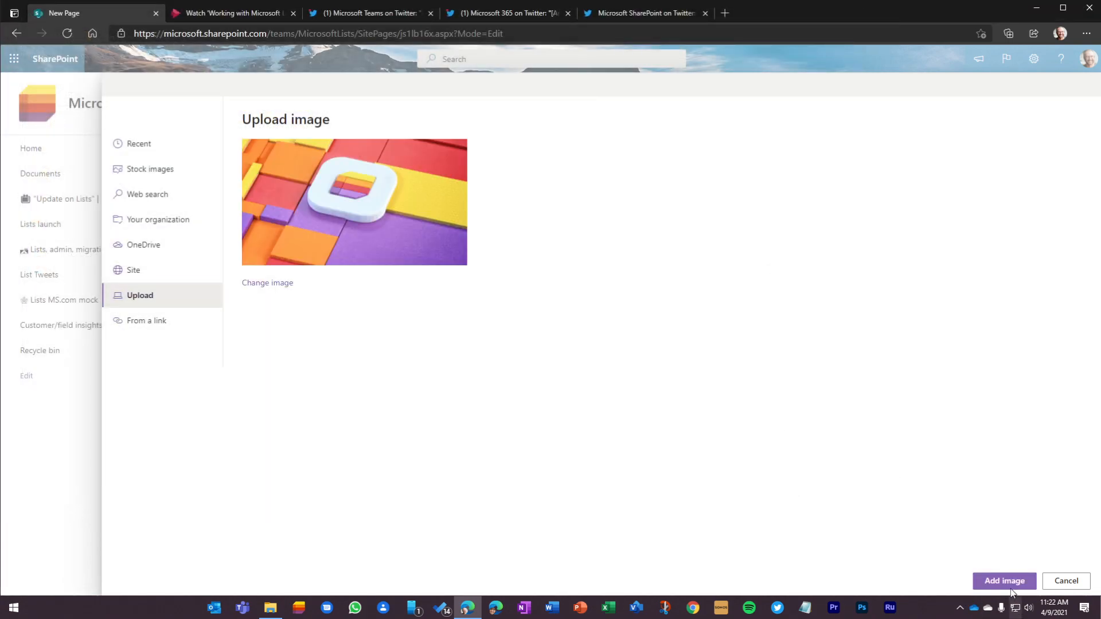
{"action": "left_click", "coordinate": [1004, 579]}
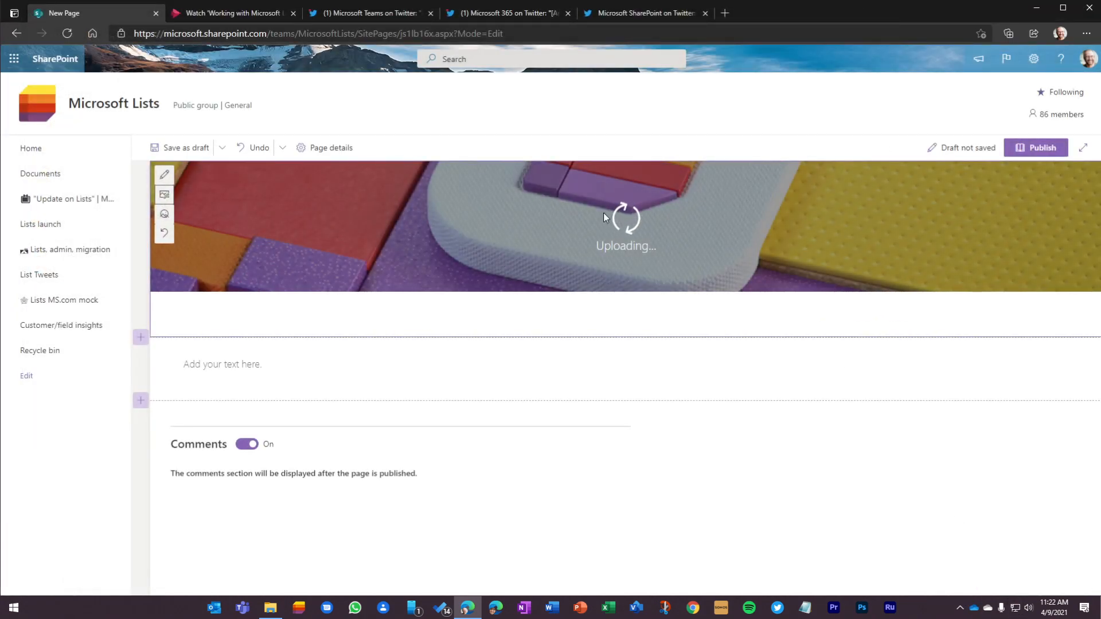
{"action": "left_click_drag", "start_coordinate": [627, 228], "coordinate": [625, 209]}
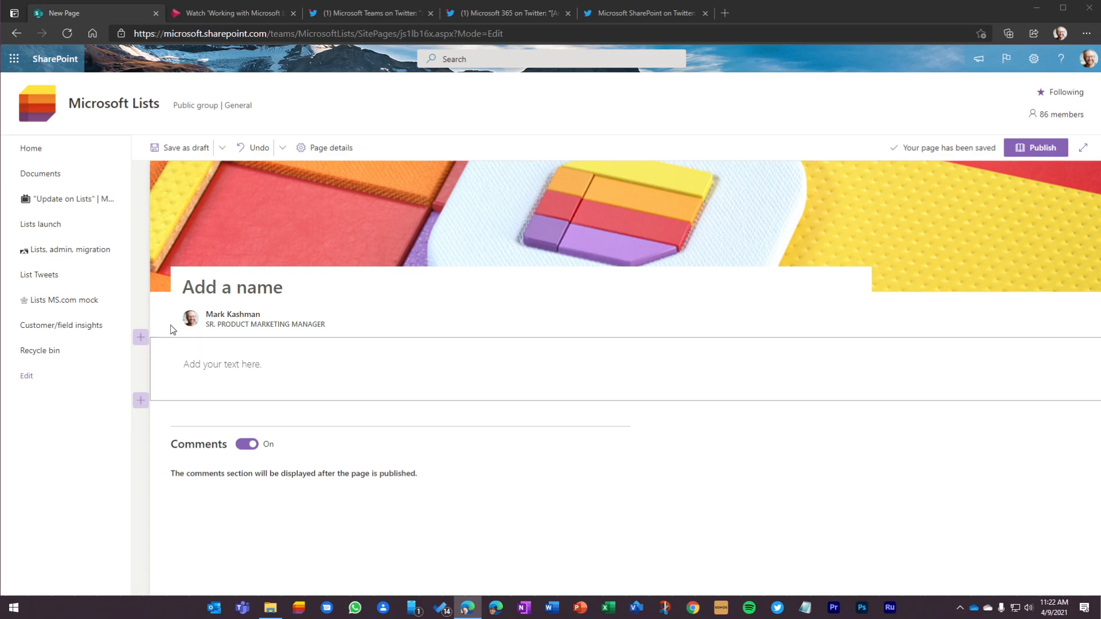
Step: Name the page "Working with Microsoft Lists" and open the title area settings
{"action": "left_click", "coordinate": [214, 284]}
{"action": "type", "text": "Working with Microsoft Lists"}
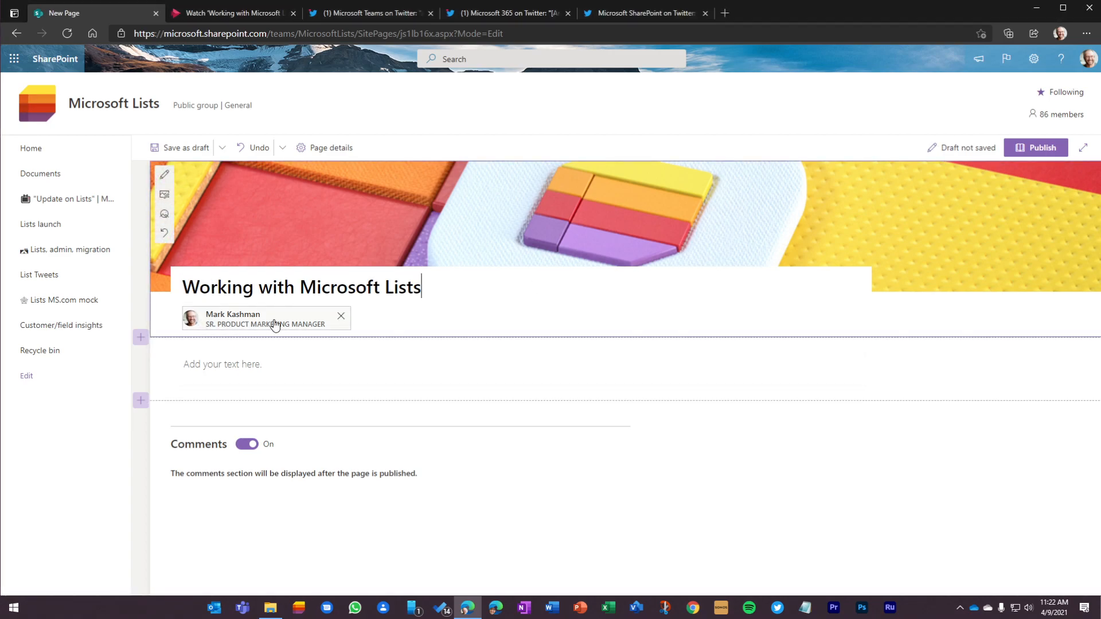
{"action": "left_click", "coordinate": [165, 175]}
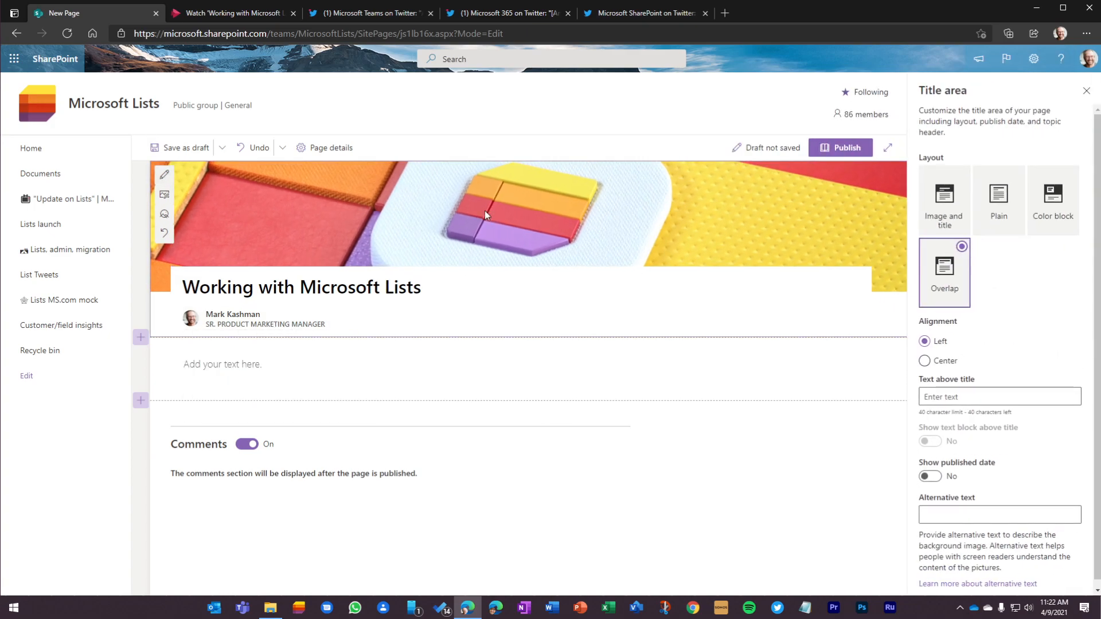
Step: Try the Image and title, Plain and Color block layouts for the title area and return to Overlap
{"action": "left_click", "coordinate": [944, 209]}
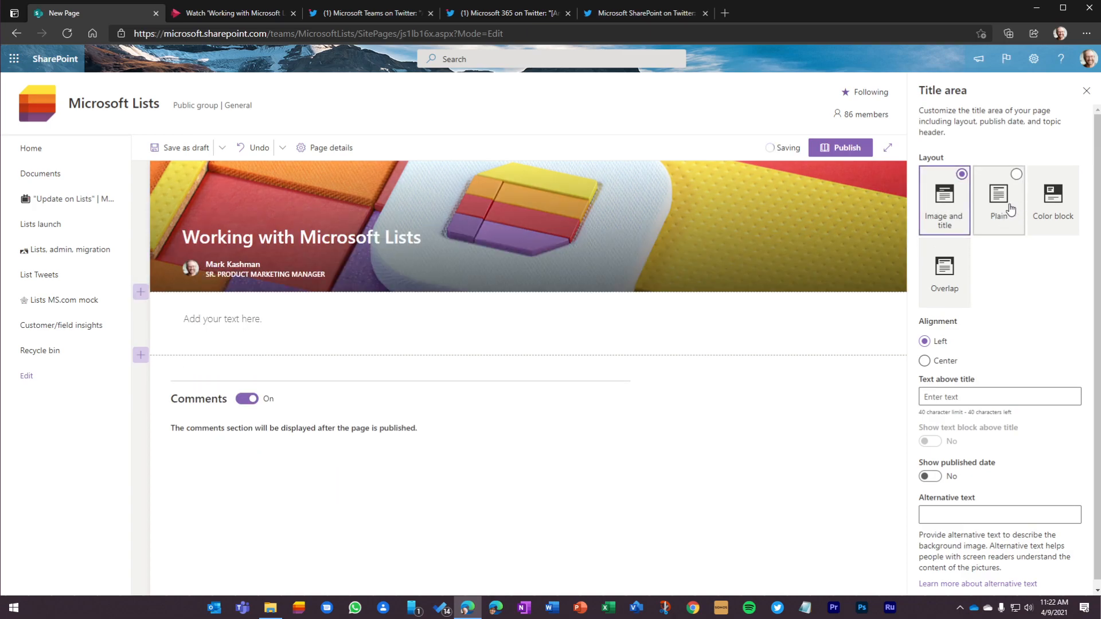
{"action": "left_click", "coordinate": [1002, 213]}
{"action": "left_click", "coordinate": [1070, 201]}
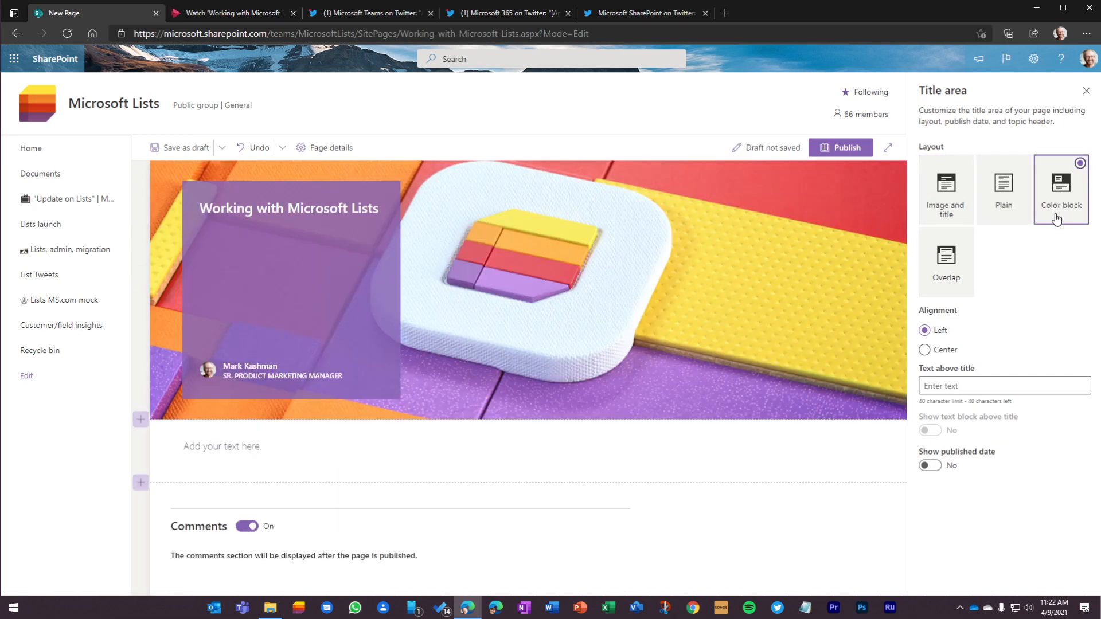
{"action": "left_click", "coordinate": [945, 267]}
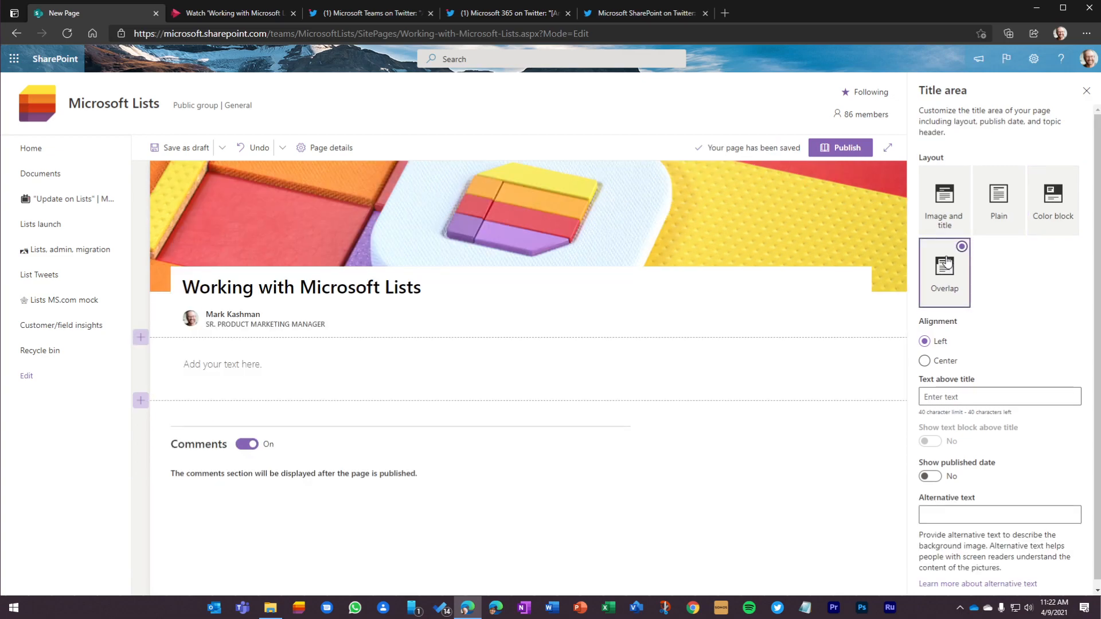
Step: Add the text "internal training" above the title, and try Center alignment before returning to Left
{"action": "left_click", "coordinate": [947, 395]}
{"action": "type", "text": "internal training"}
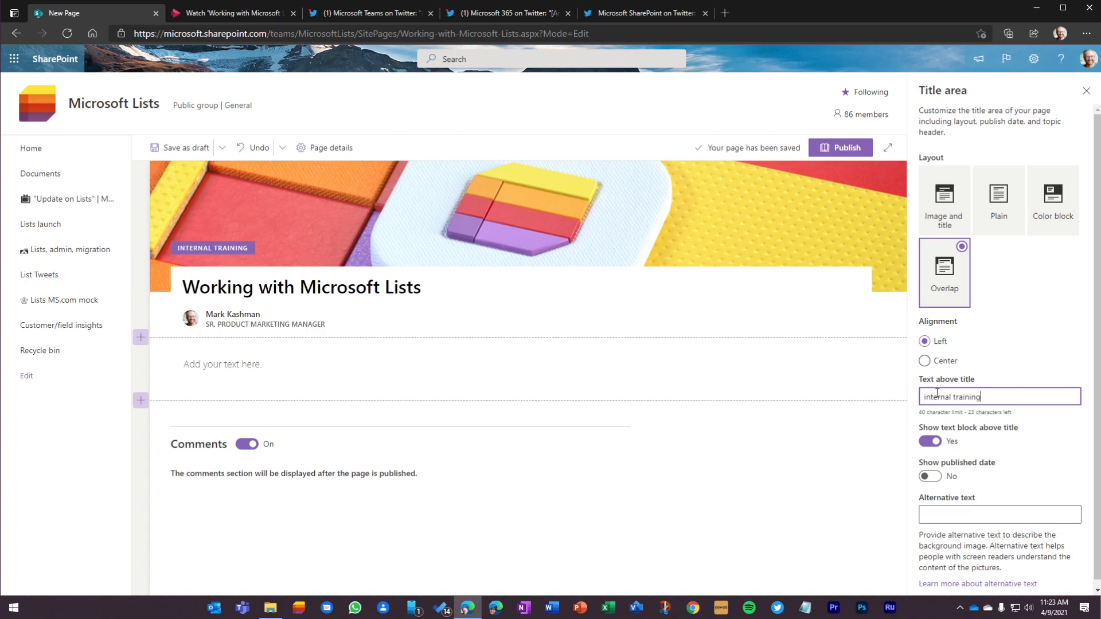
{"action": "left_click", "coordinate": [925, 361]}
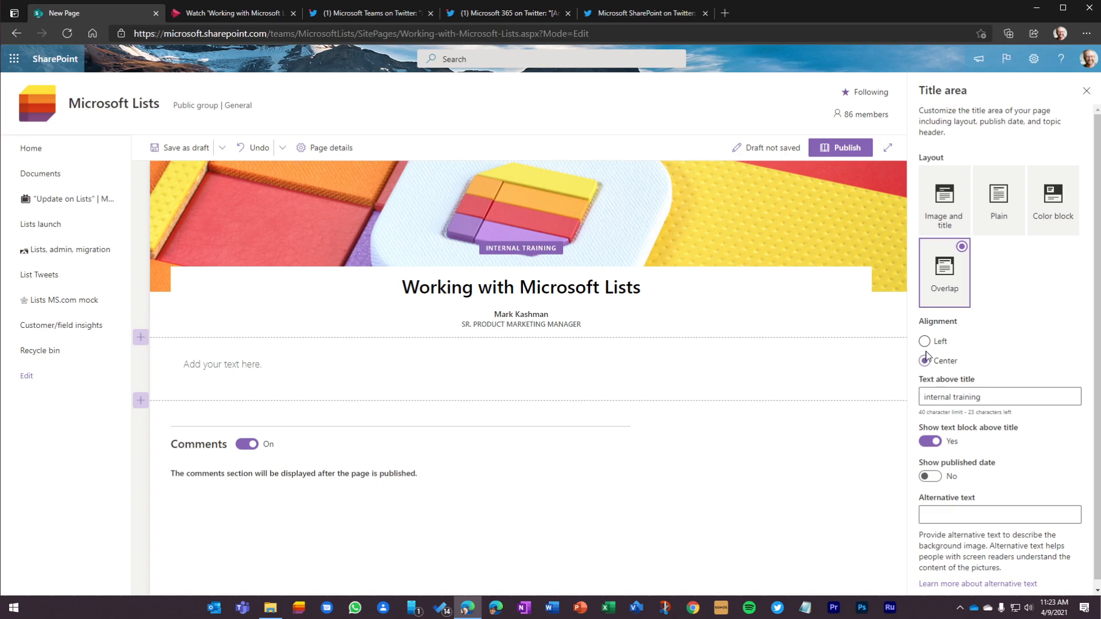
{"action": "left_click", "coordinate": [924, 342]}
Step: Show the published date in the title area and set the image's alternative text to "Working with Microsoft Lists"
{"action": "scroll", "coordinate": [1032, 457], "scroll_direction": "down", "scroll_amount": 1}
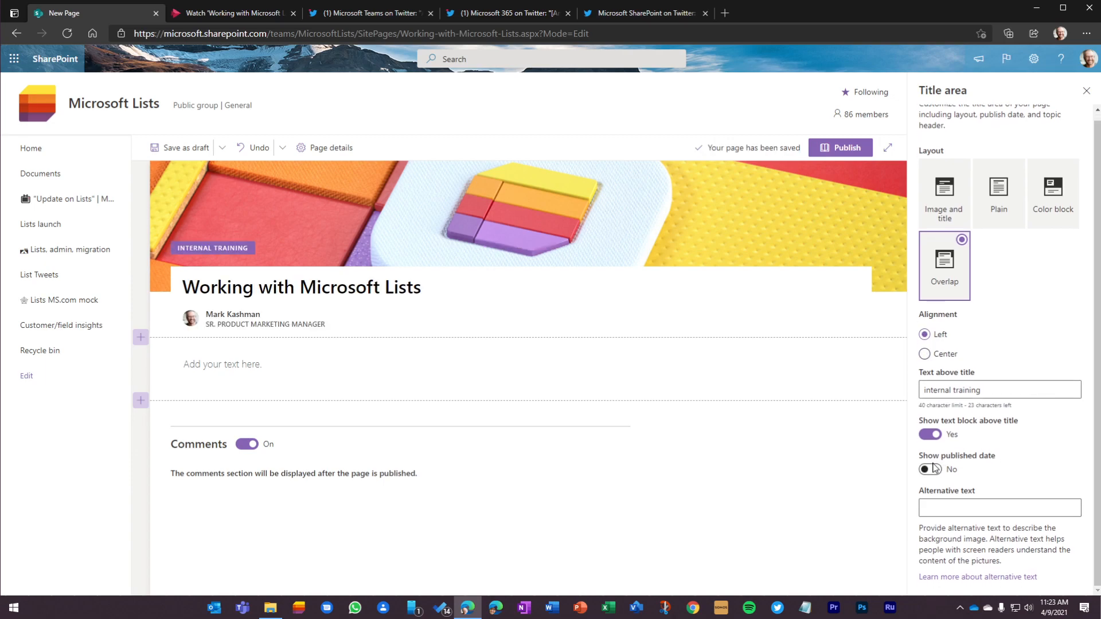
{"action": "left_click", "coordinate": [930, 470]}
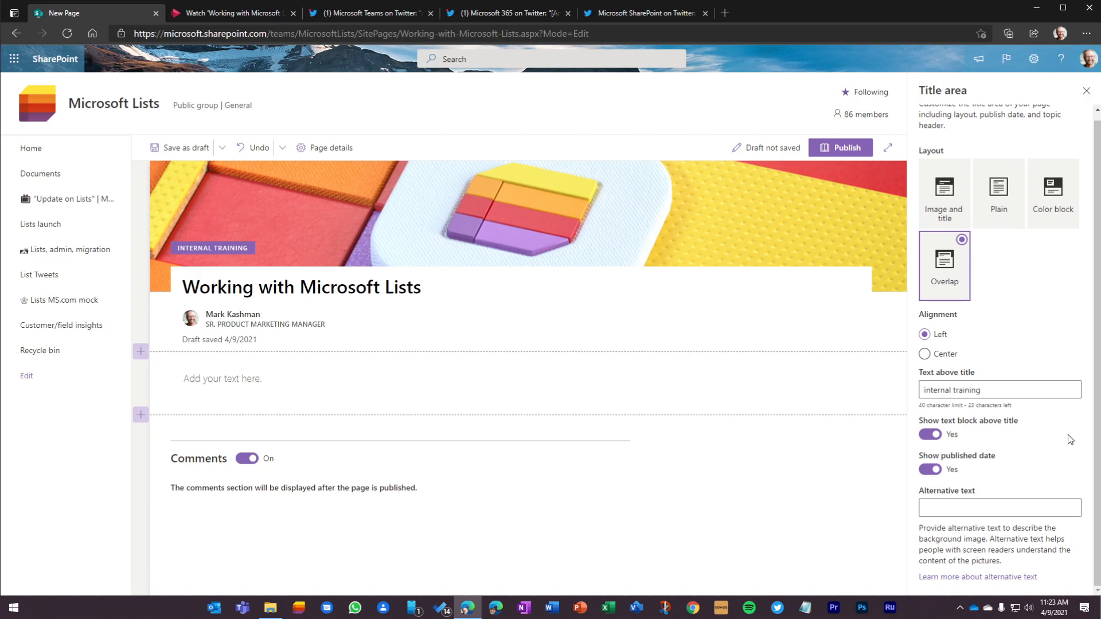
{"action": "left_click", "coordinate": [963, 505]}
{"action": "type", "text": "Wo"}
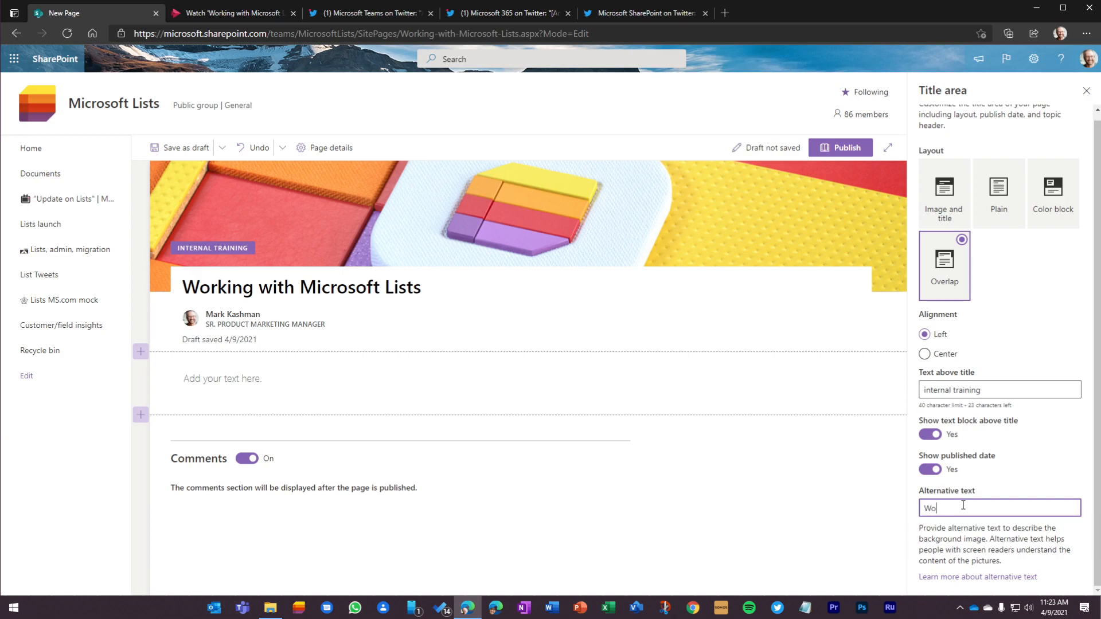
{"action": "type", "text": "rking with Microsoft Lists"}
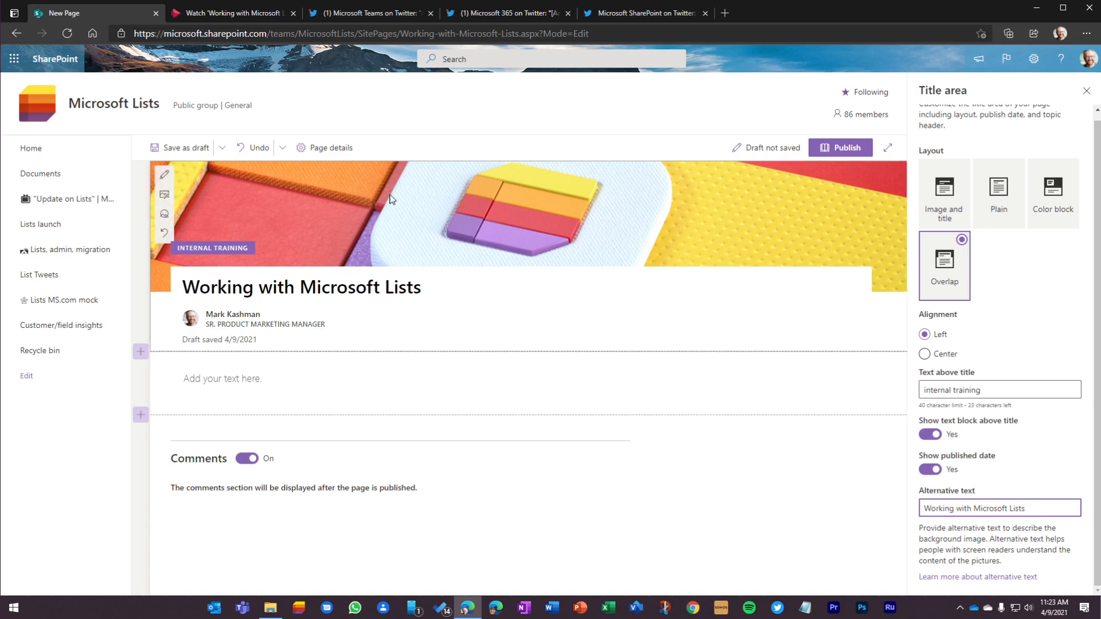
Step: Add a two-column section directly below the title area and a vertical section alongside it
{"action": "left_click", "coordinate": [141, 353]}
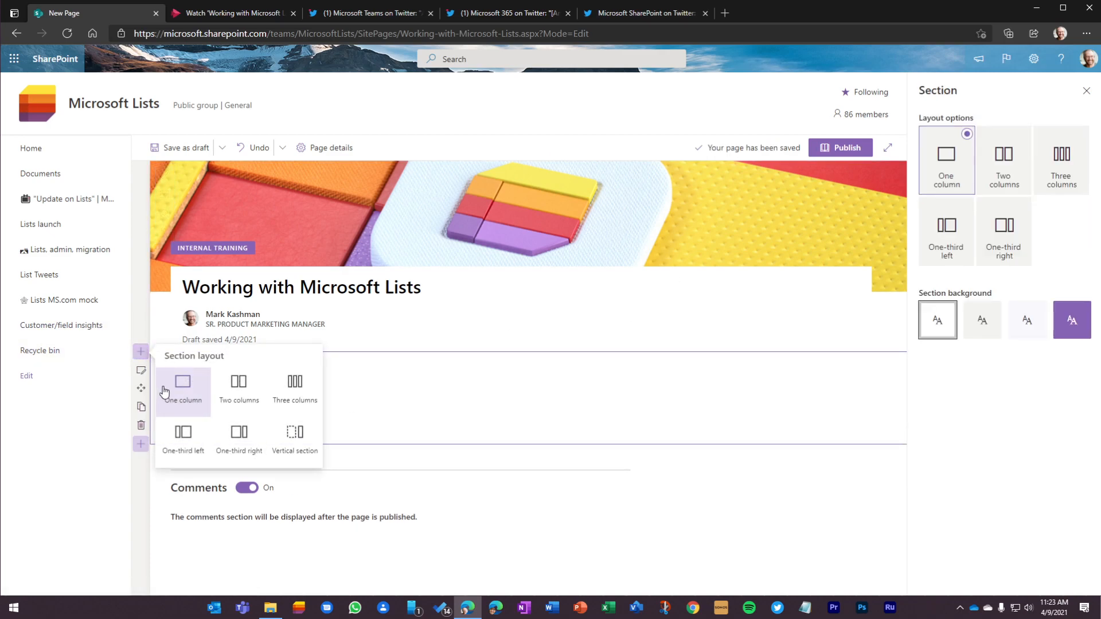
{"action": "left_click", "coordinate": [240, 389]}
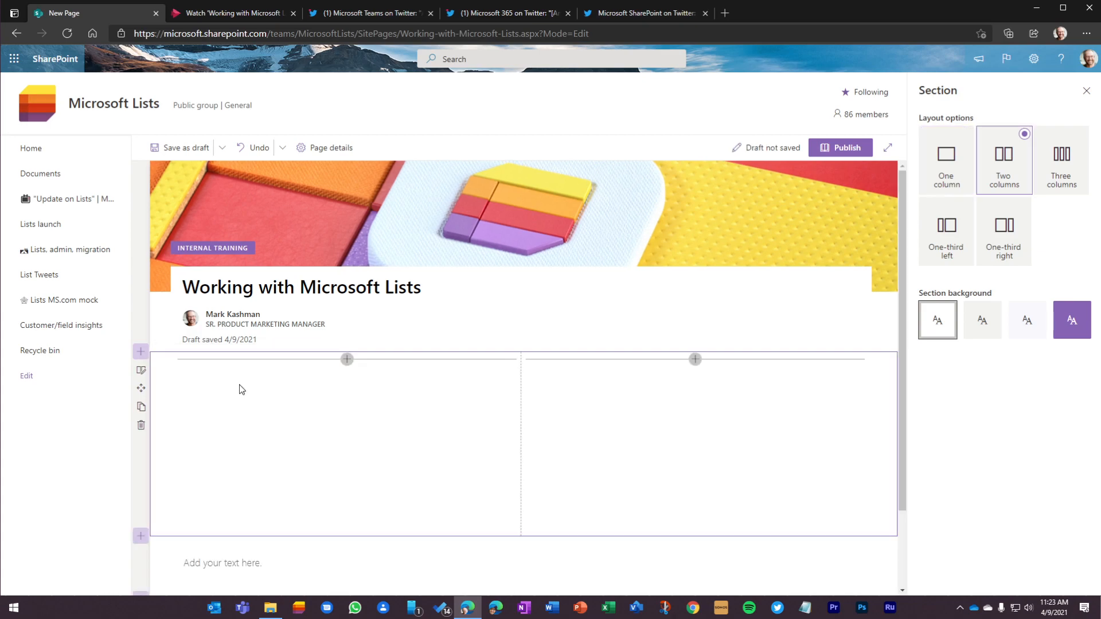
{"action": "left_click", "coordinate": [140, 350]}
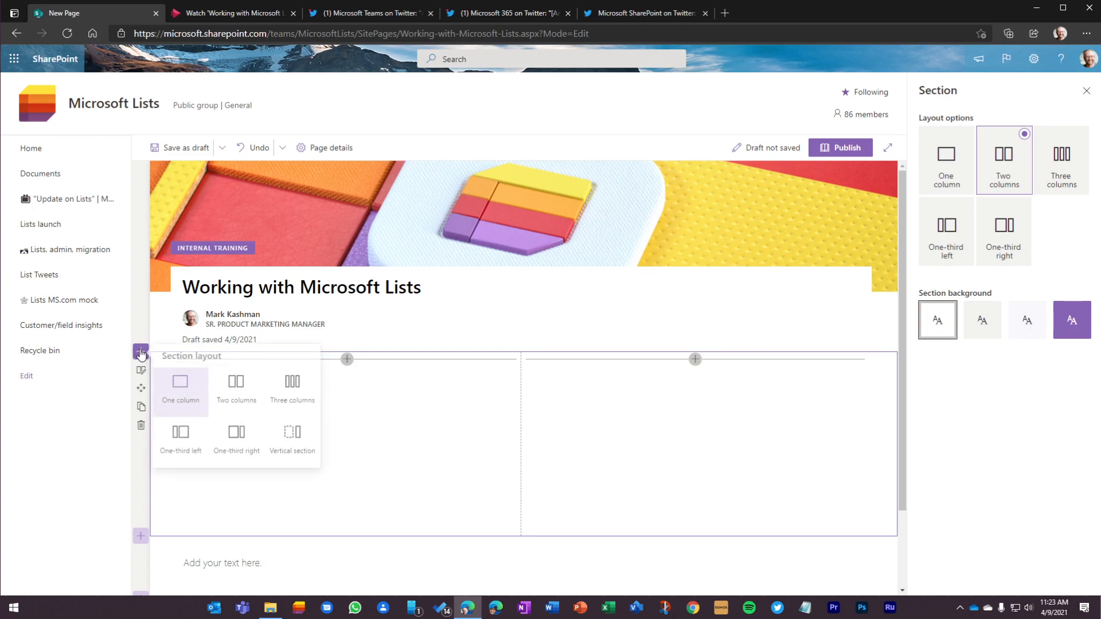
{"action": "left_click", "coordinate": [296, 445]}
{"action": "scroll", "coordinate": [563, 450], "scroll_direction": "down", "scroll_amount": 2}
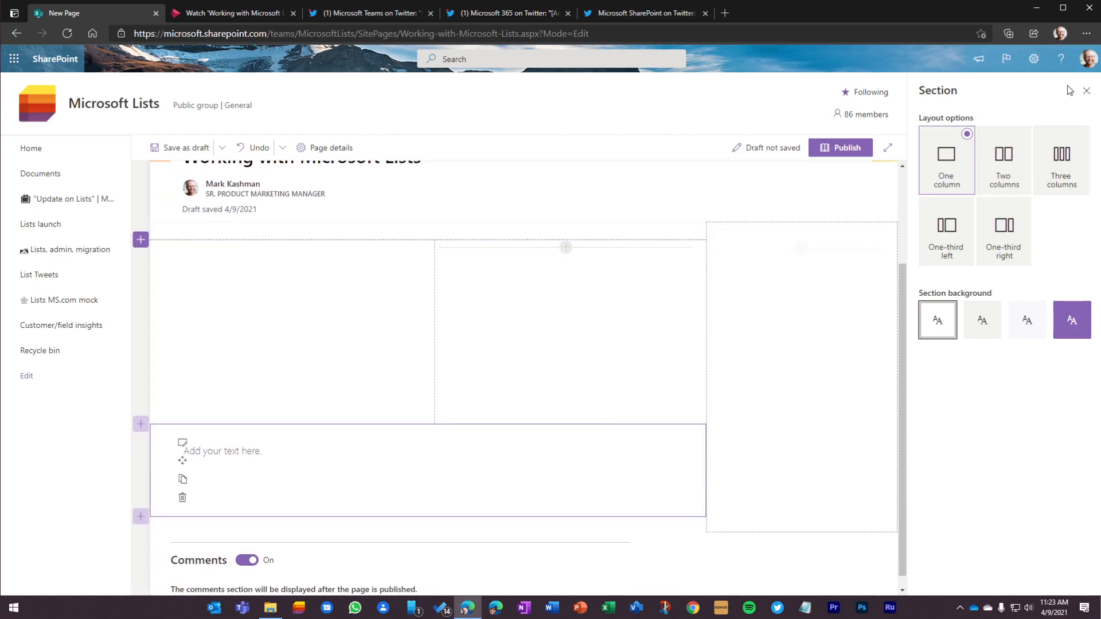
{"action": "left_click", "coordinate": [1086, 91]}
Step: Add a Text web part to the first column and paste the session description beginning "Learn all you can do with Microsoft Lists"
{"action": "scroll", "coordinate": [669, 322], "scroll_direction": "down", "scroll_amount": 2}
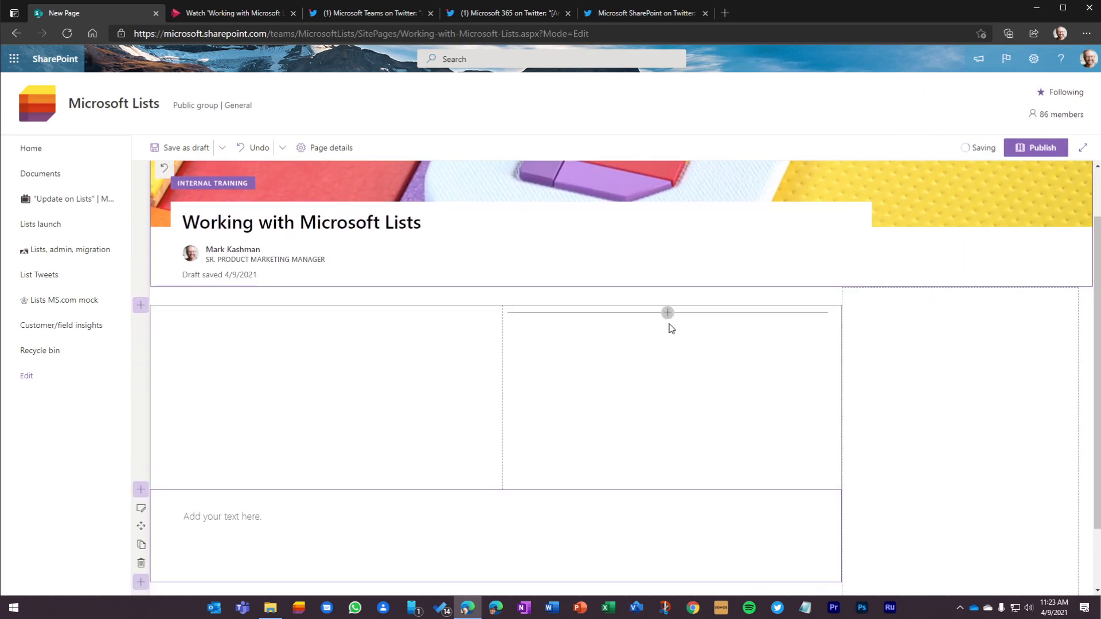
{"action": "left_click", "coordinate": [338, 248]}
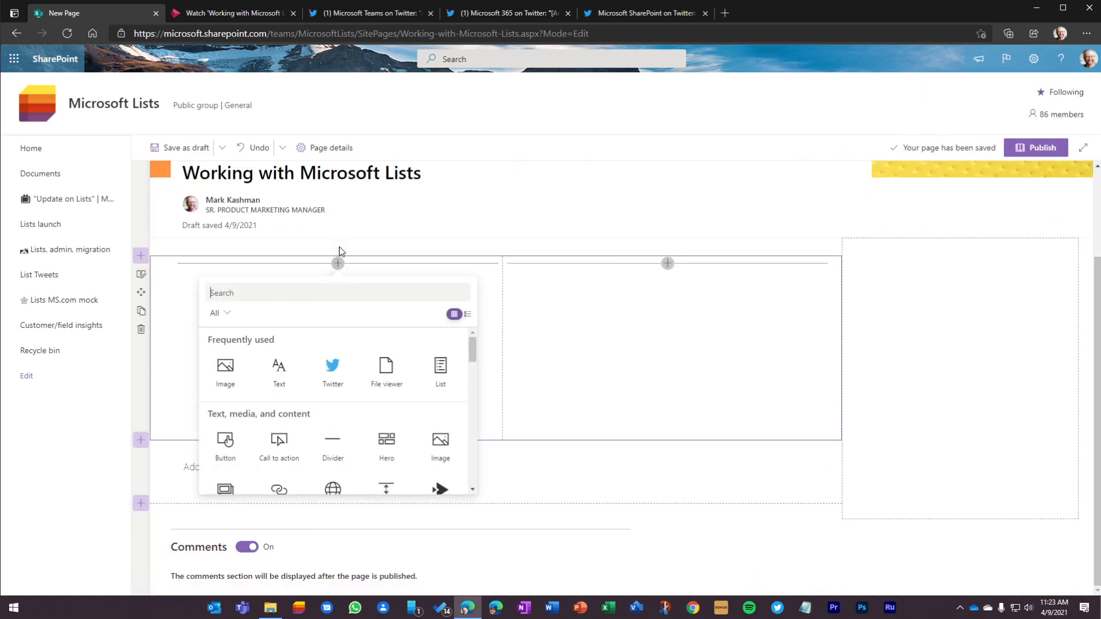
{"action": "left_click", "coordinate": [274, 369]}
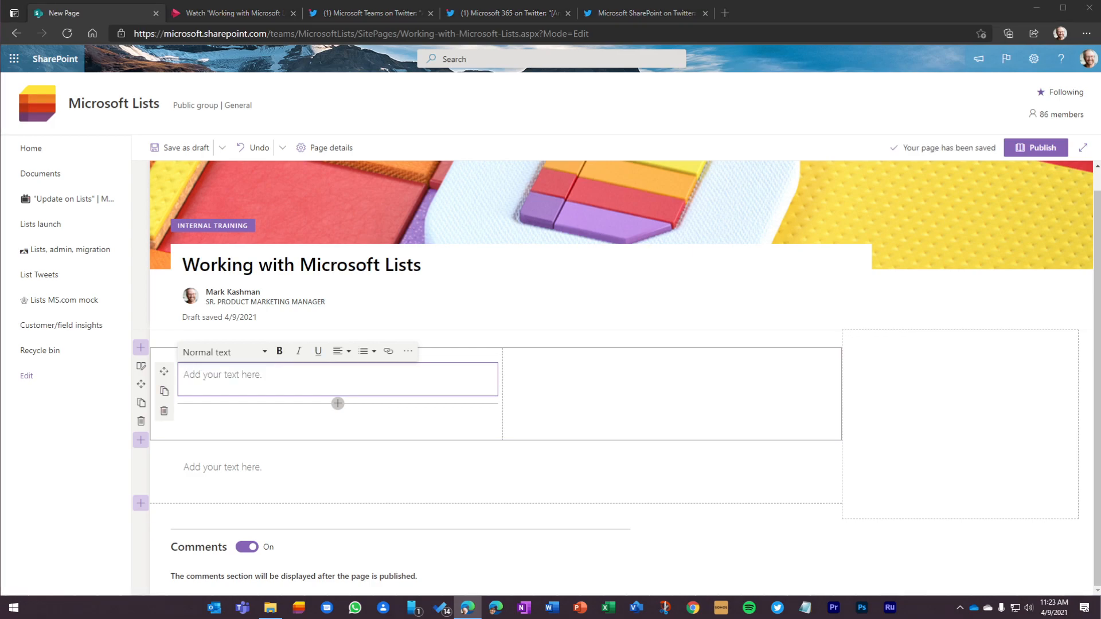
{"action": "left_click", "coordinate": [210, 373]}
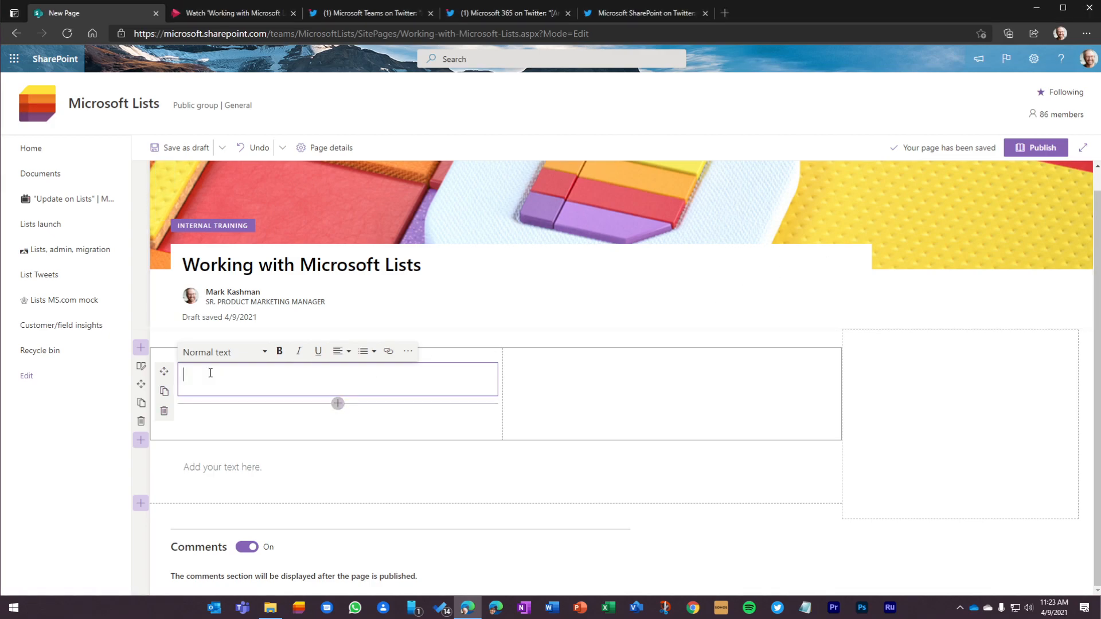
{"action": "type", "text": "Learn all you can do with Microsoft Lists - your smart information tracking app in Microsoft 365. See how Lists evolve from SharePoint lists to empower individuals and teams to create, share and track information – including innovation in Microsoft Teams."}
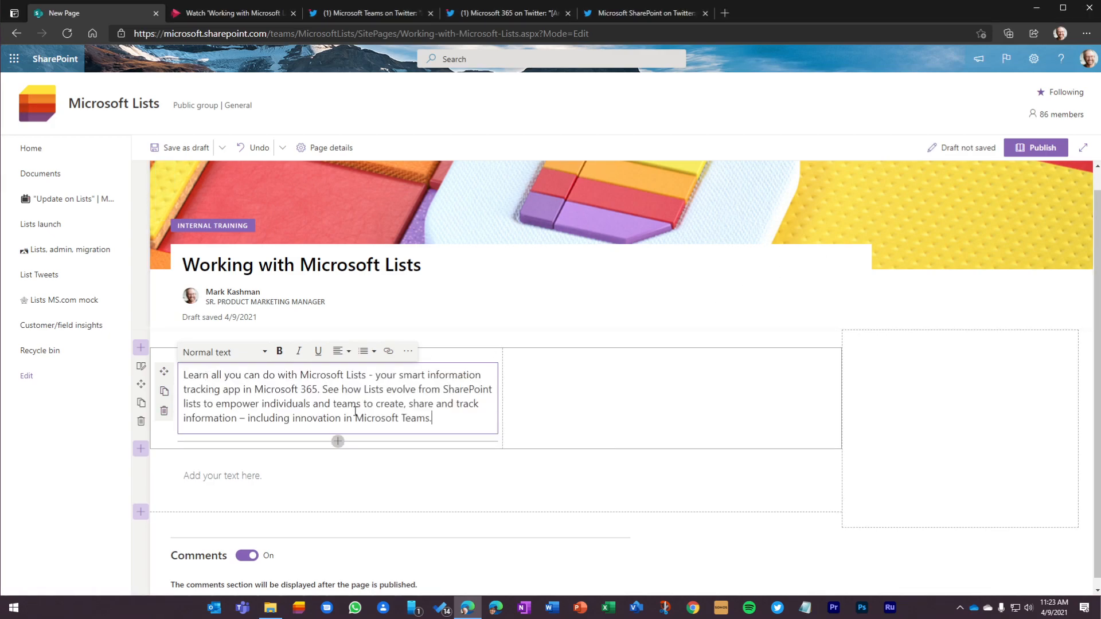
Step: Insert "Abstract:" at the start of the description and make the word Abstract bold and underlined
{"action": "key", "text": "ctrl+Home"}
{"action": "type", "text": "Abstract"}
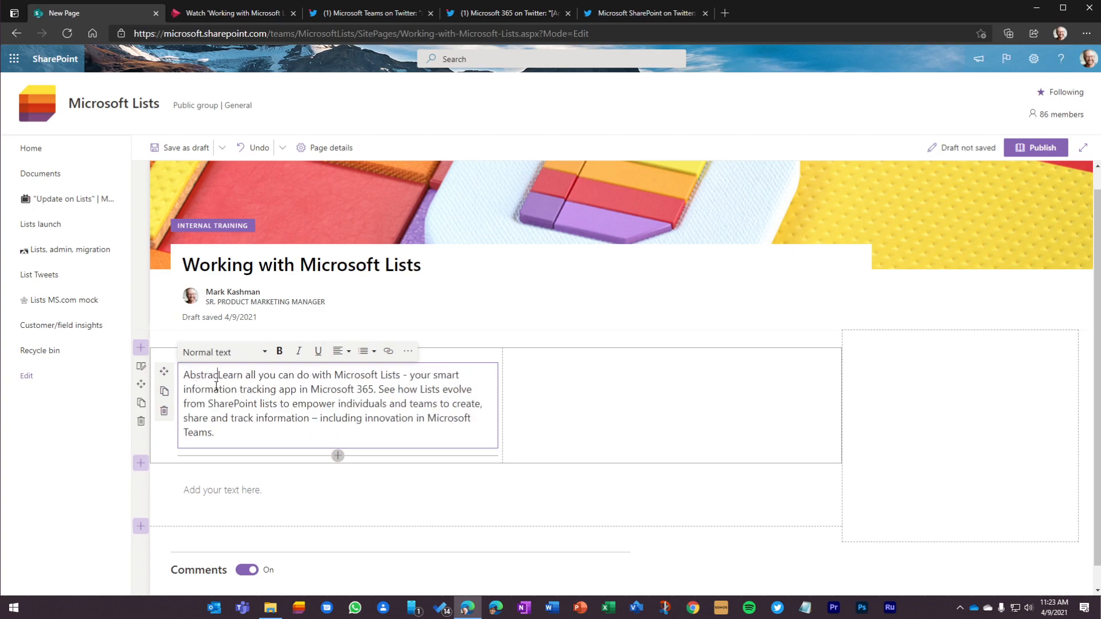
{"action": "type", "text": ":"}
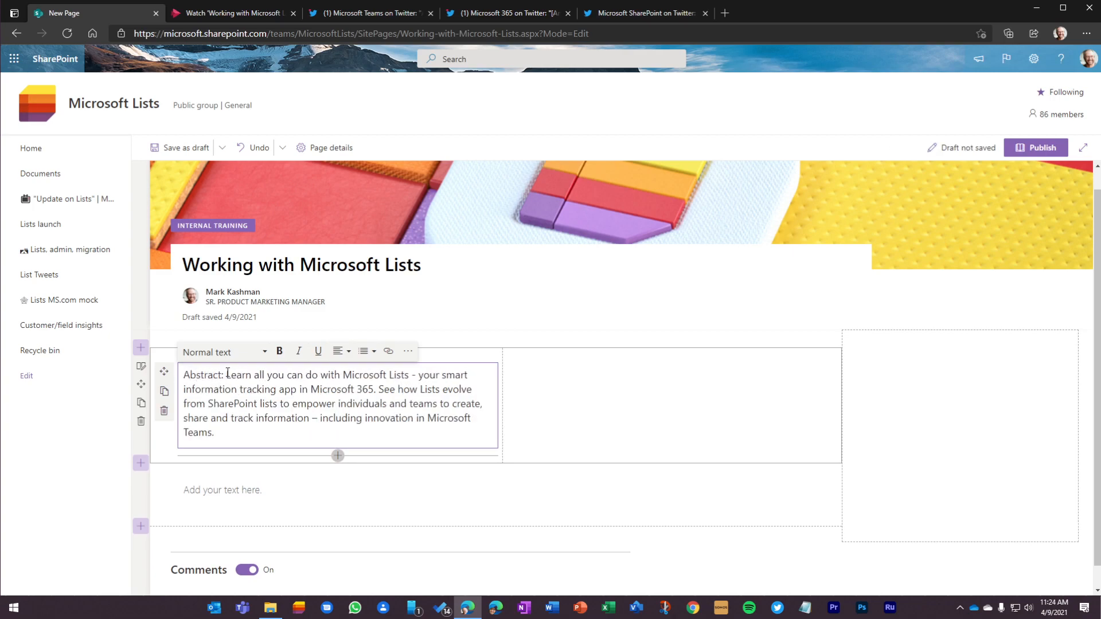
{"action": "double_click", "coordinate": [209, 375]}
{"action": "left_click", "coordinate": [279, 351]}
{"action": "left_click", "coordinate": [319, 352]}
{"action": "left_click", "coordinate": [311, 389]}
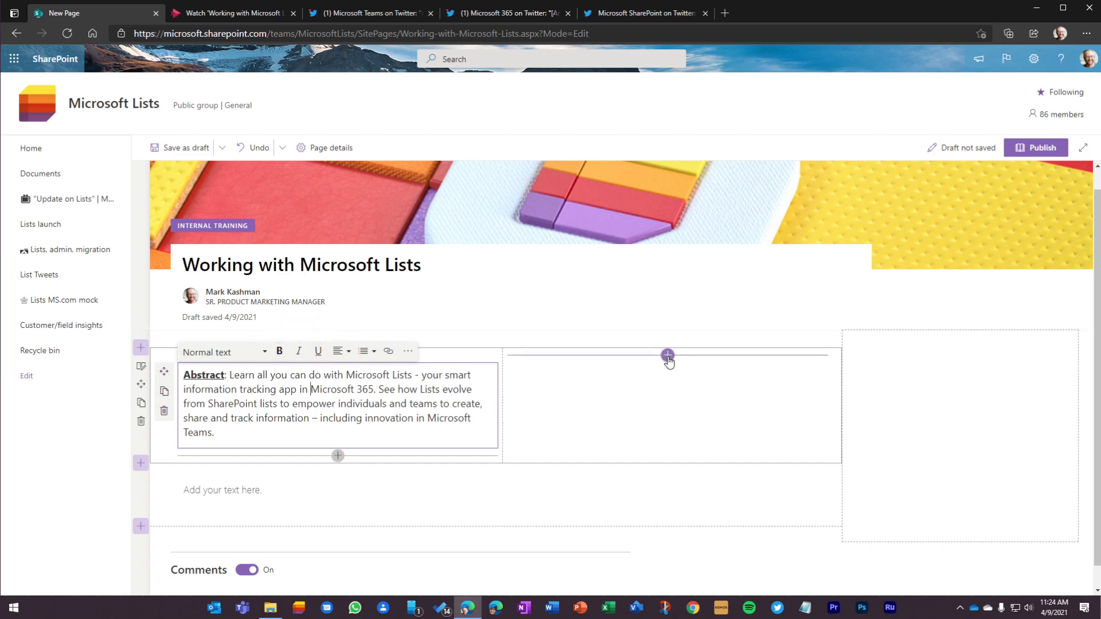
Step: Search the web parts for "stream" and add the Stream web part to the second column
{"action": "left_click", "coordinate": [668, 356]}
{"action": "left_click", "coordinate": [596, 386]}
{"action": "type", "text": "stream"}
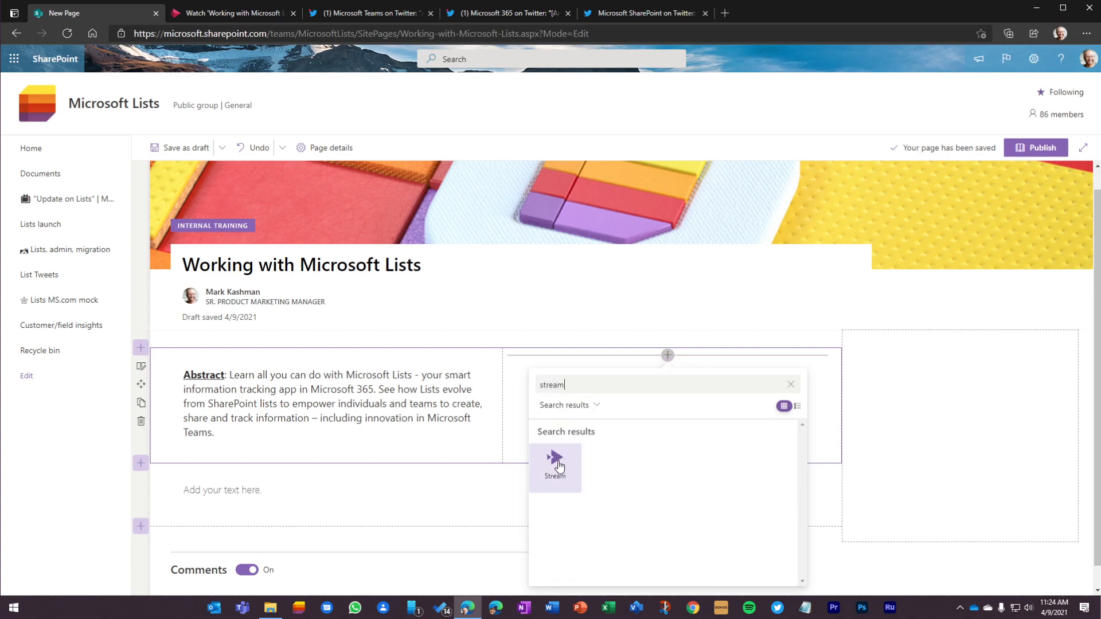
{"action": "left_click", "coordinate": [555, 457]}
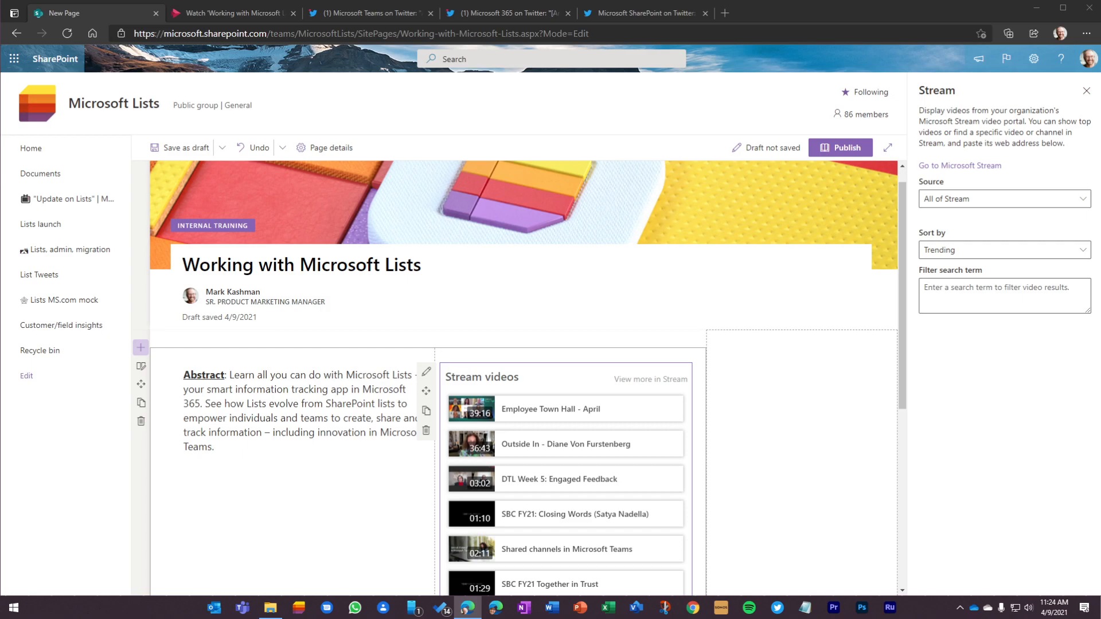
Step: View the "Working with Microsoft Lists (internal training)" video page in Microsoft Stream and return to the SharePoint page being edited
{"action": "left_click", "coordinate": [225, 16]}
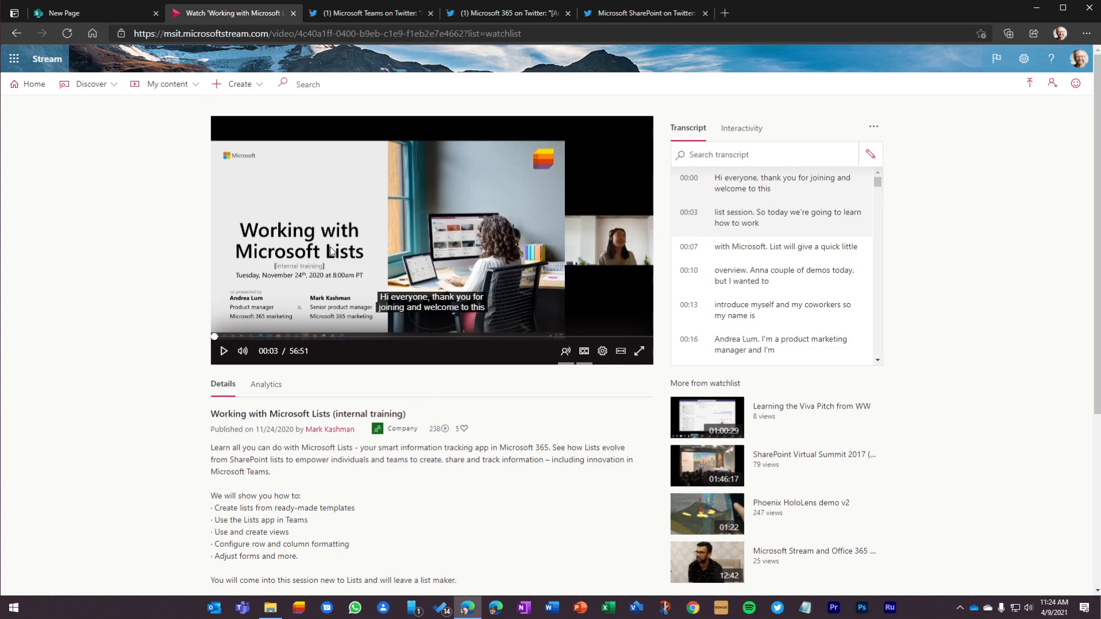
{"action": "left_click", "coordinate": [83, 12]}
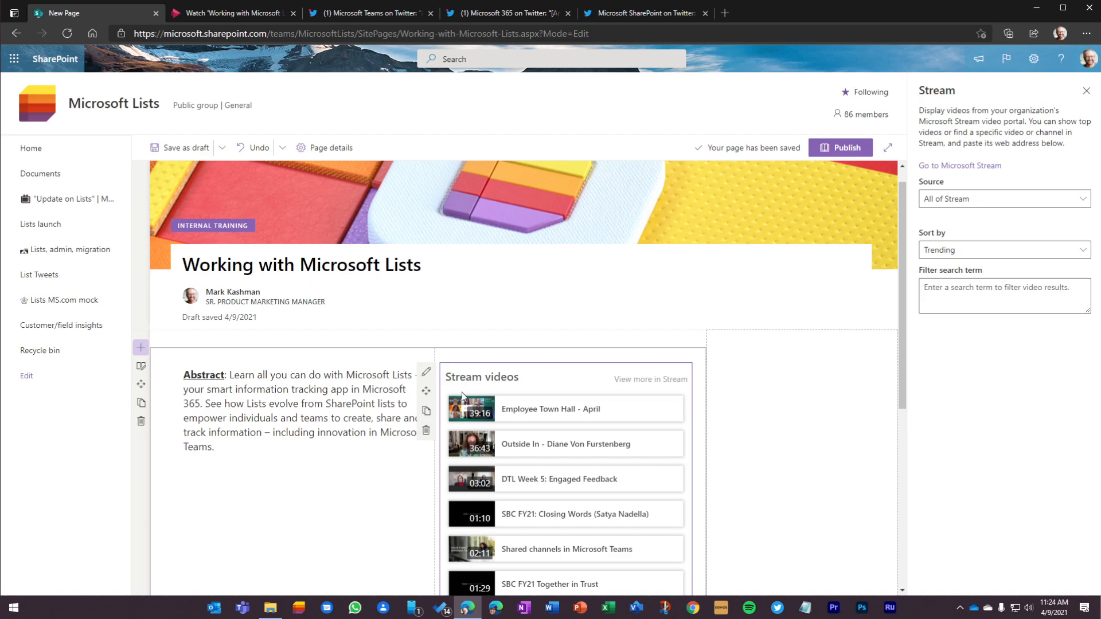
Step: Set the Stream web part's source to Single video and paste the "Working with Microsoft Lists (internal training)" video address
{"action": "left_click", "coordinate": [955, 205]}
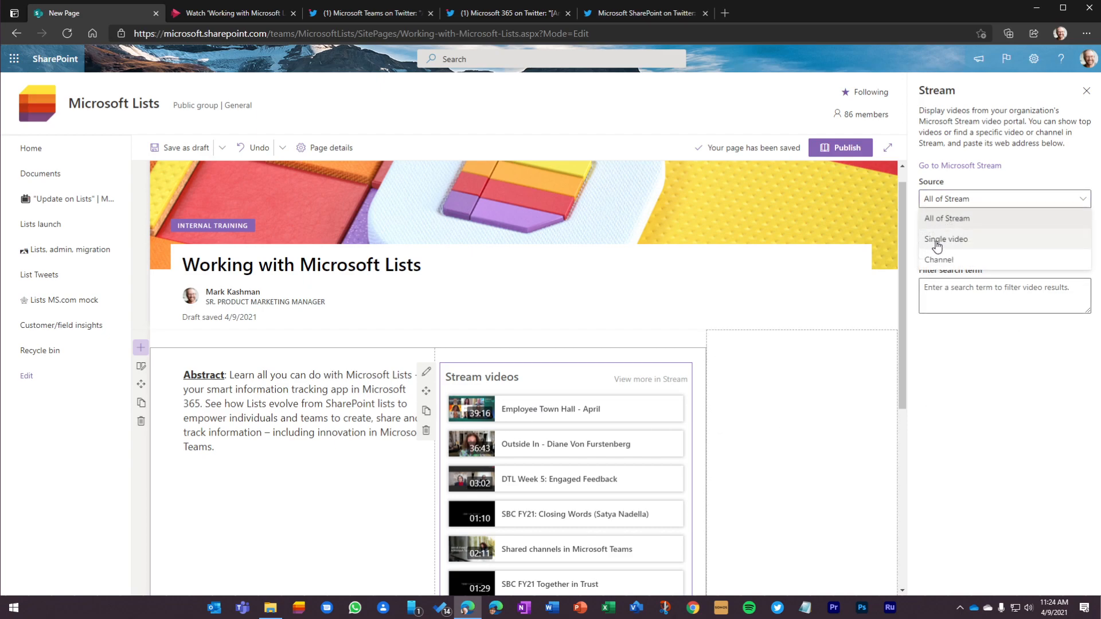
{"action": "left_click", "coordinate": [937, 240]}
{"action": "left_click", "coordinate": [938, 254]}
{"action": "type", "text": "https://msit.microsoftstream.com/video/4c40a1ff-0400-b9eb-c1e9-f1eb2e7e4662"}
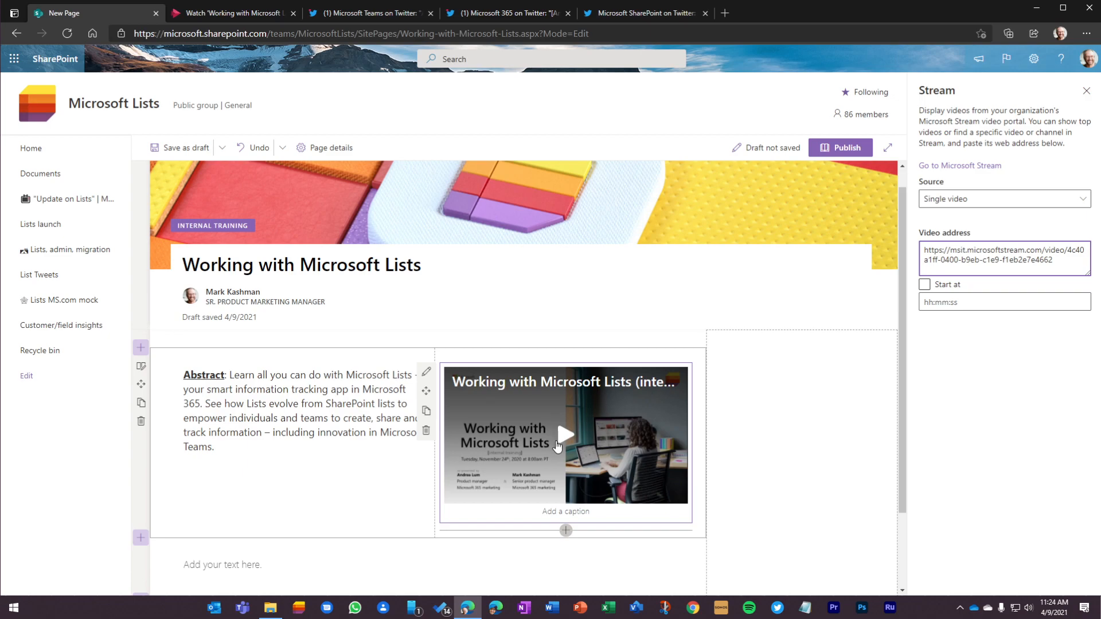
Step: Caption the Stream video "On-demand Lists training"
{"action": "left_click", "coordinate": [562, 511]}
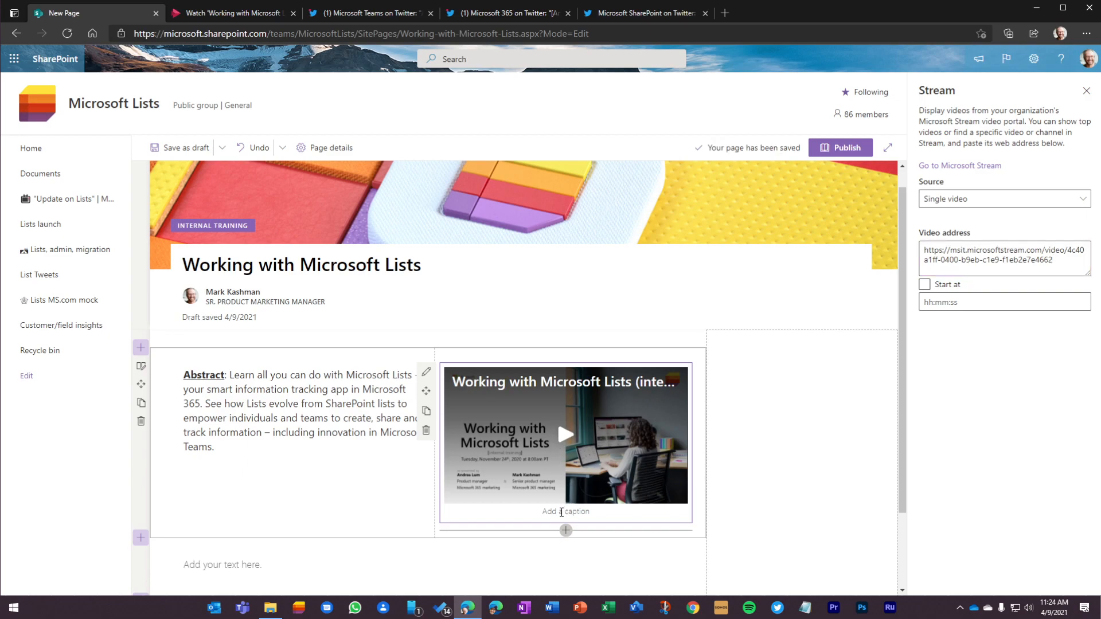
{"action": "type", "text": "On-Demand Lists training"}
{"action": "left_click", "coordinate": [253, 504]}
Step: Add a two-column section below the section holding the abstract and video
{"action": "scroll", "coordinate": [304, 496], "scroll_direction": "down", "scroll_amount": 2}
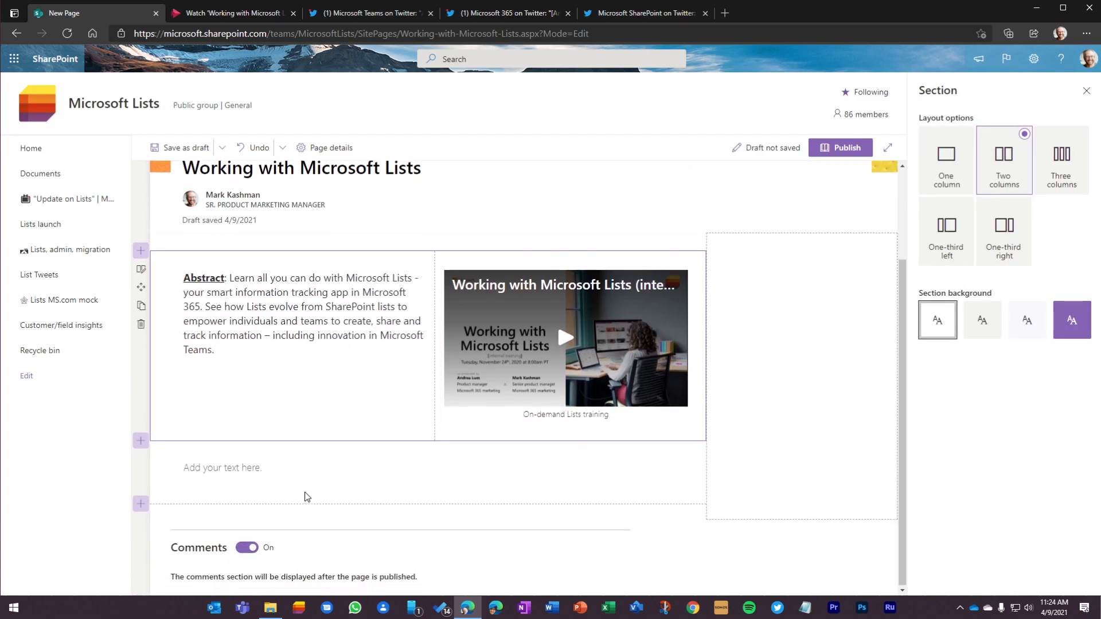
{"action": "left_click", "coordinate": [141, 439]}
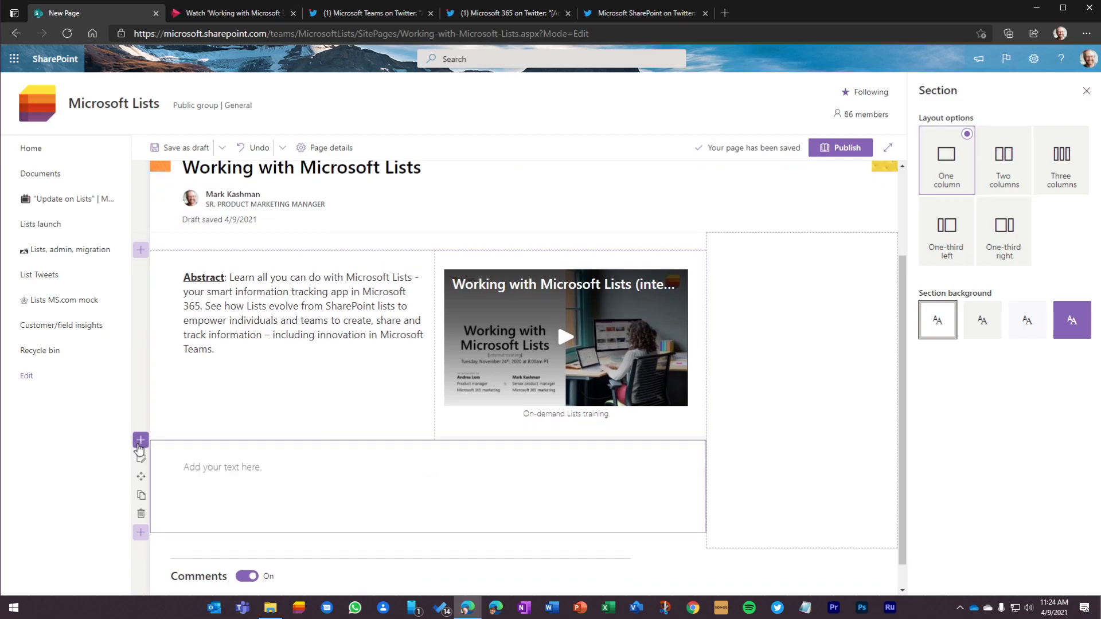
{"action": "left_click", "coordinate": [245, 480]}
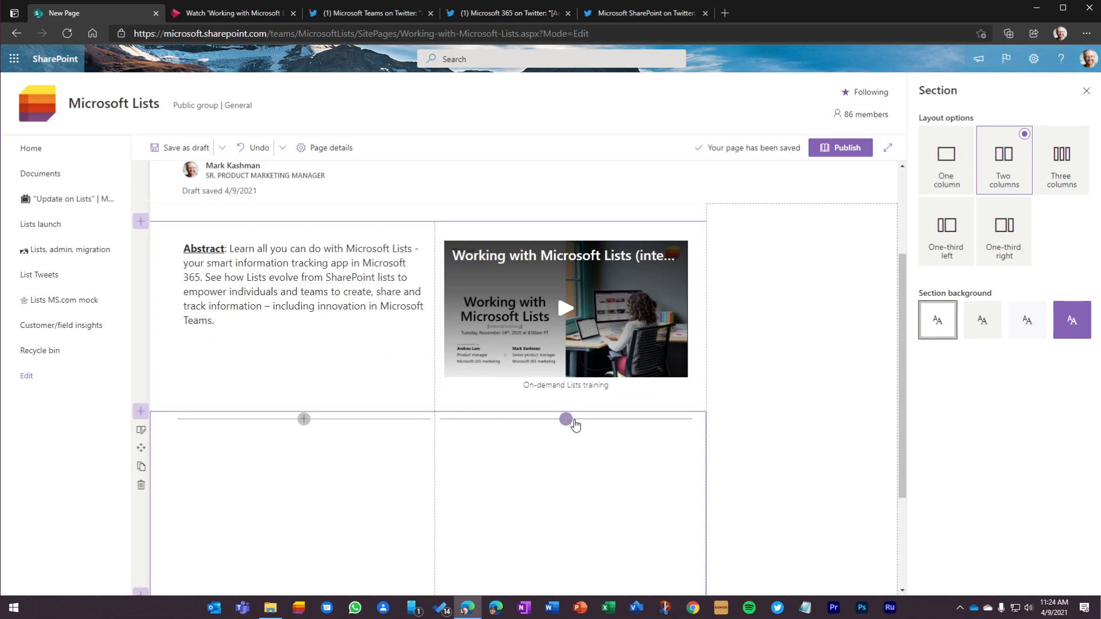
Step: Add a File viewer web part to the new section's second column and insert the "Working with Microsoft Lists" presentation from its pasted link
{"action": "left_click", "coordinate": [566, 419]}
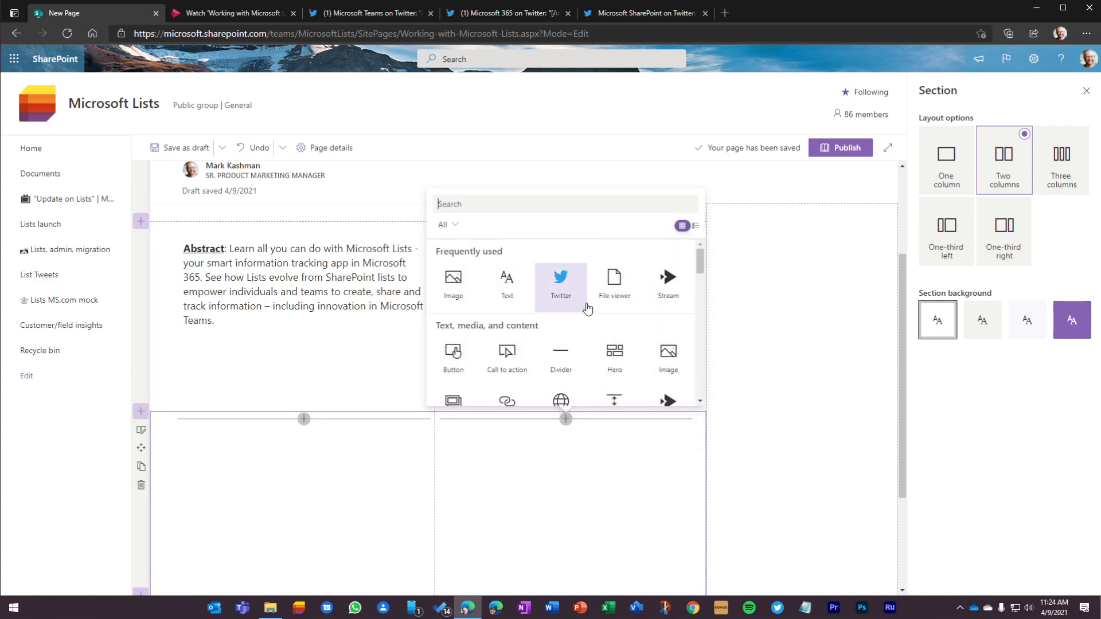
{"action": "left_click", "coordinate": [614, 281]}
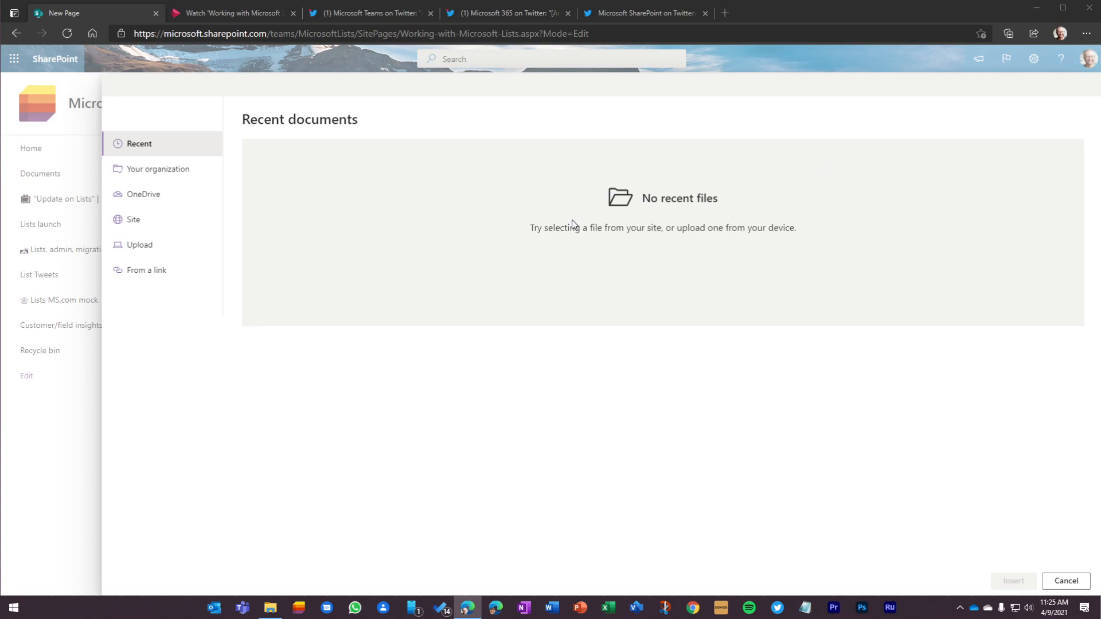
{"action": "left_click", "coordinate": [146, 275]}
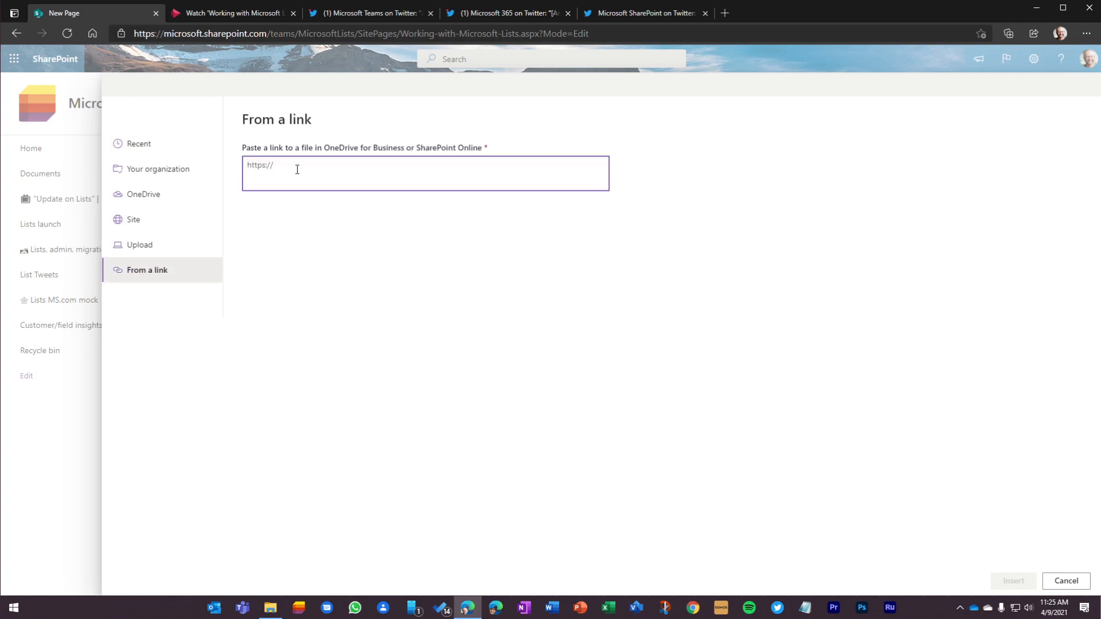
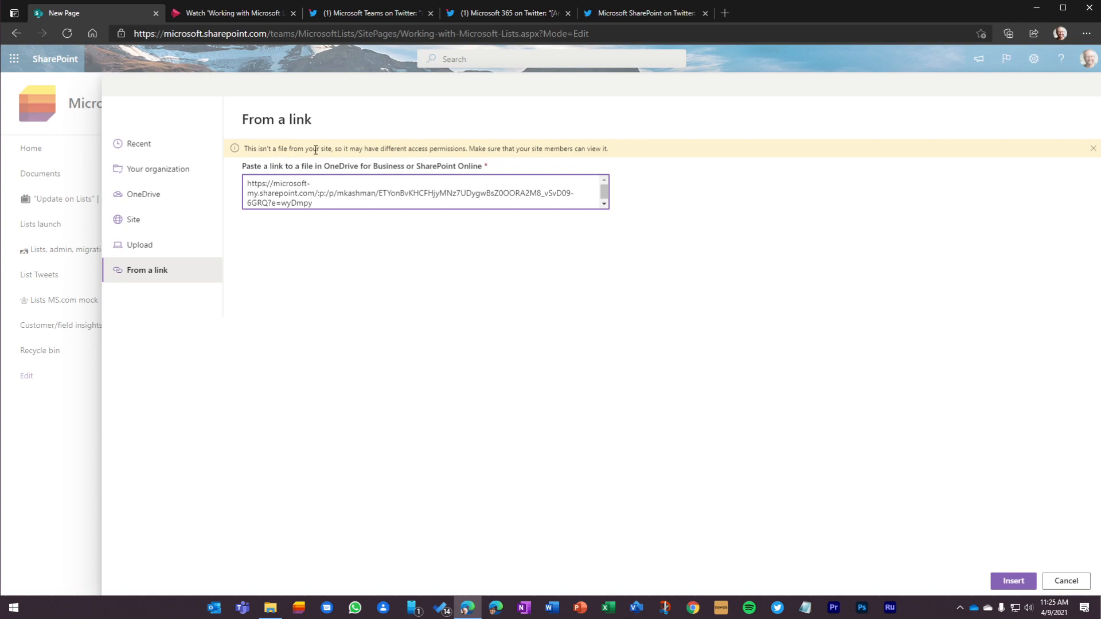
{"action": "left_click", "coordinate": [1014, 581]}
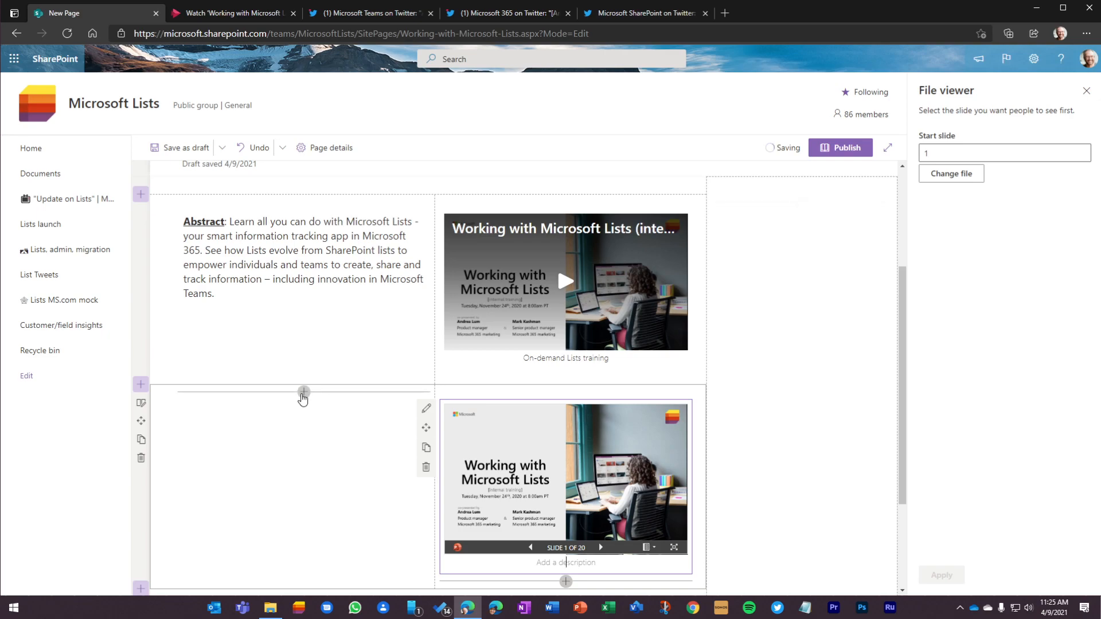
Step: Search the web parts for "people" and add the People web part to the first column beside the slide deck
{"action": "left_click", "coordinate": [304, 392]}
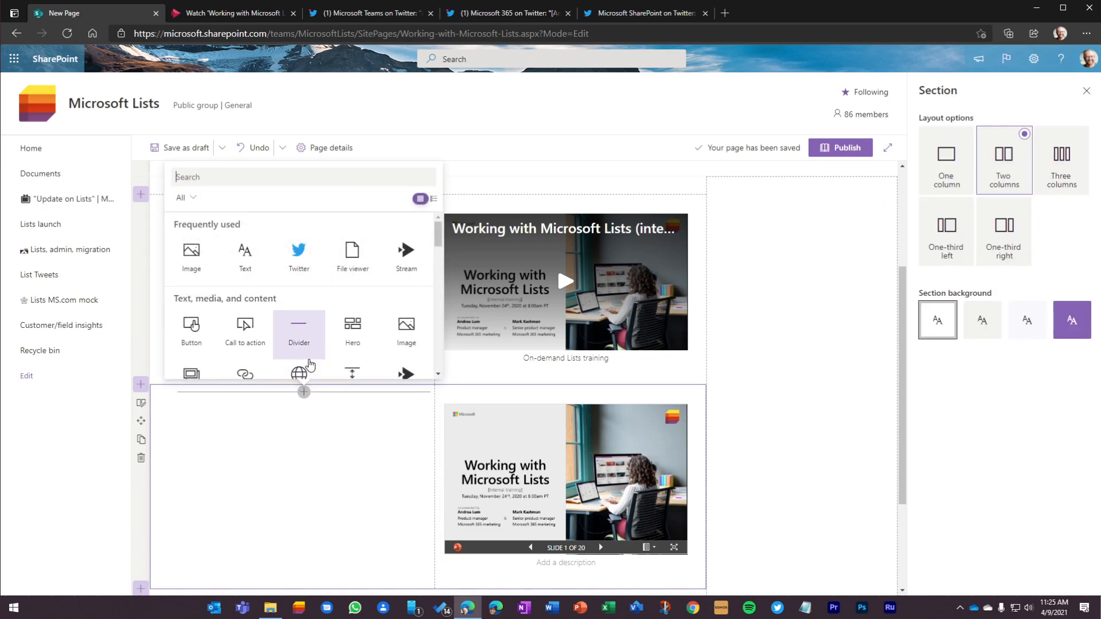
{"action": "type", "text": "peopl"}
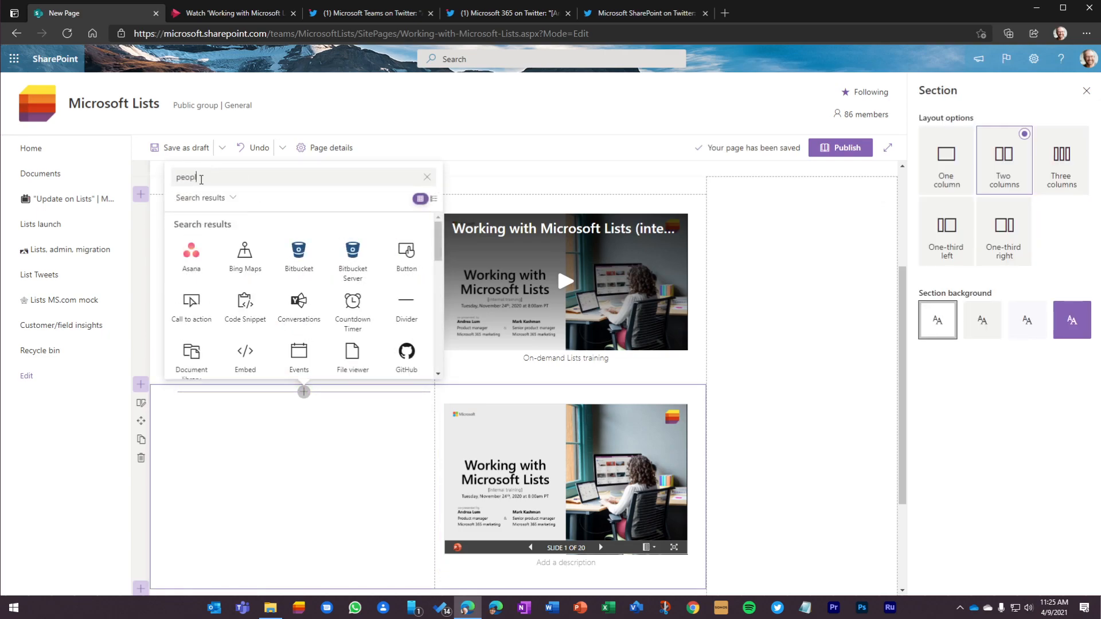
{"action": "type", "text": "e"}
{"action": "left_click", "coordinate": [190, 255]}
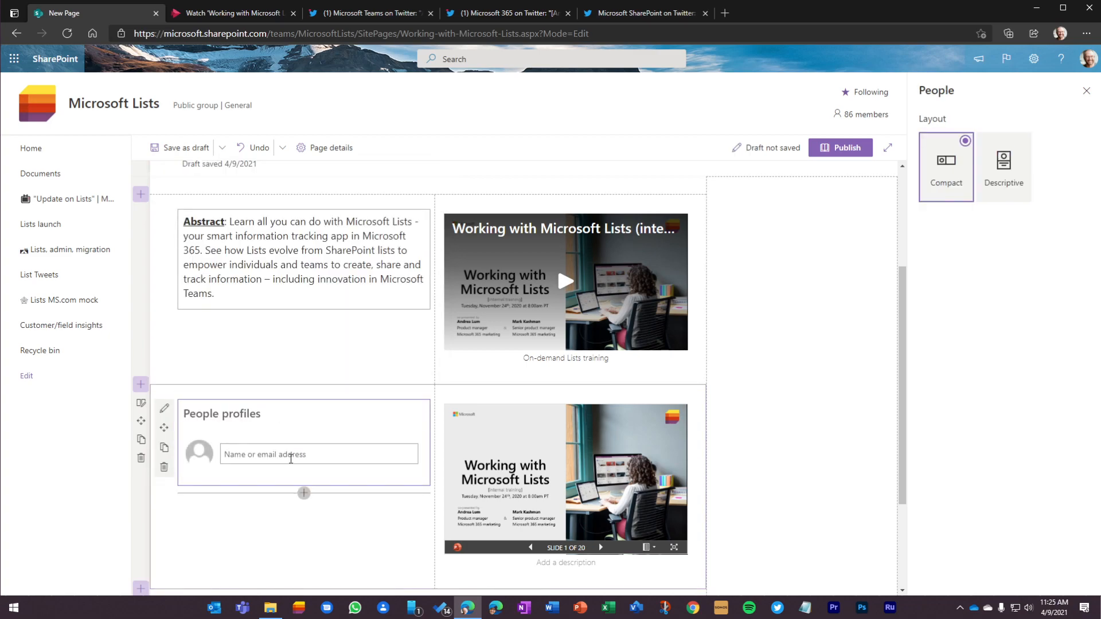
Step: Add the two presenters' profiles to the People web part by entering their names
{"action": "left_click", "coordinate": [254, 451]}
{"action": "left_click", "coordinate": [273, 483]}
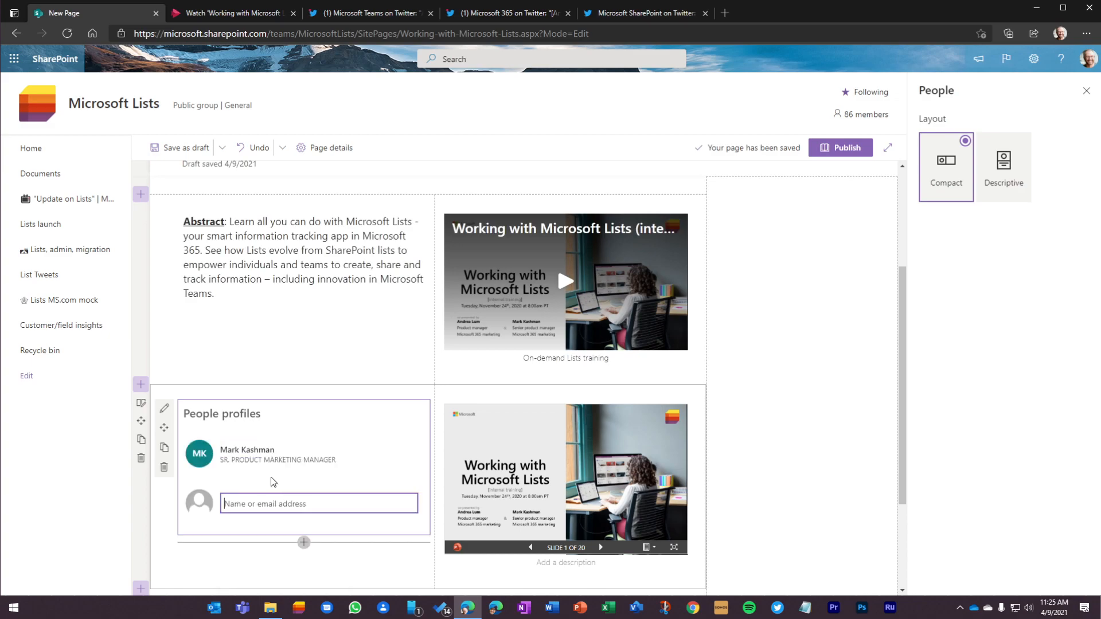
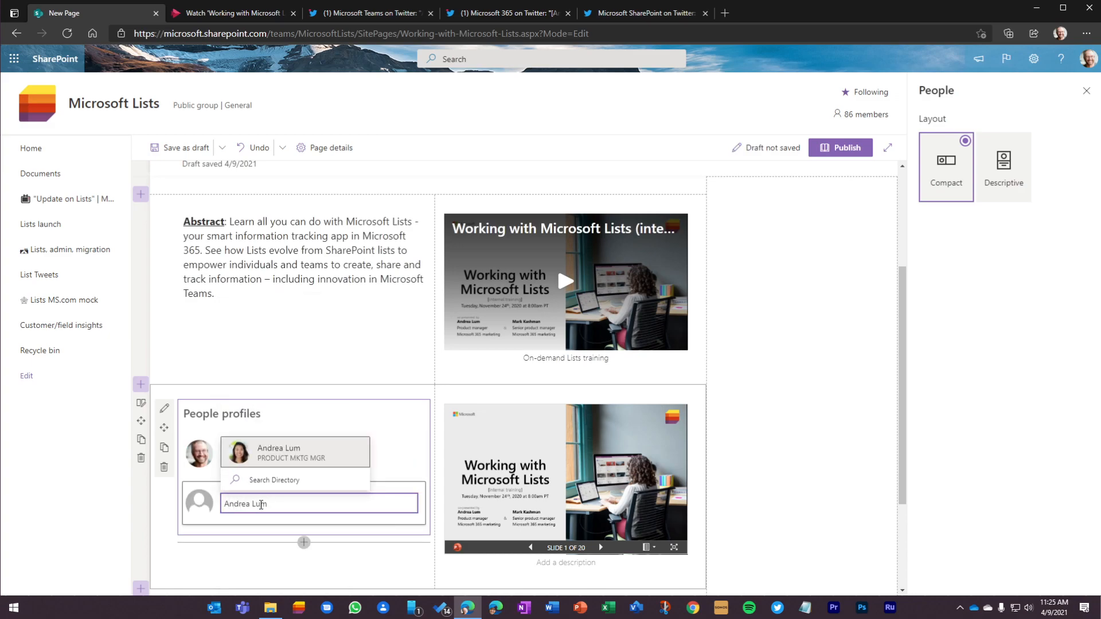
{"action": "left_click", "coordinate": [265, 452]}
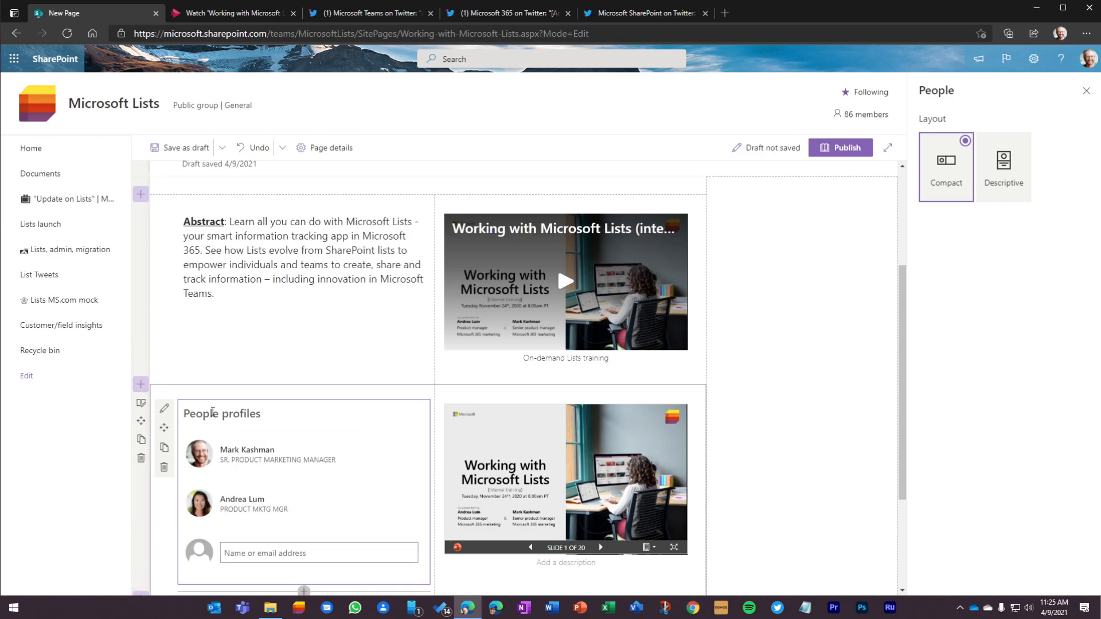
Step: Change the People web part's title to "Your co-presenters:"
{"action": "type", "text": "Your co-presenters:"}
Step: Search the web parts for "quick" and add the Quick links web part to the empty vertical section
{"action": "left_click", "coordinate": [845, 382]}
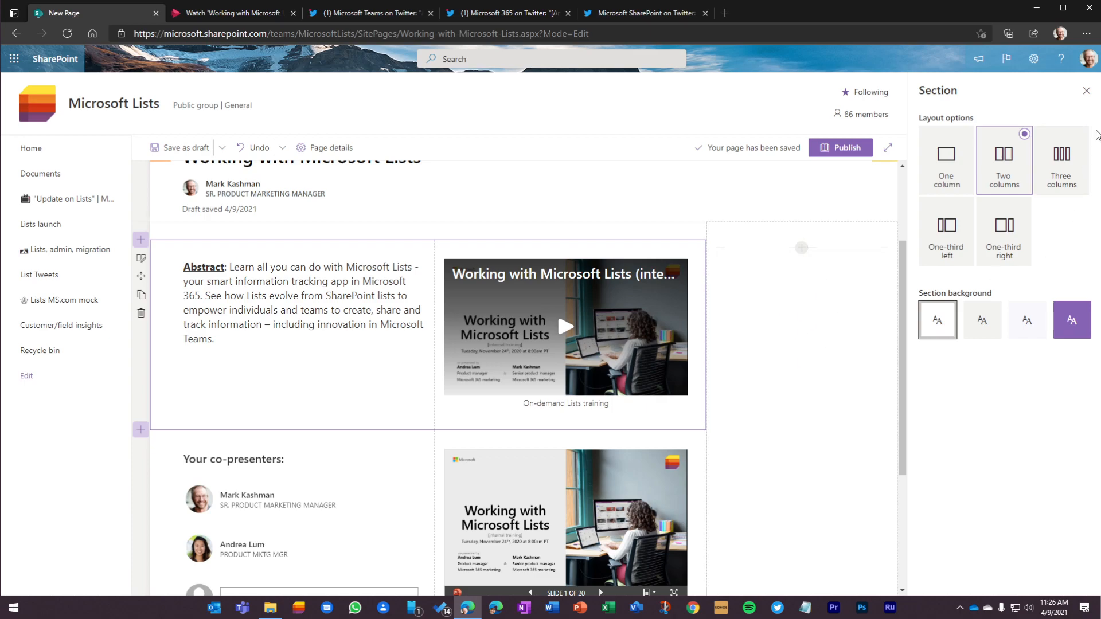
{"action": "left_click", "coordinate": [1085, 92]}
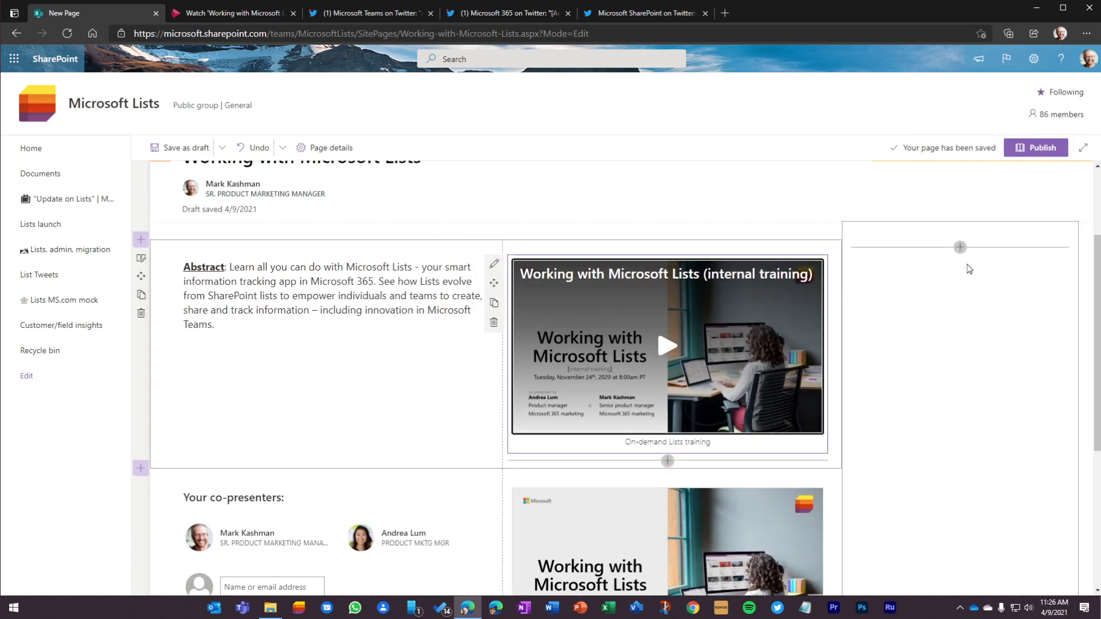
{"action": "left_click", "coordinate": [960, 247]}
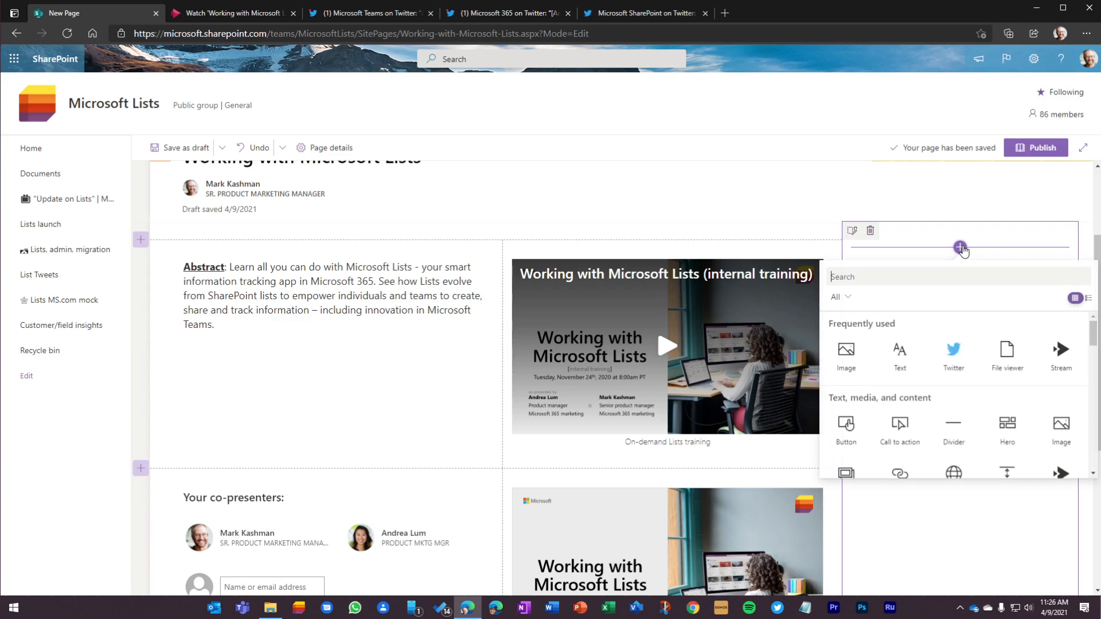
{"action": "type", "text": "quick"}
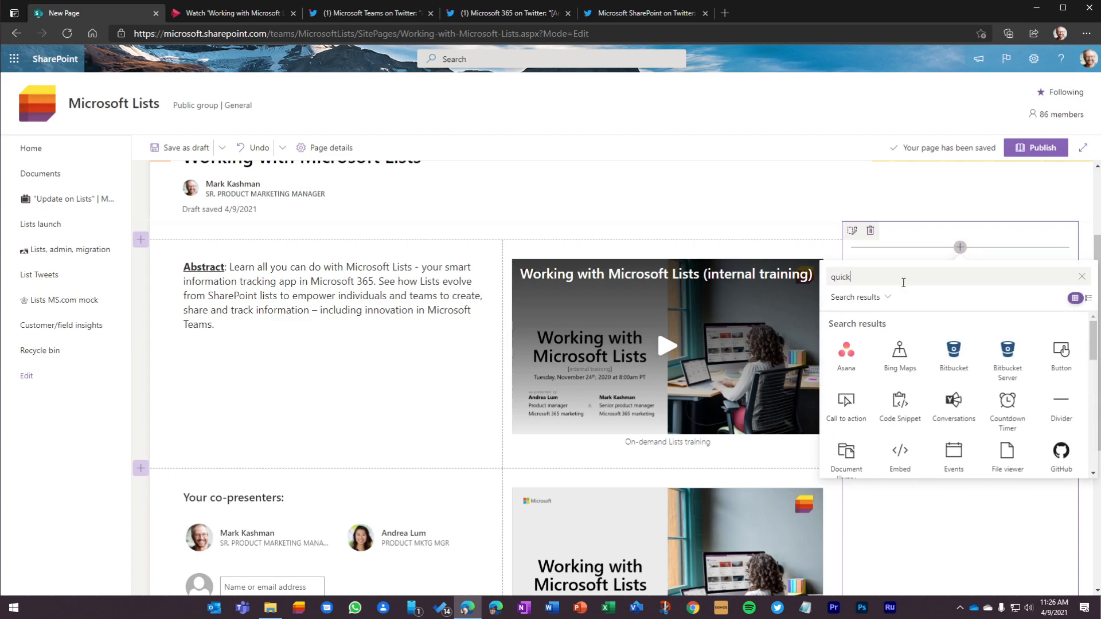
{"action": "left_click", "coordinate": [900, 353]}
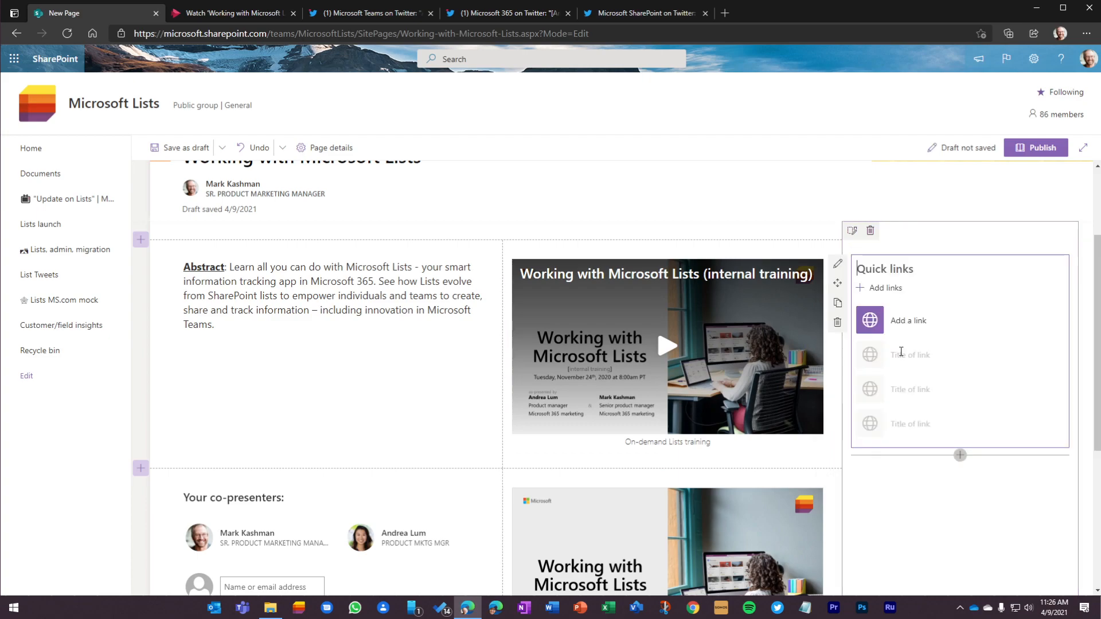
{"action": "left_click", "coordinate": [914, 324]}
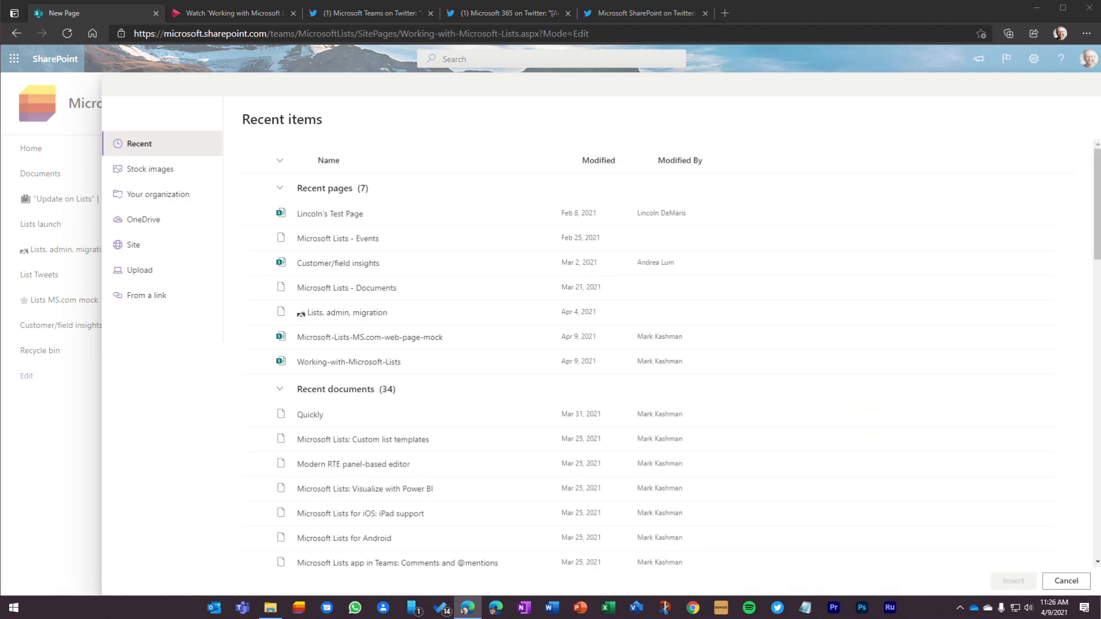
{"action": "left_click", "coordinate": [150, 295]}
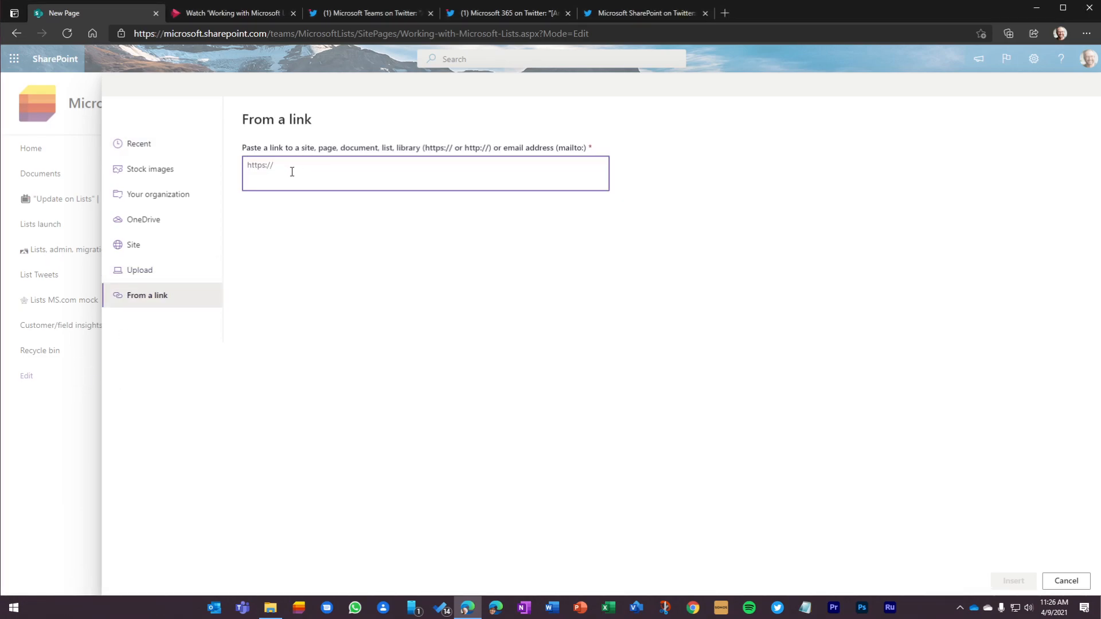
{"action": "type", "text": "https://aka.ms/MSLists"}
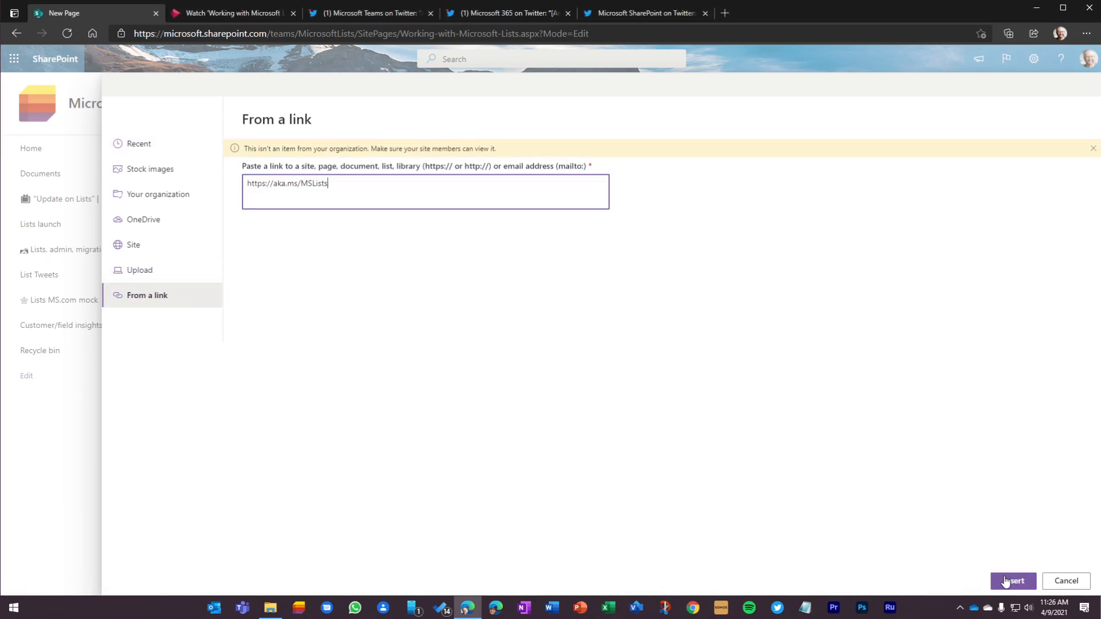
{"action": "left_click", "coordinate": [1012, 581]}
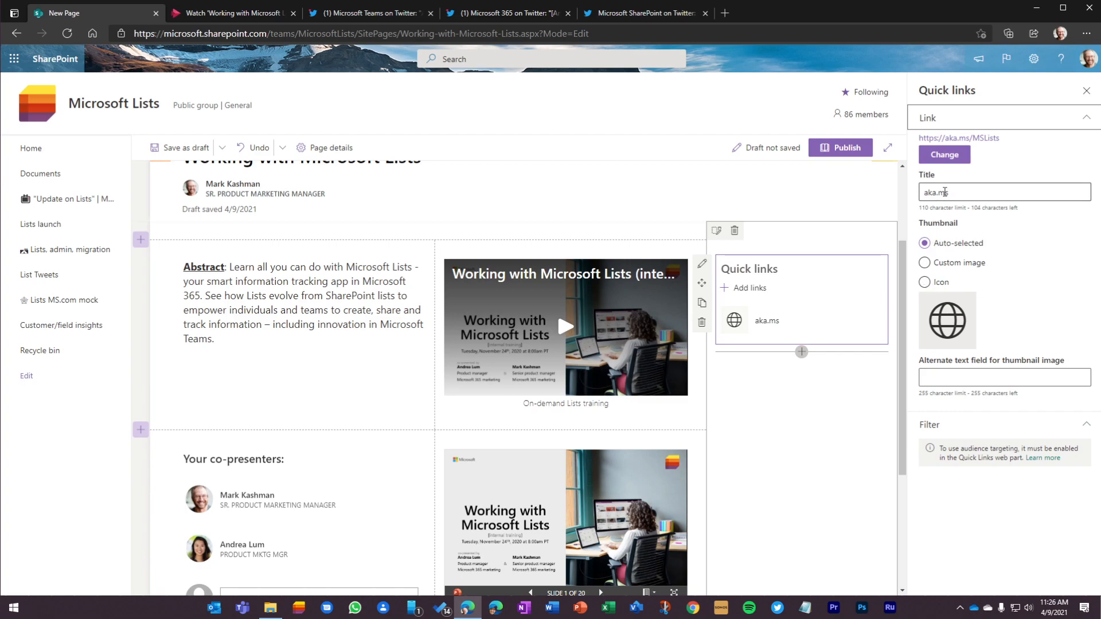
Step: Title the new quick link "Lists resource center (public)"
{"action": "triple_click", "coordinate": [957, 194]}
{"action": "type", "text": "Lists reosource center (public"}
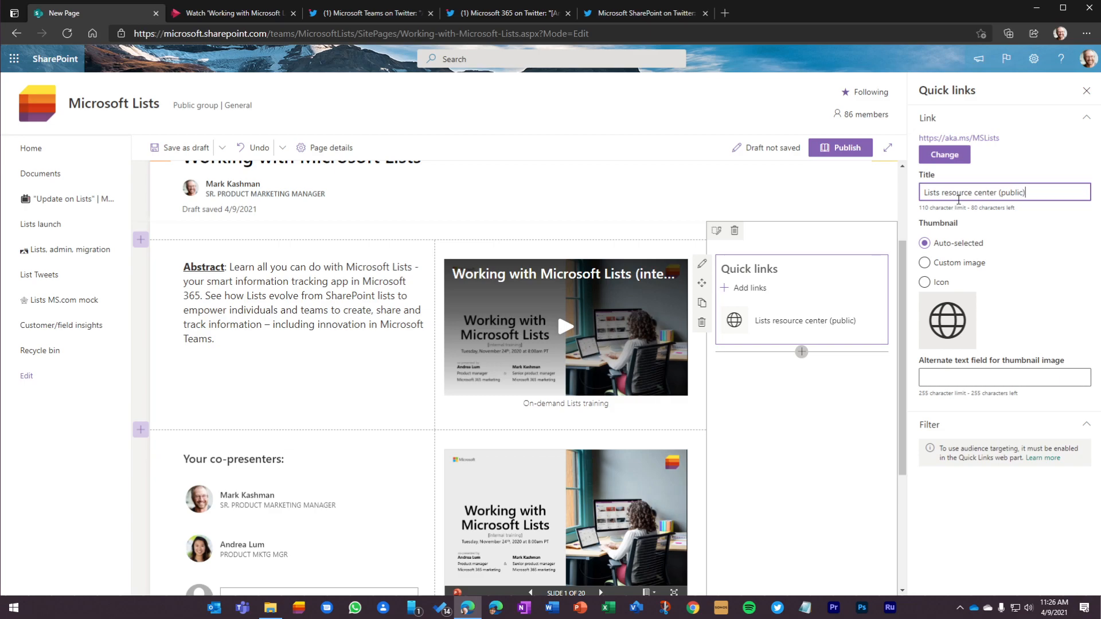
Step: Give the quick link an icon thumbnail, searching for "web" and choosing the three-hexagon web app builder icon
{"action": "left_click", "coordinate": [930, 284]}
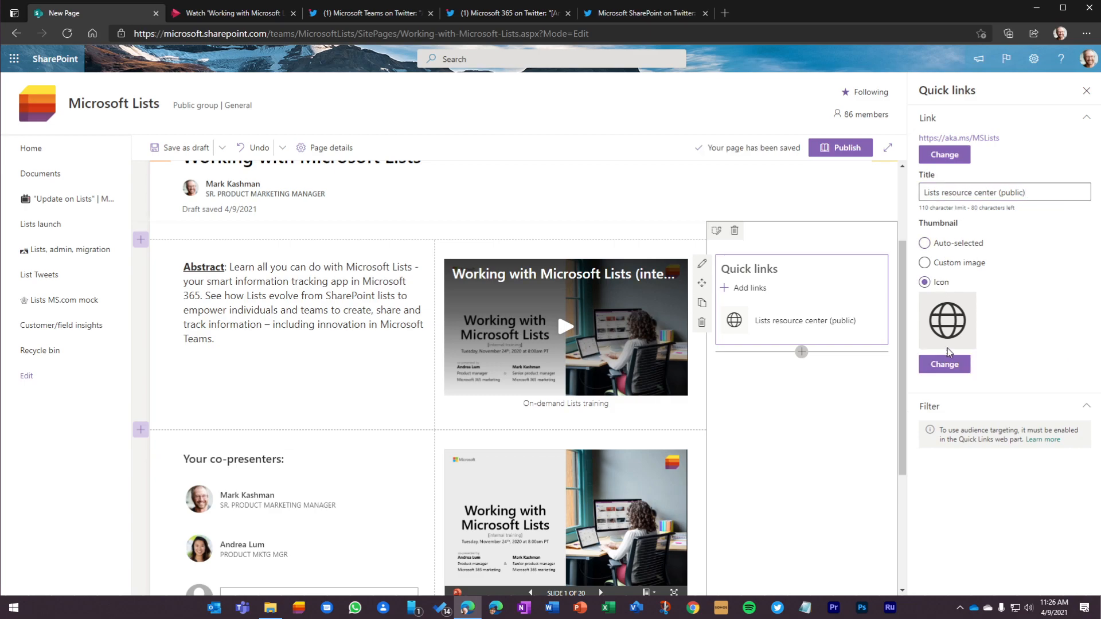
{"action": "left_click", "coordinate": [946, 365]}
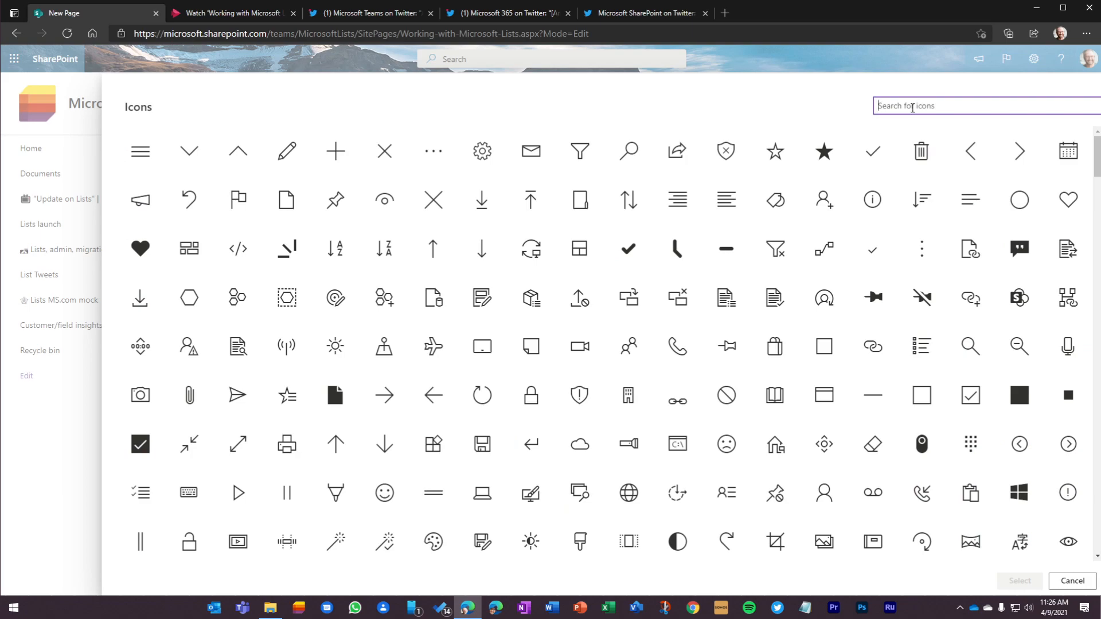
{"action": "type", "text": "web"}
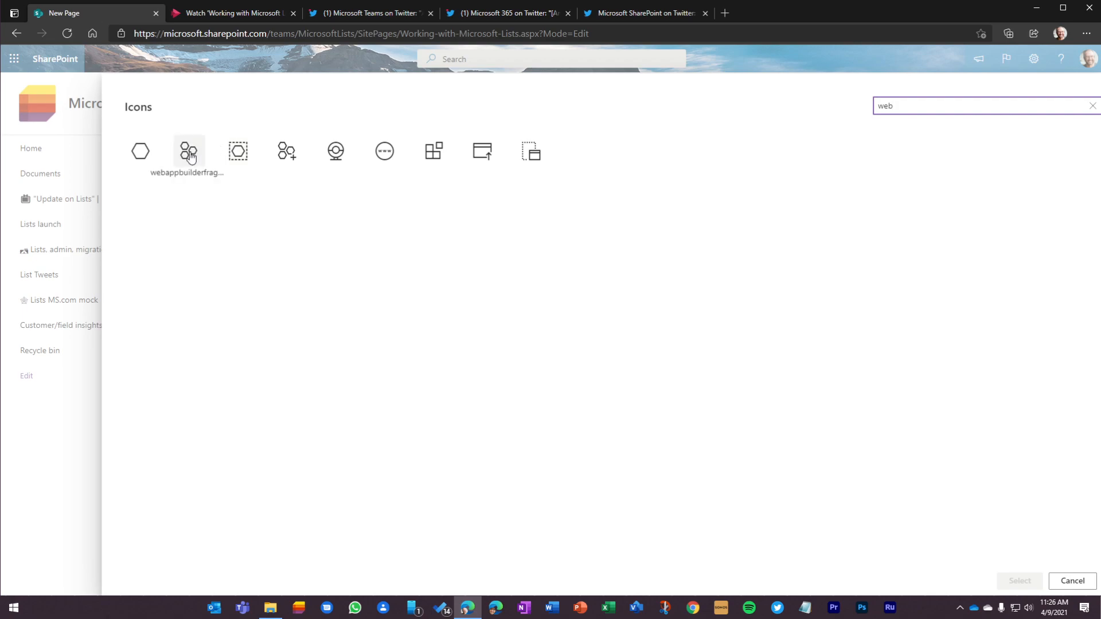
{"action": "left_click", "coordinate": [191, 157]}
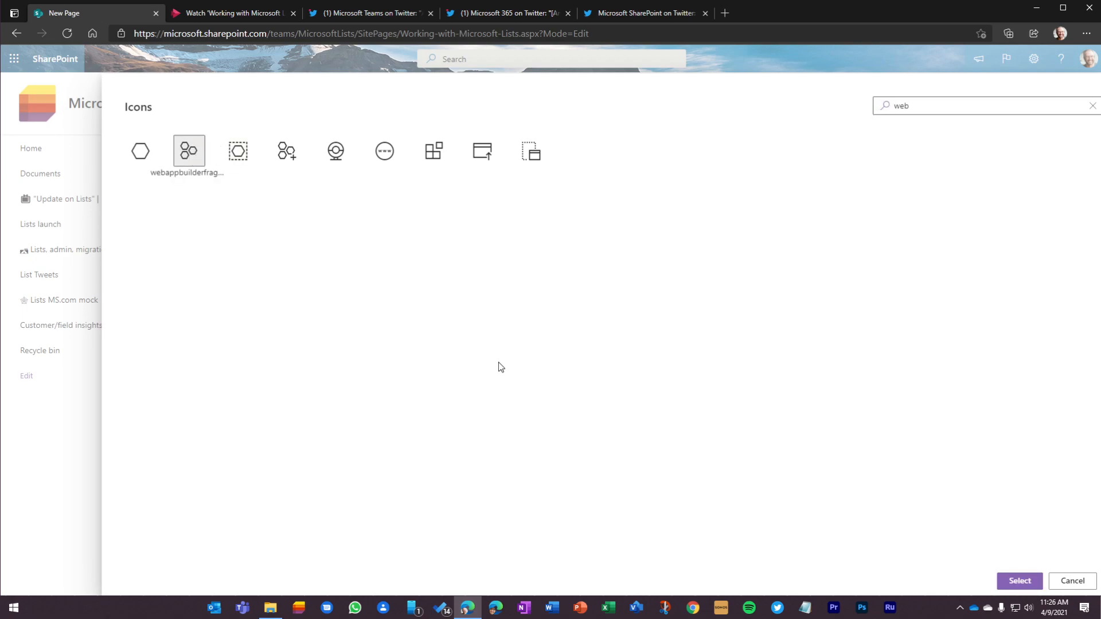
{"action": "left_click", "coordinate": [1019, 581]}
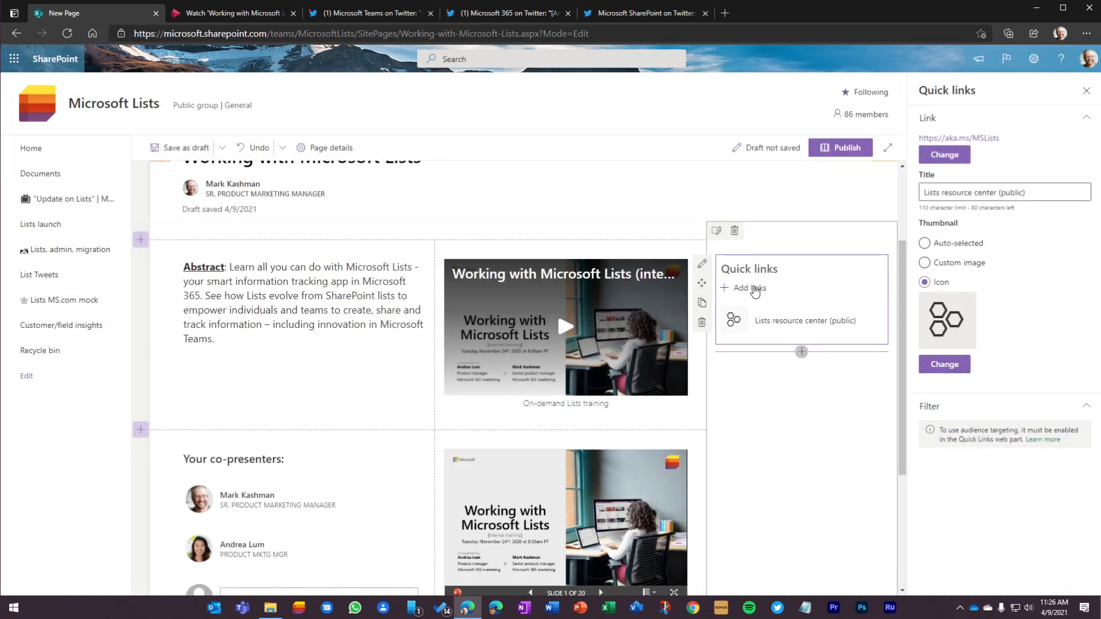
Step: Add the "Lists adoption center (public)" and "Lists internal materials (OnRamp)" links, and order them resource center, adoption center, internal materials
{"action": "left_click", "coordinate": [754, 288]}
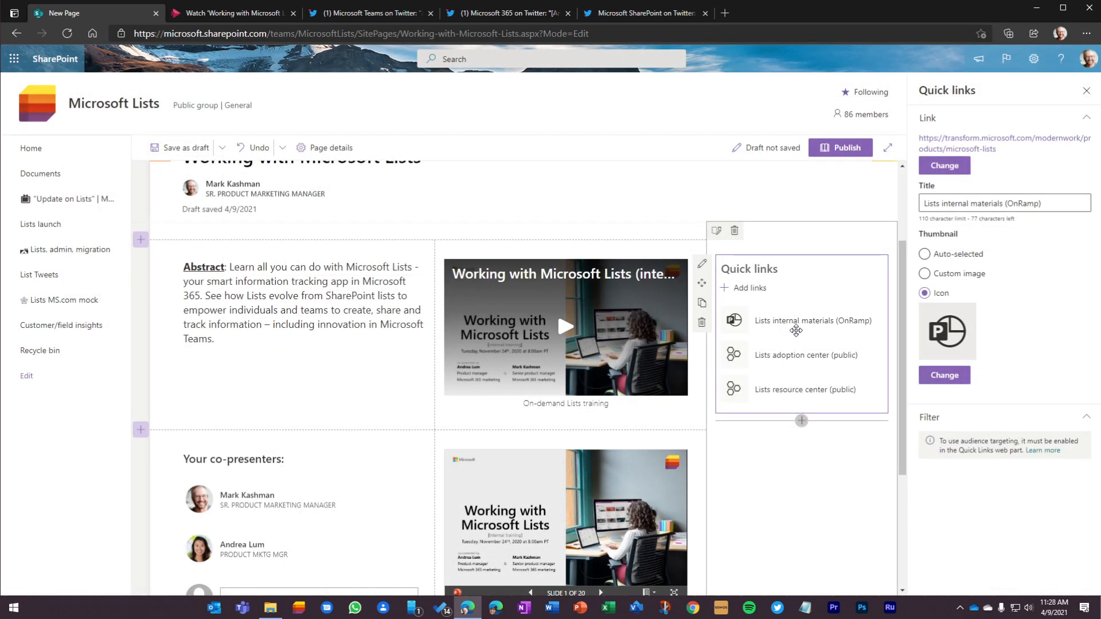
{"action": "left_click_drag", "start_coordinate": [791, 392], "coordinate": [789, 313]}
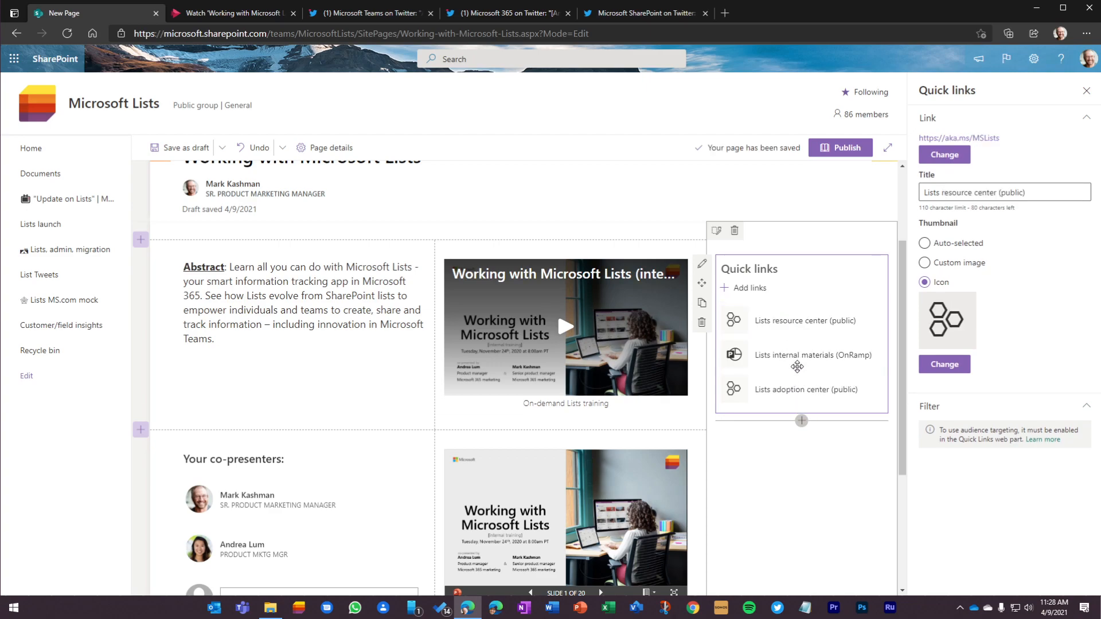
{"action": "left_click_drag", "start_coordinate": [795, 389], "coordinate": [791, 353]}
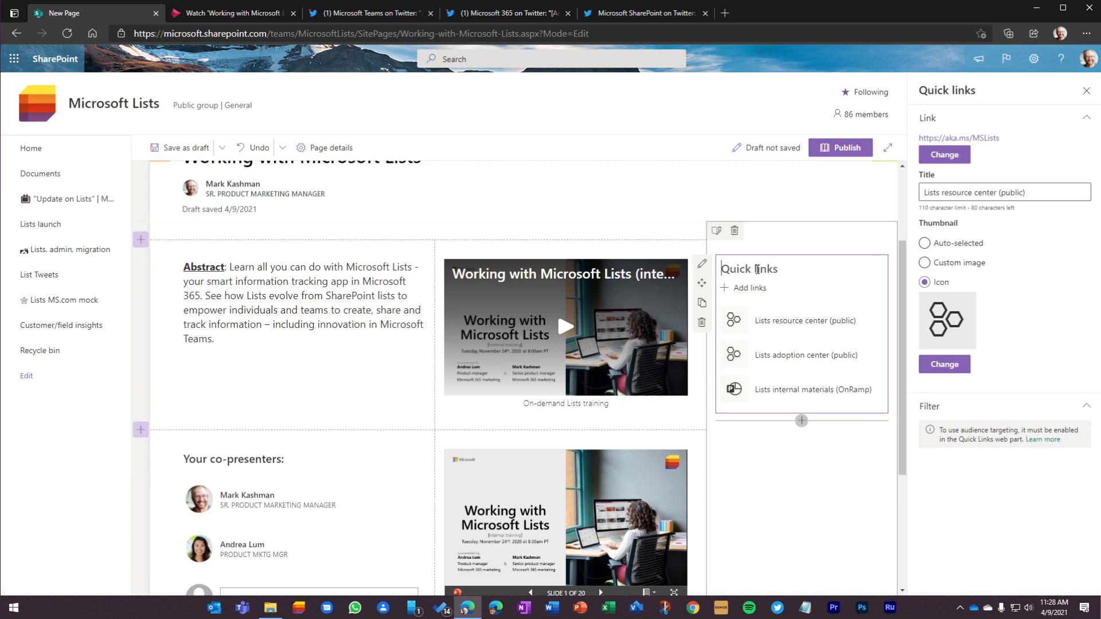
Step: Title the quick links web part "Main Lists materials"
{"action": "type", "text": "Main Lists materials"}
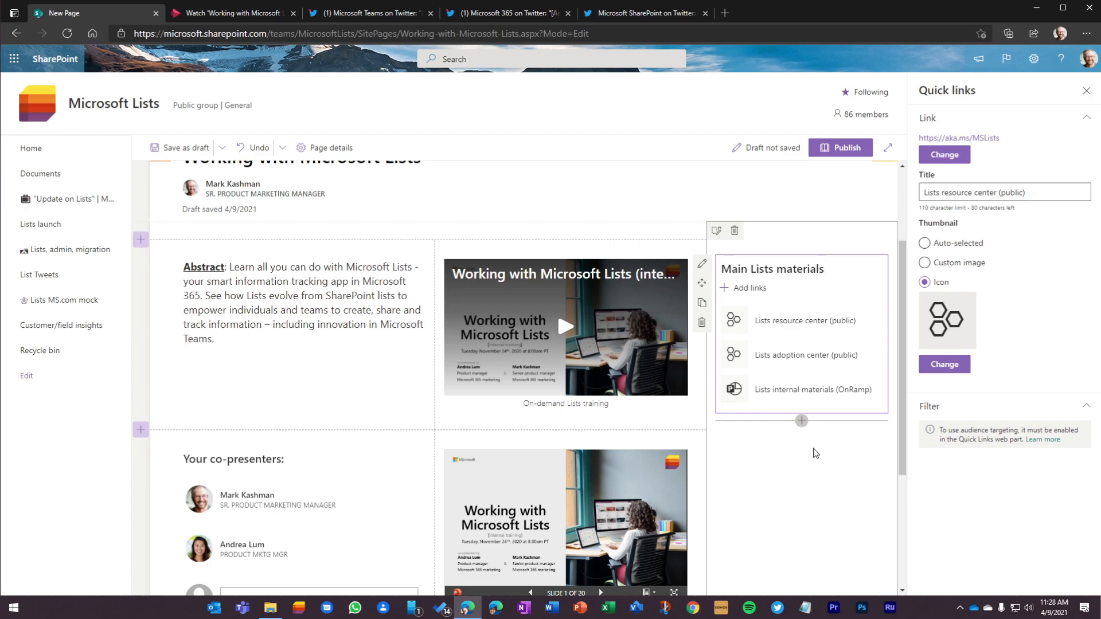
{"action": "left_click", "coordinate": [801, 420]}
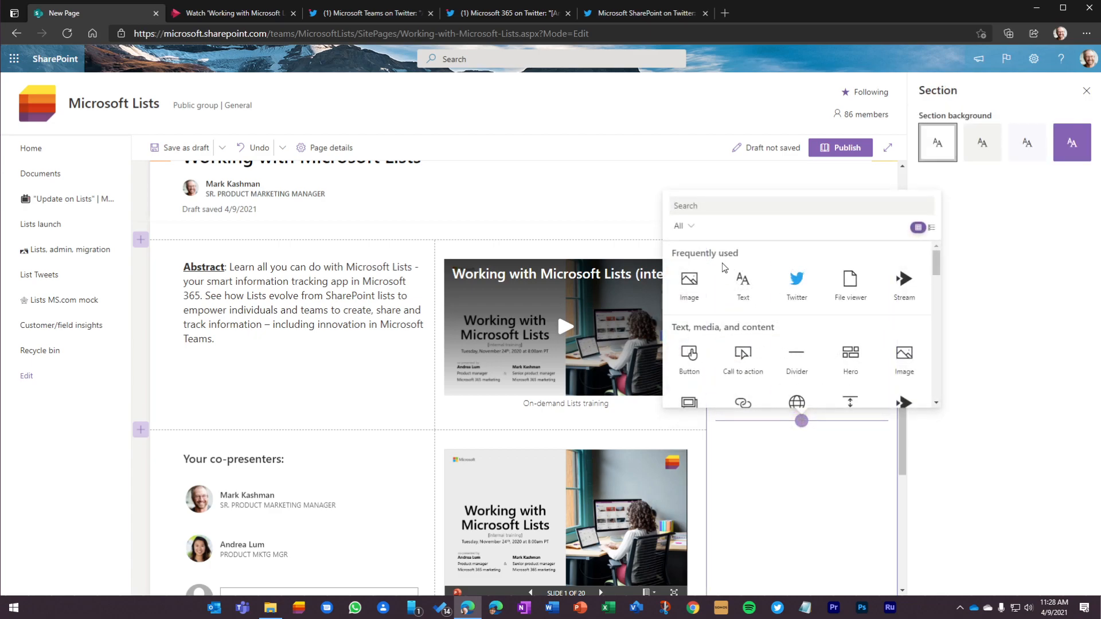
{"action": "left_click", "coordinate": [784, 283]}
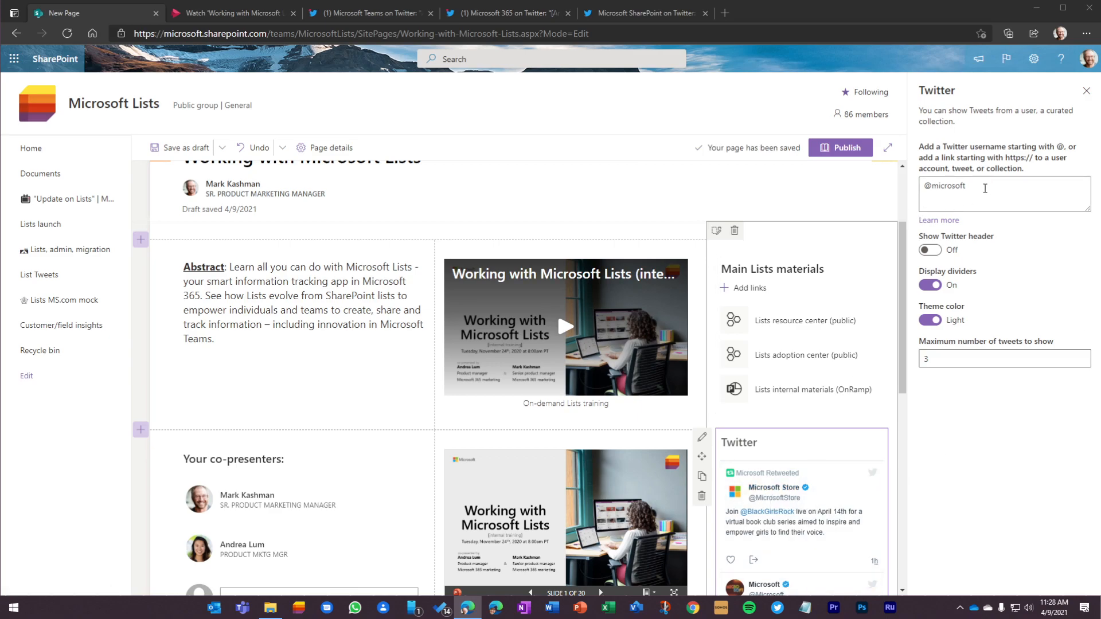
{"action": "left_click_drag", "start_coordinate": [967, 185], "coordinate": [950, 184]}
{"action": "key", "text": "ctrl+a"}
{"action": "key", "text": "ctrl+v"}
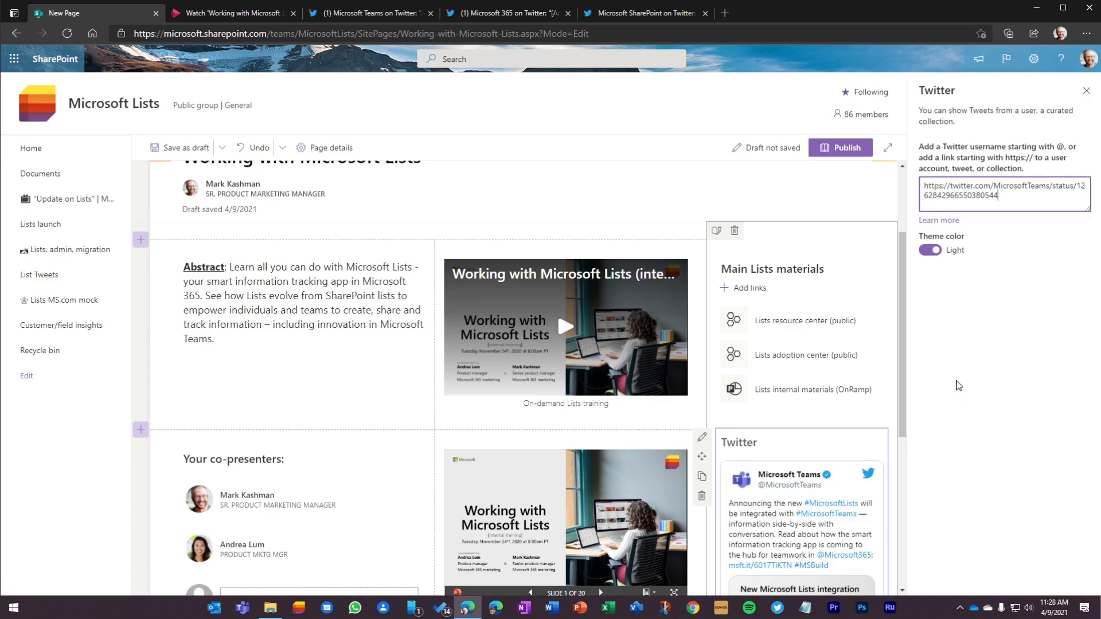
{"action": "scroll", "coordinate": [816, 490], "scroll_direction": "down", "scroll_amount": 5}
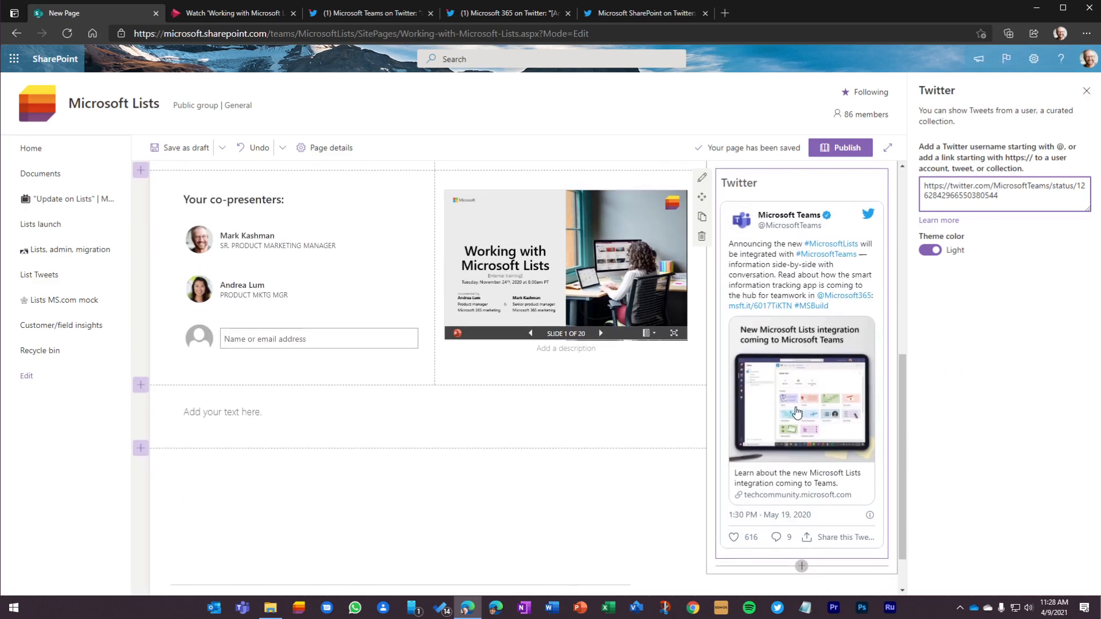
{"action": "left_click", "coordinate": [801, 511]}
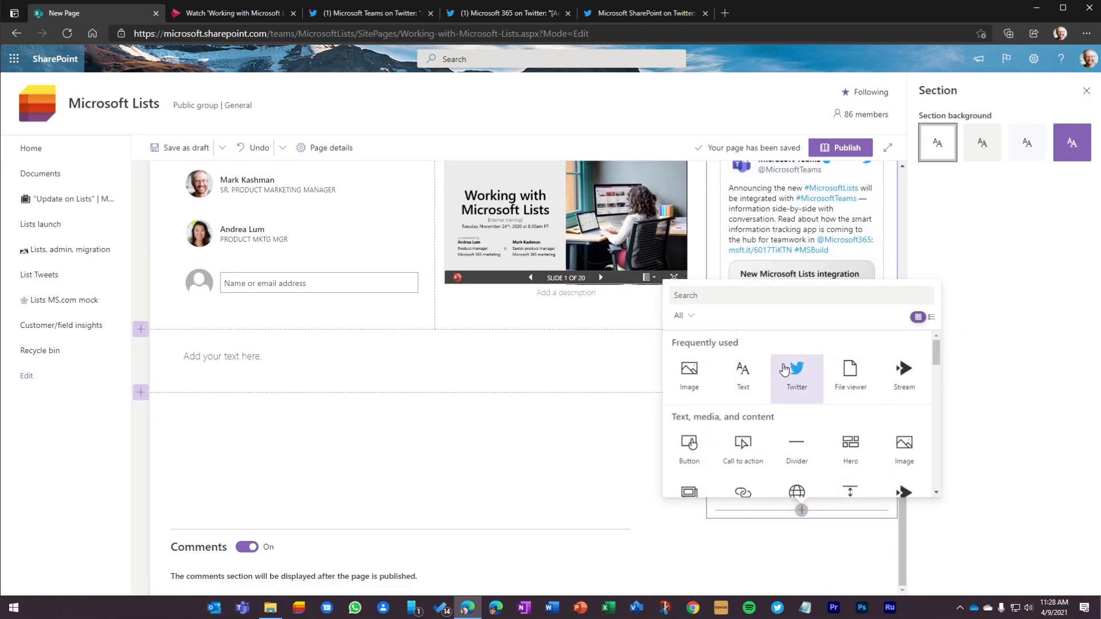
{"action": "left_click", "coordinate": [796, 372]}
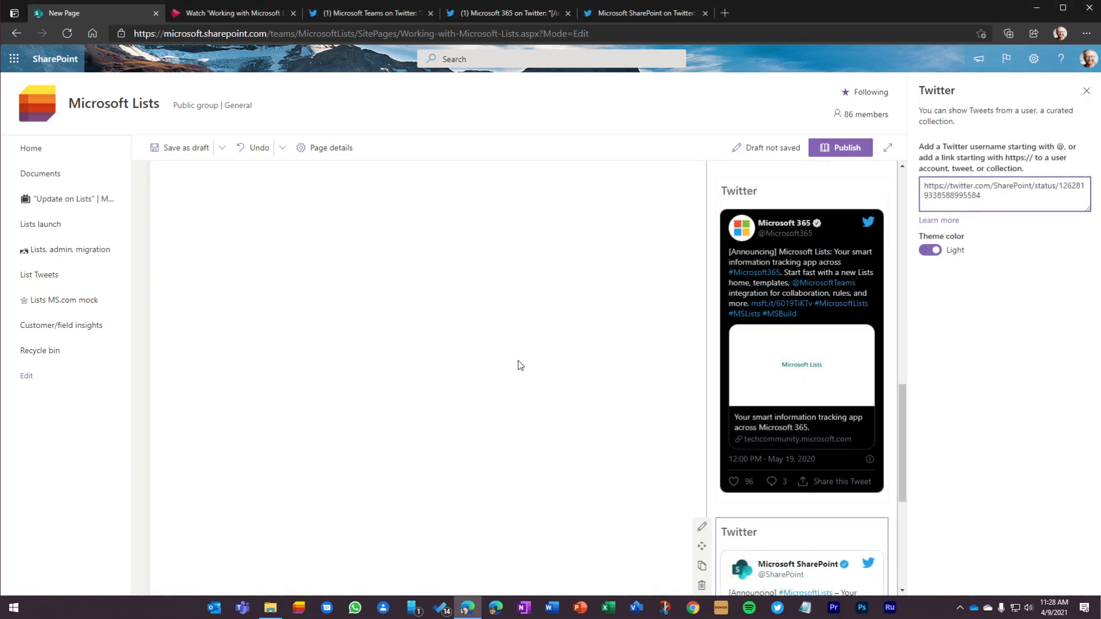
{"action": "scroll", "coordinate": [518, 365], "scroll_direction": "up", "scroll_amount": 10}
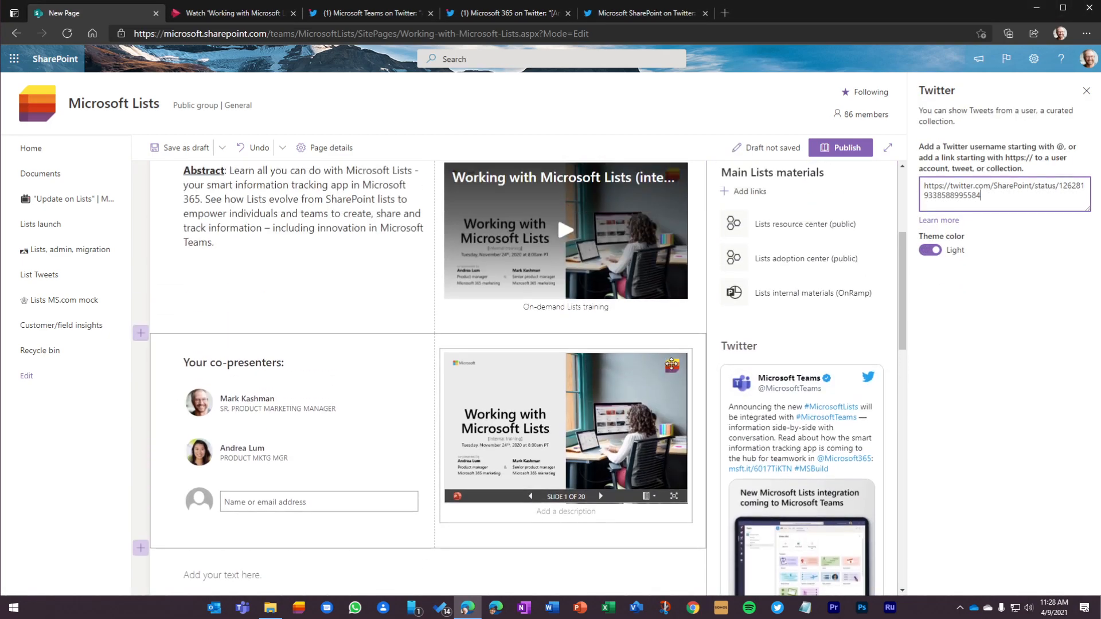
{"action": "scroll", "coordinate": [672, 364], "scroll_direction": "up", "scroll_amount": 3}
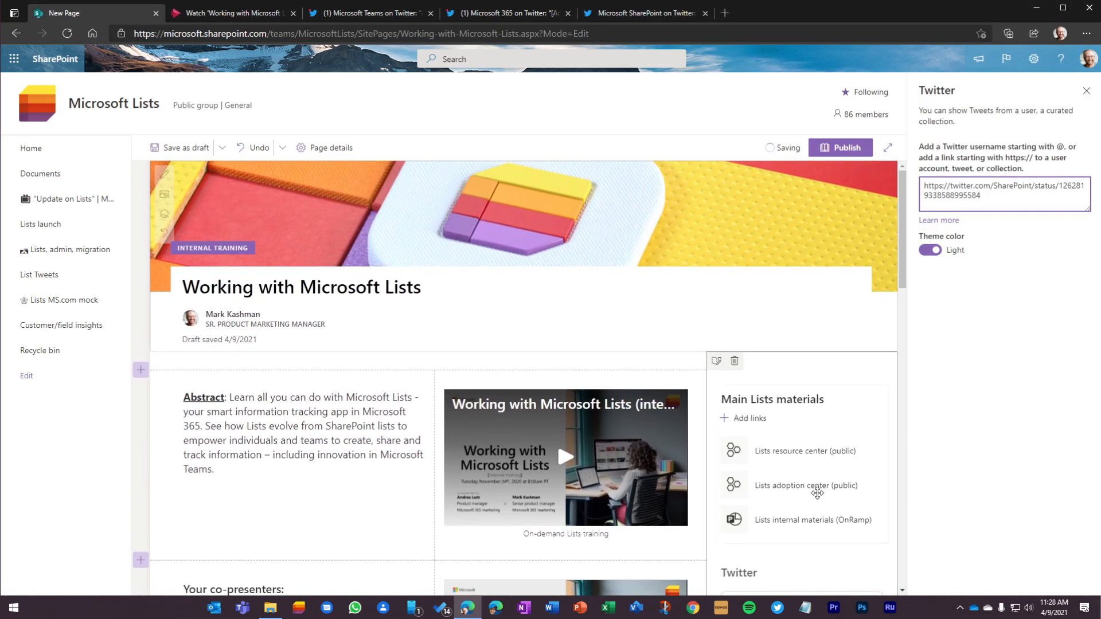
{"action": "scroll", "coordinate": [784, 310], "scroll_direction": "down", "scroll_amount": 7}
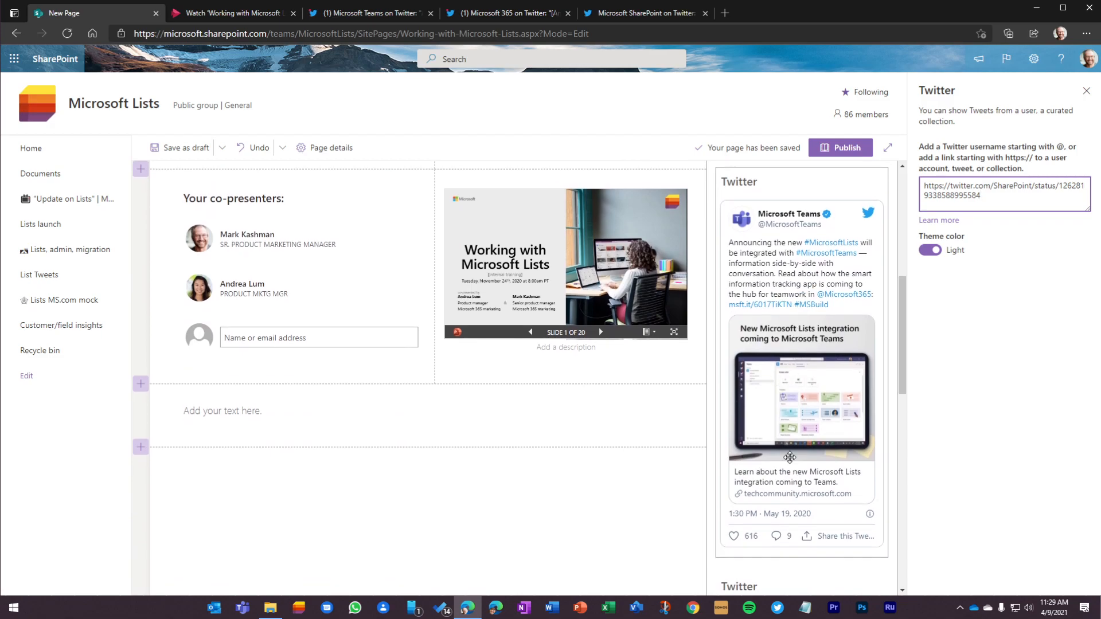
{"action": "scroll", "coordinate": [791, 505], "scroll_direction": "down", "scroll_amount": 10}
{"action": "scroll", "coordinate": [540, 408], "scroll_direction": "up", "scroll_amount": 8}
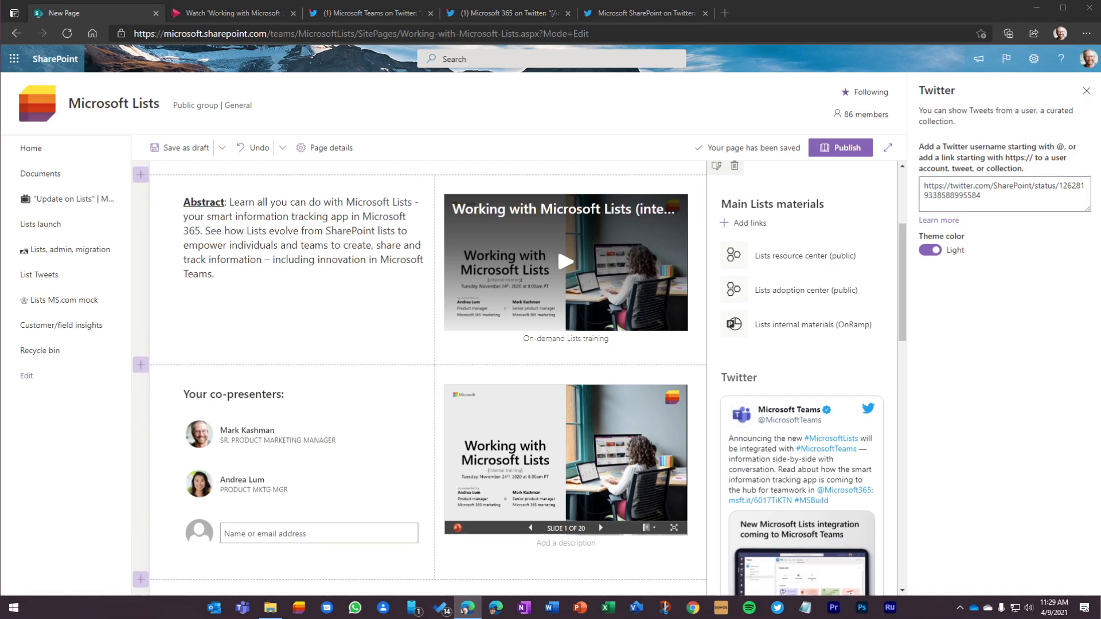
Step: Add a Yammer Conversations web part to the one-column section below the co-presenters, with the SharePoint community as its source
{"action": "scroll", "coordinate": [347, 396], "scroll_direction": "down", "scroll_amount": 3}
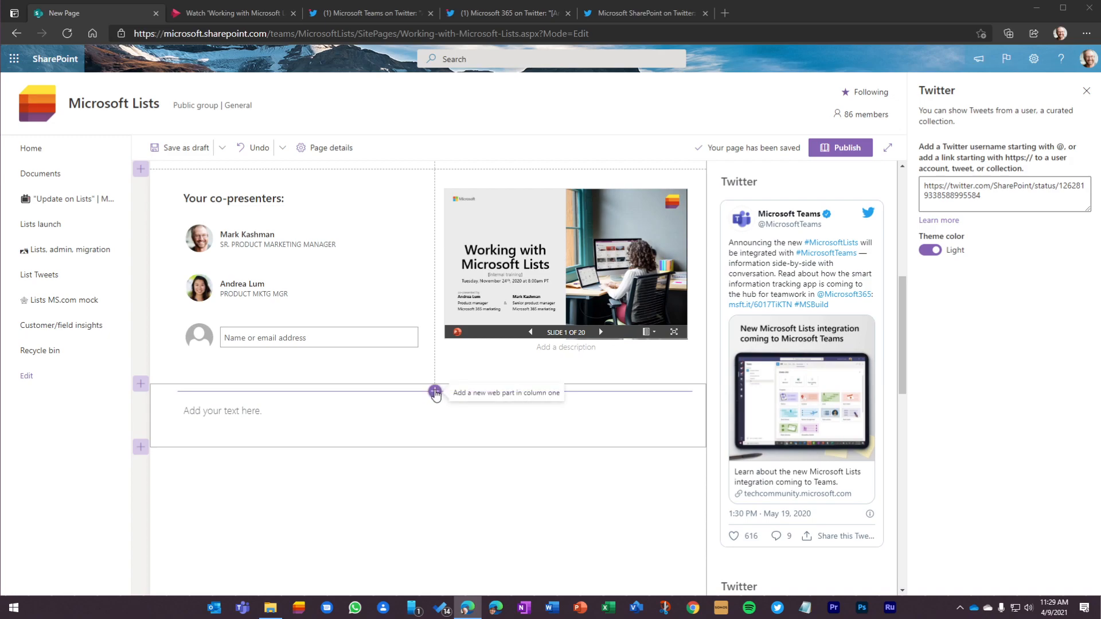
{"action": "left_click", "coordinate": [435, 392]}
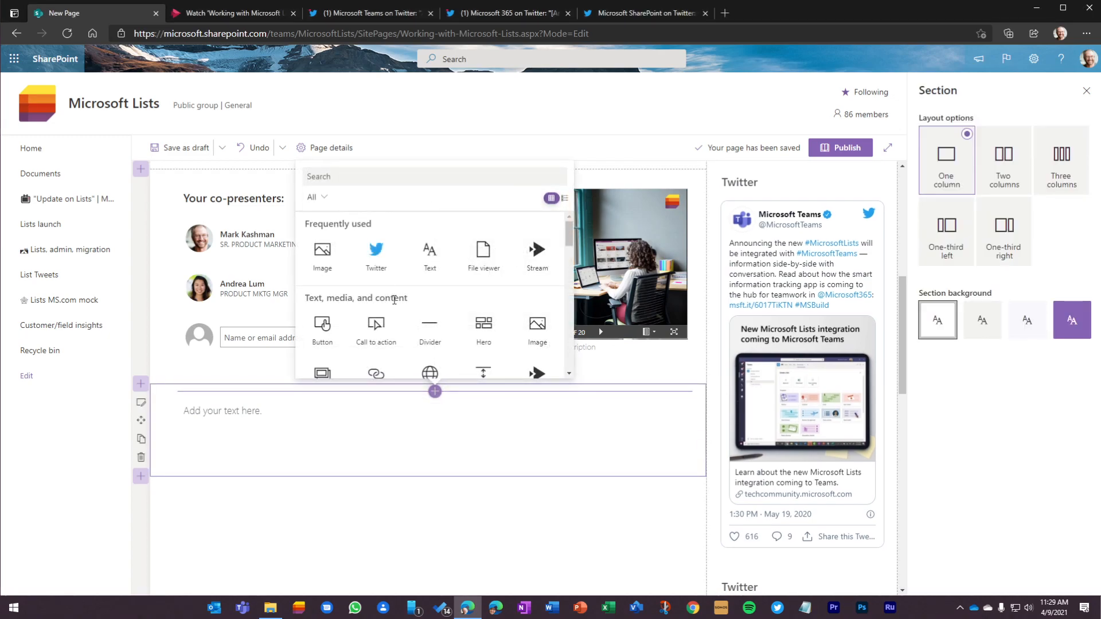
{"action": "type", "text": "yammer"}
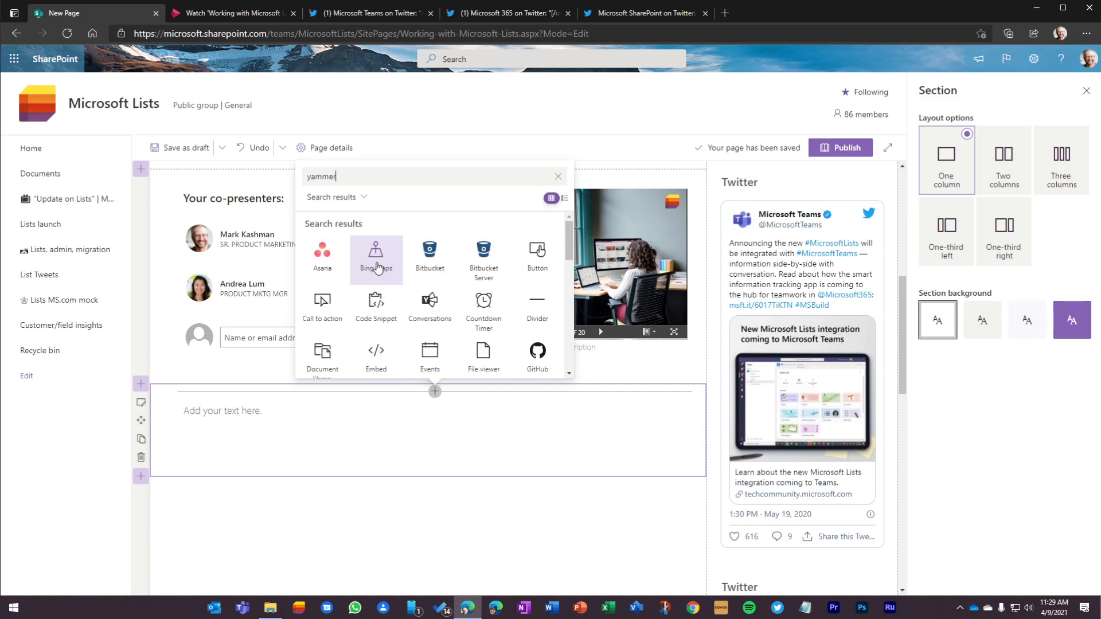
{"action": "left_click", "coordinate": [321, 258]}
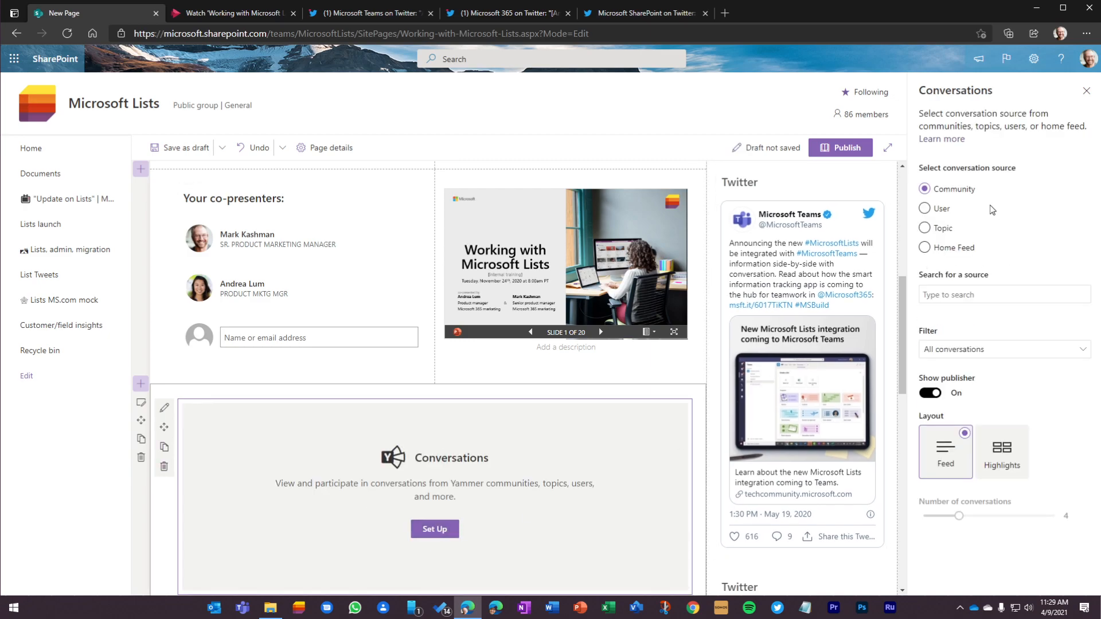
{"action": "left_click", "coordinate": [946, 294]}
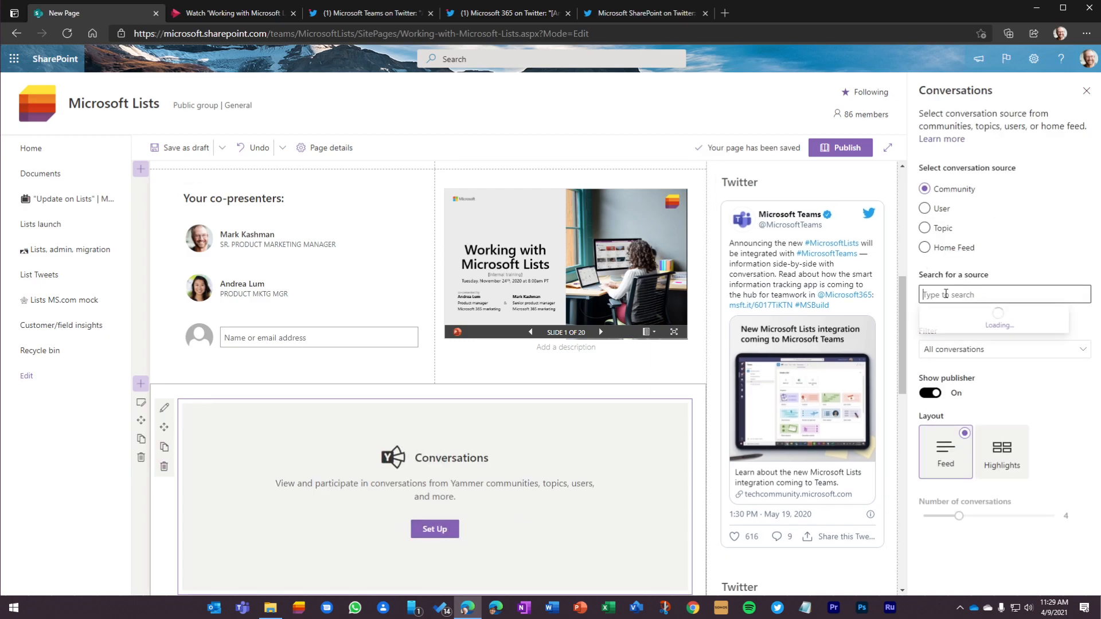
{"action": "type", "text": "SharePoint"}
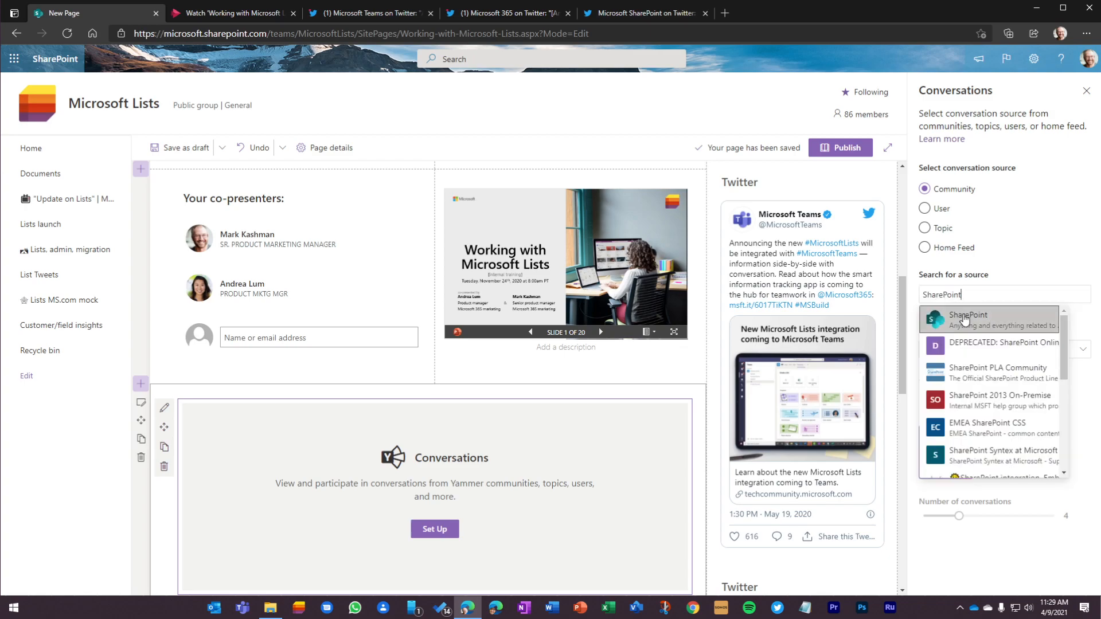
{"action": "left_click", "coordinate": [965, 319]}
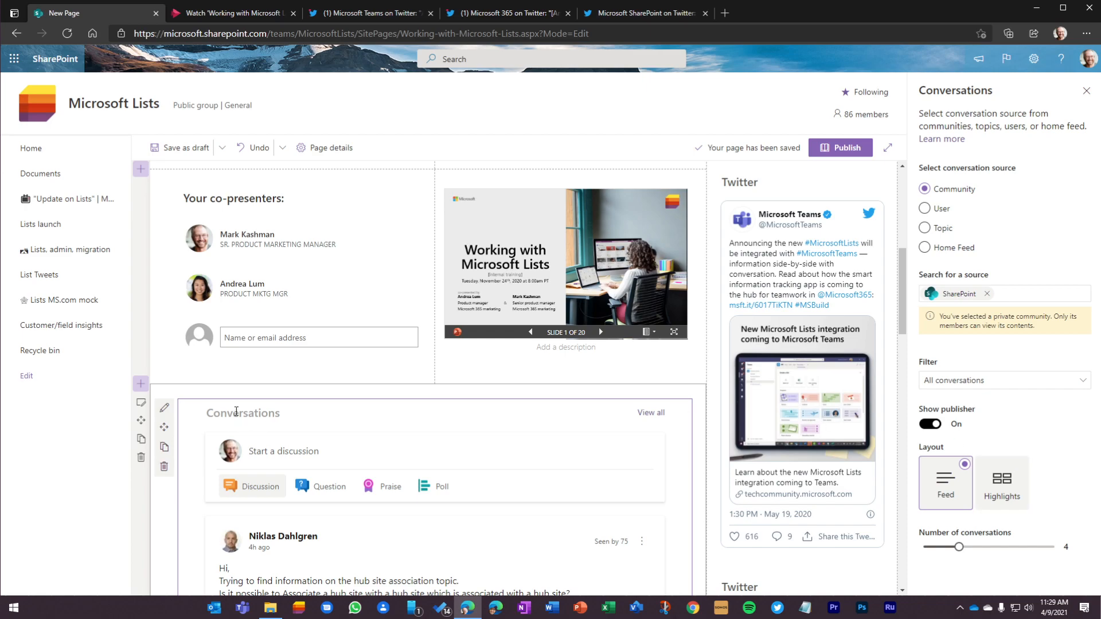
Step: Title the Conversations web part "Ask a question to the Lists community (SharePoint)" and save the page as a draft
{"action": "type", "text": "Ask a question to the Lists"}
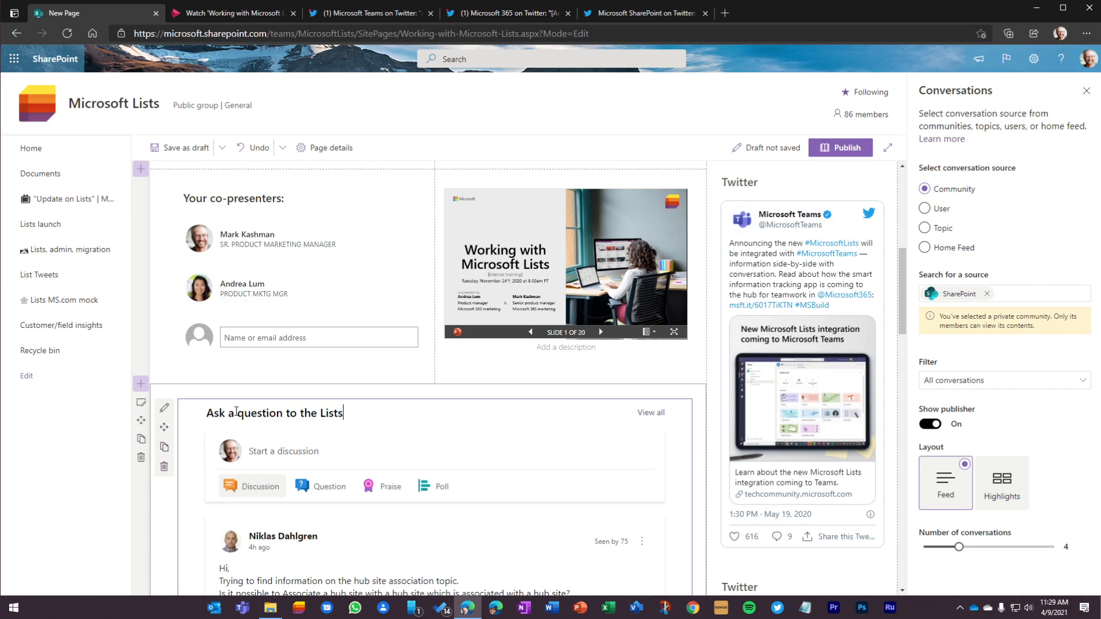
{"action": "type", "text": "munity (SharePoint"}
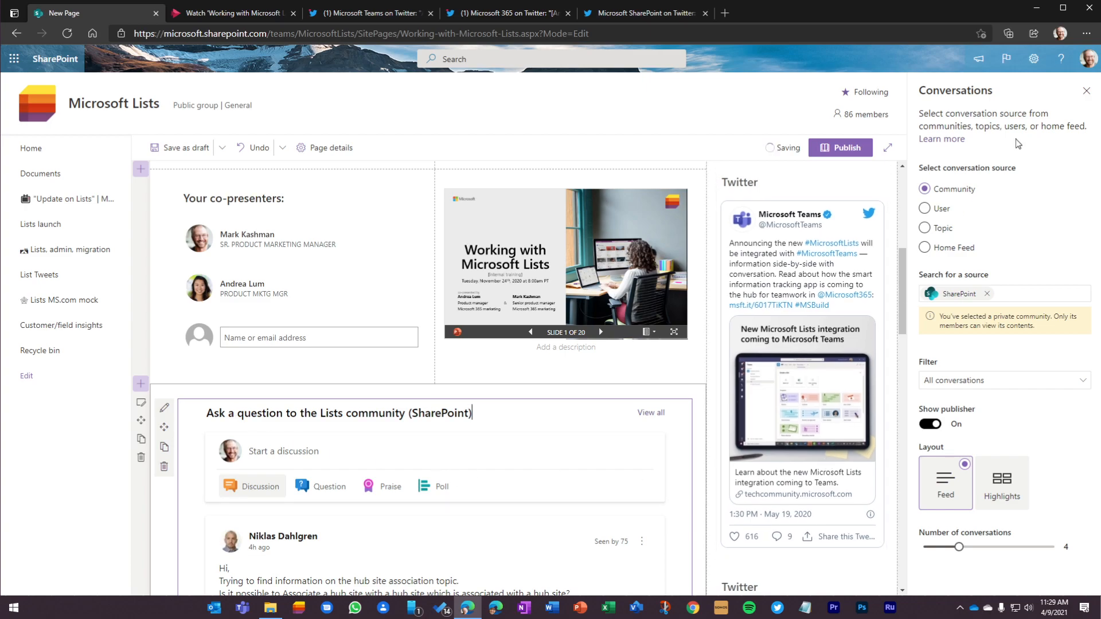
{"action": "left_click", "coordinate": [1086, 92]}
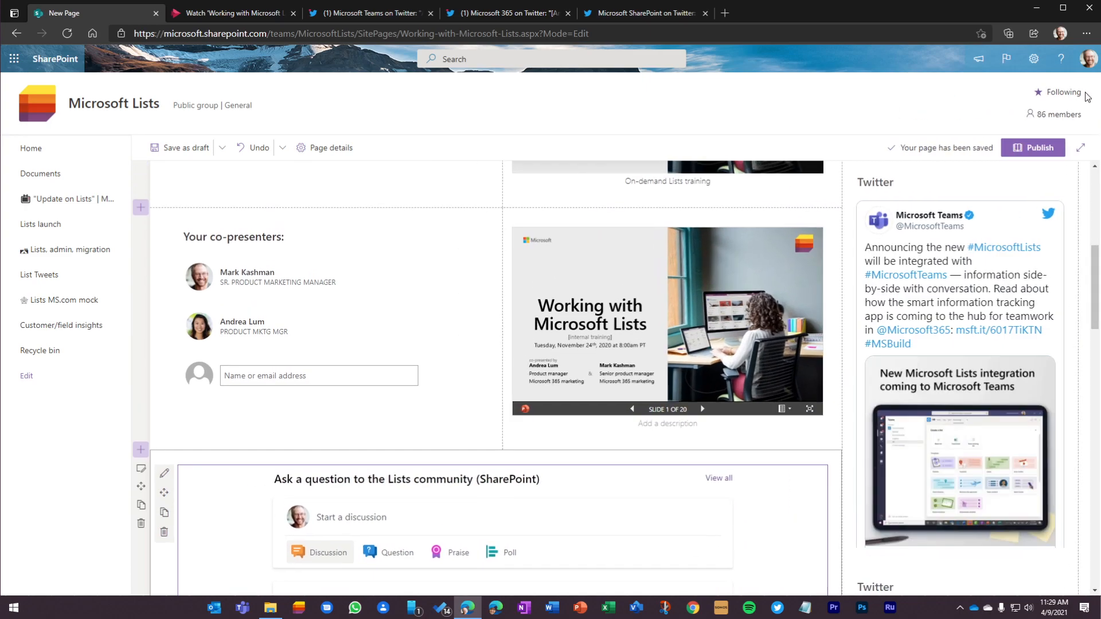
{"action": "left_click", "coordinate": [185, 150]}
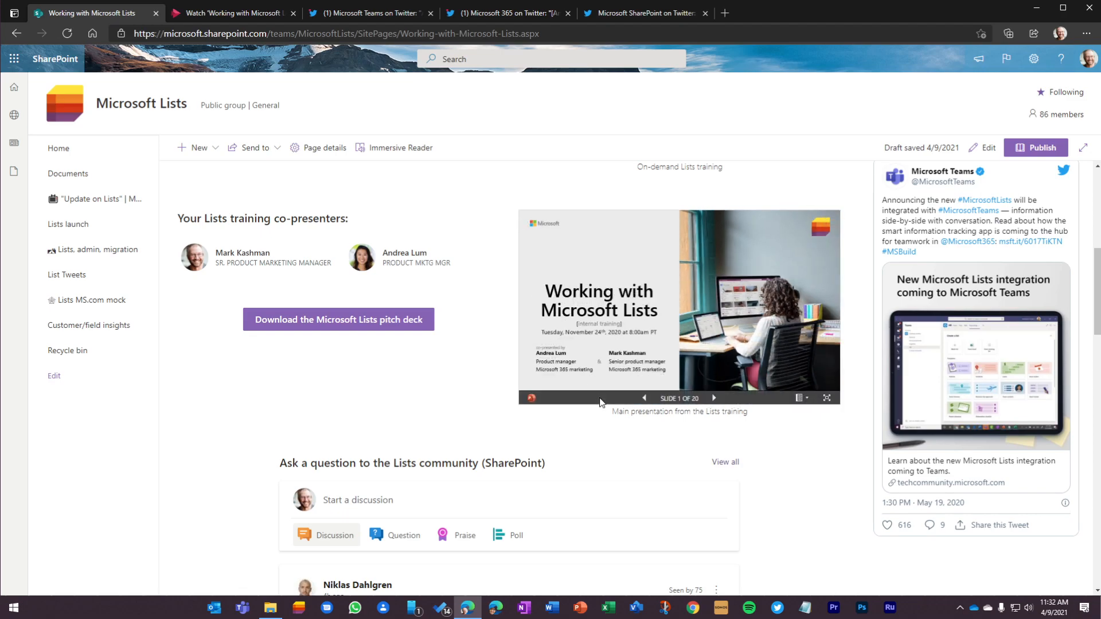
Step: Review the saved draft from the banner down to the conversations feed and tweets, reloading the page once
{"action": "scroll", "coordinate": [515, 416], "scroll_direction": "up", "scroll_amount": 7}
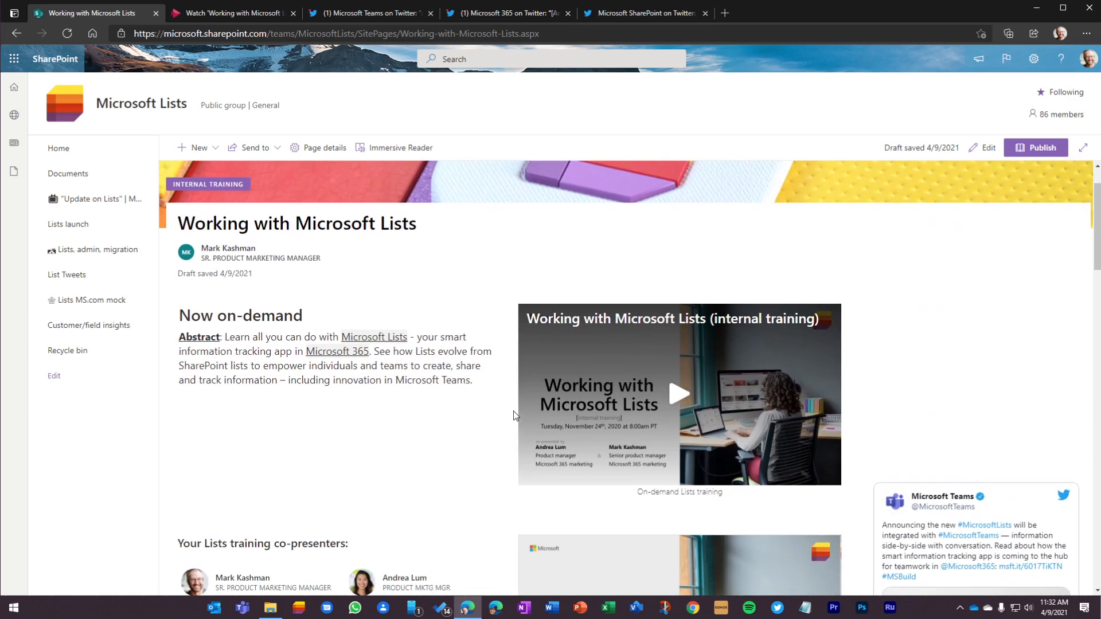
{"action": "scroll", "coordinate": [514, 397], "scroll_direction": "down", "scroll_amount": 7}
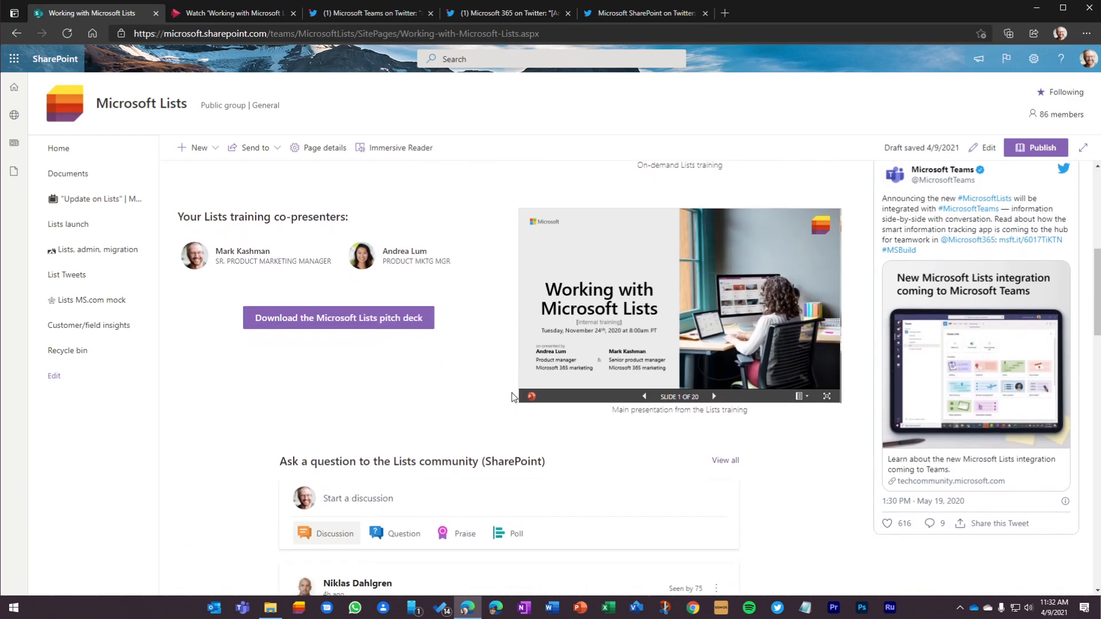
{"action": "scroll", "coordinate": [513, 397], "scroll_direction": "up", "scroll_amount": 7}
{"action": "scroll", "coordinate": [513, 397], "scroll_direction": "down", "scroll_amount": 7}
{"action": "scroll", "coordinate": [512, 397], "scroll_direction": "down", "scroll_amount": 5}
{"action": "scroll", "coordinate": [499, 344], "scroll_direction": "up", "scroll_amount": 10}
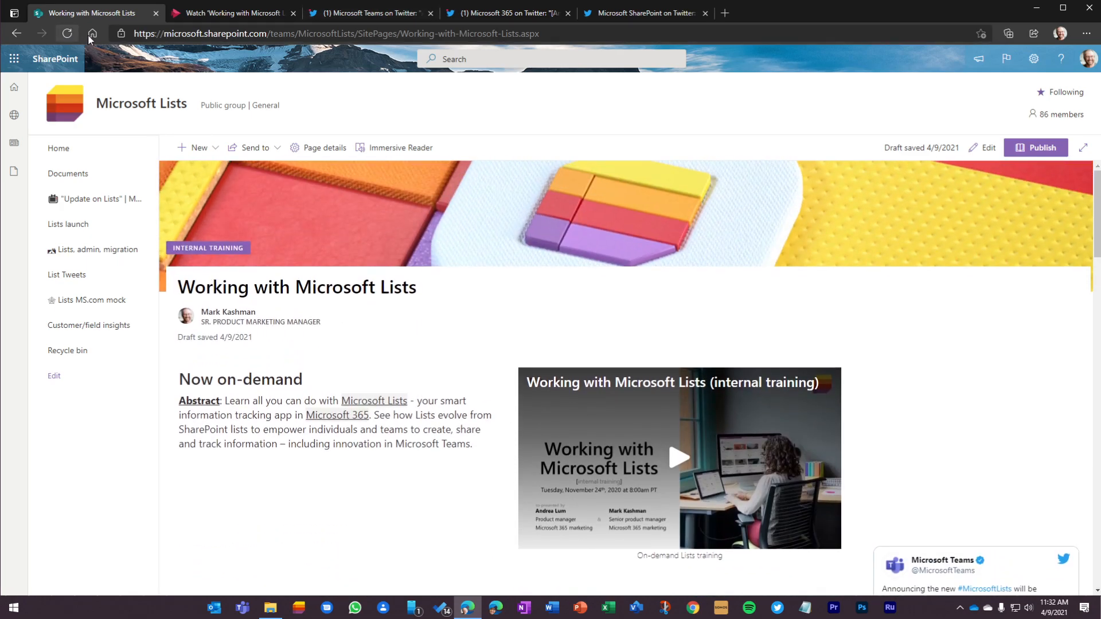
{"action": "left_click", "coordinate": [68, 33]}
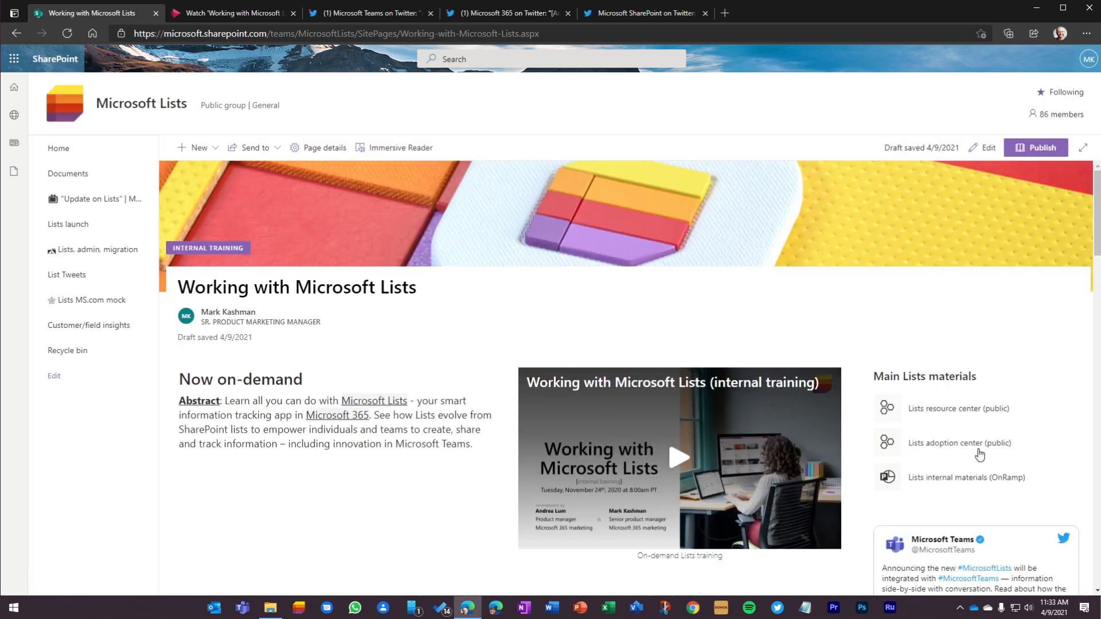
{"action": "scroll", "coordinate": [980, 454], "scroll_direction": "down", "scroll_amount": 6}
{"action": "scroll", "coordinate": [183, 402], "scroll_direction": "down", "scroll_amount": 14}
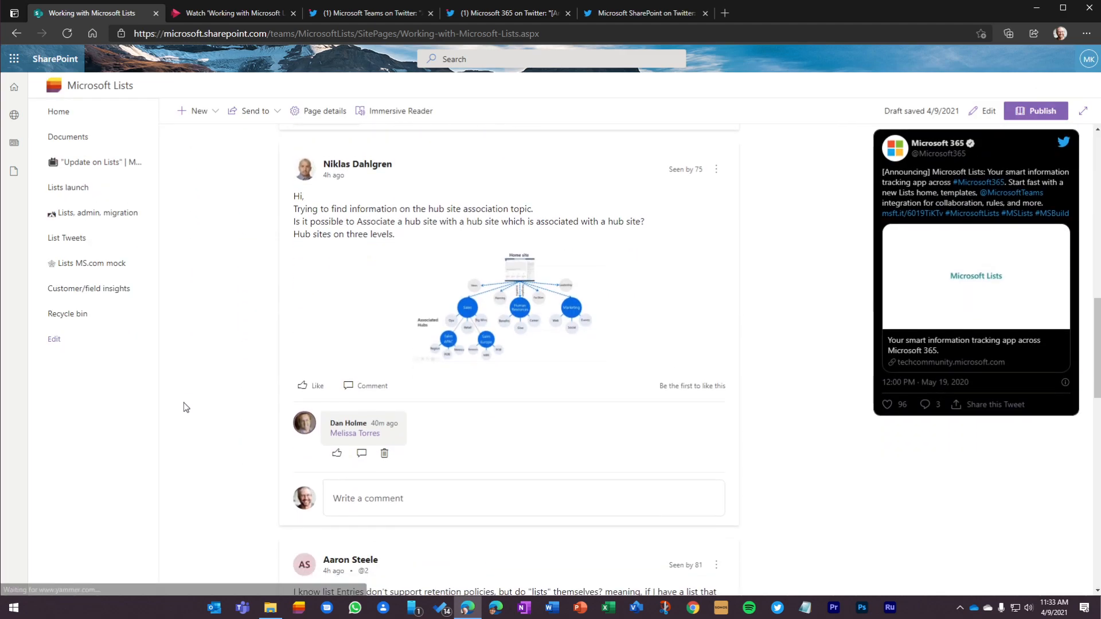
{"action": "scroll", "coordinate": [185, 406], "scroll_direction": "up", "scroll_amount": 10}
{"action": "scroll", "coordinate": [185, 406], "scroll_direction": "up", "scroll_amount": 10}
Step: Check the page details, including thumbnail and description, and publish the page
{"action": "left_click", "coordinate": [325, 147]}
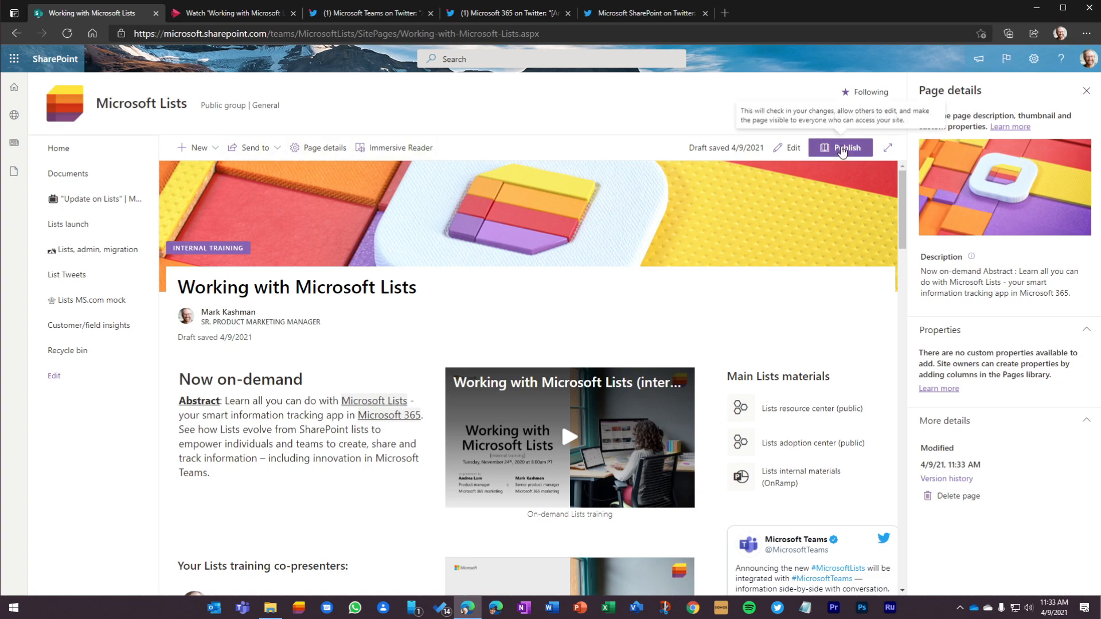
{"action": "left_click", "coordinate": [841, 149]}
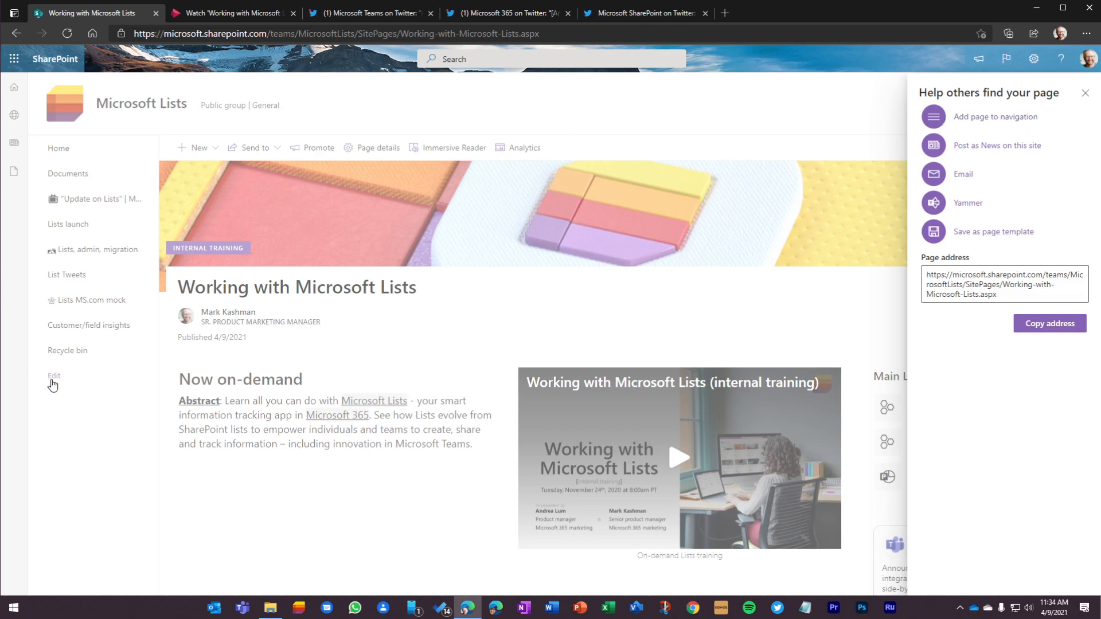
Step: Add the published page to the site navigation and post it as News on this site
{"action": "left_click", "coordinate": [935, 119]}
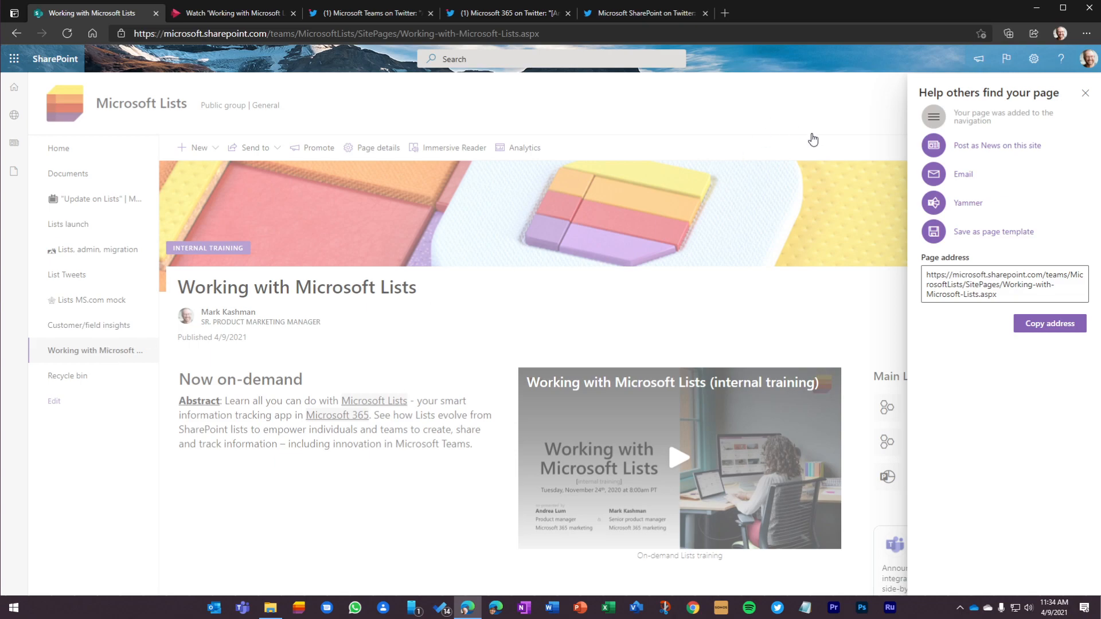
{"action": "left_click", "coordinate": [994, 150]}
Step: Email the News post to the page author's own account with the message "New on-demand training for Microsoft Lists"
{"action": "left_click", "coordinate": [964, 175]}
{"action": "left_click", "coordinate": [456, 233]}
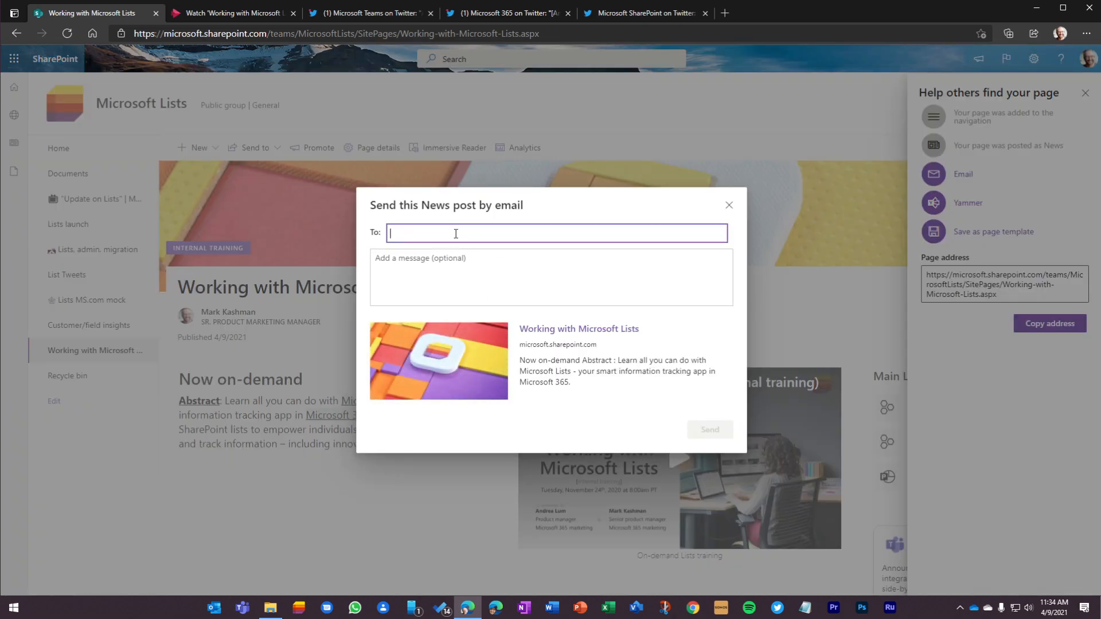
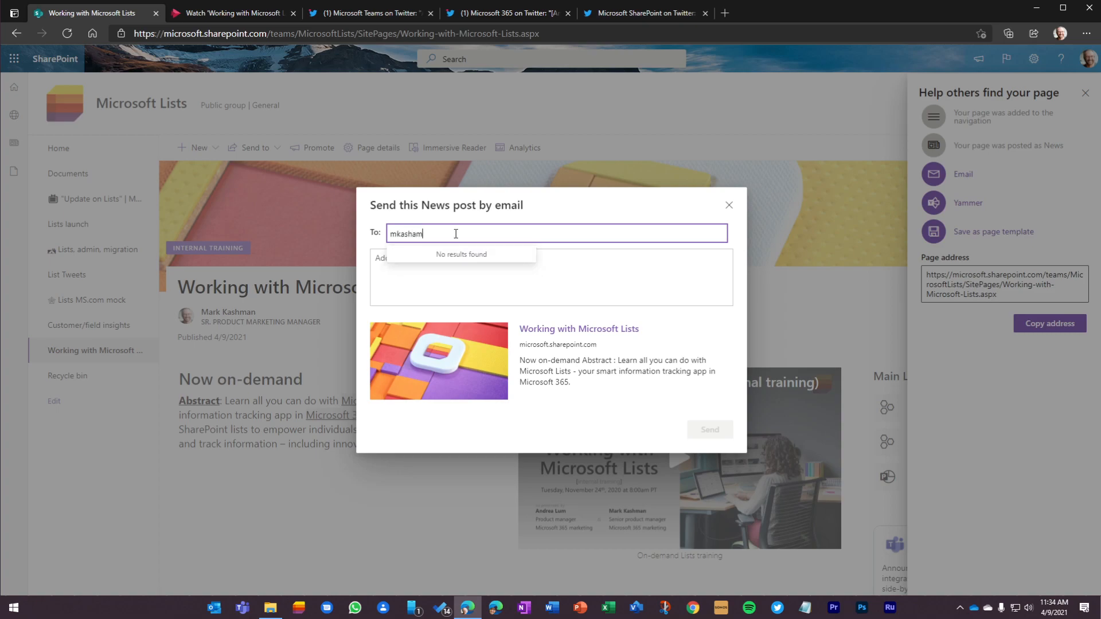
{"action": "key", "text": "BackSpace"}
{"action": "key", "text": "BackSpace"}
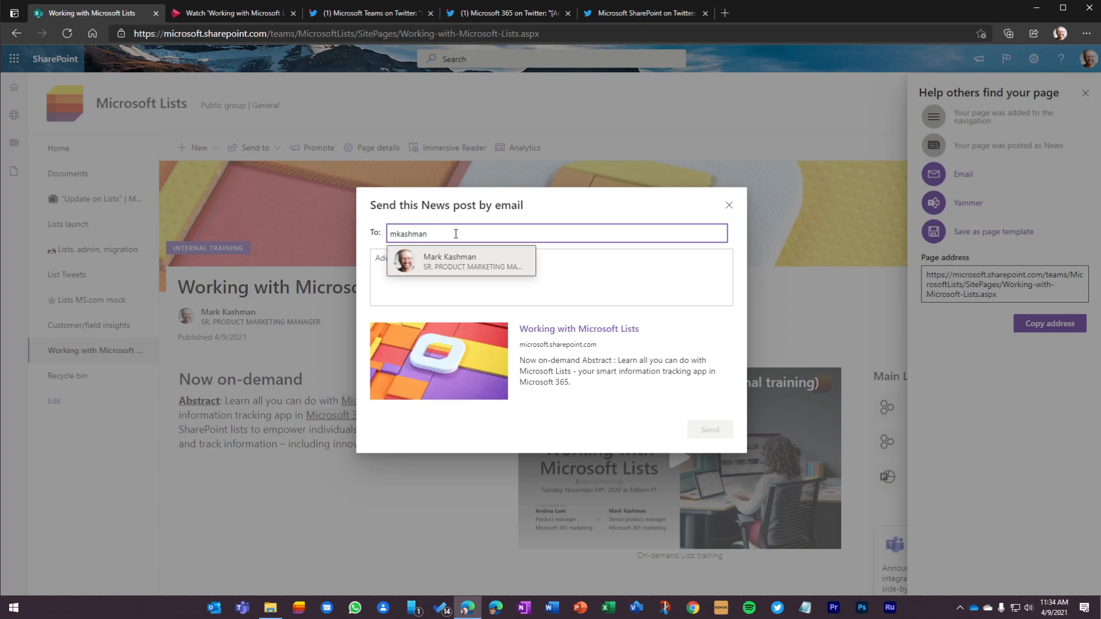
{"action": "left_click", "coordinate": [450, 269]}
{"action": "type", "text": "New on-demand training for Microsoft Lists"}
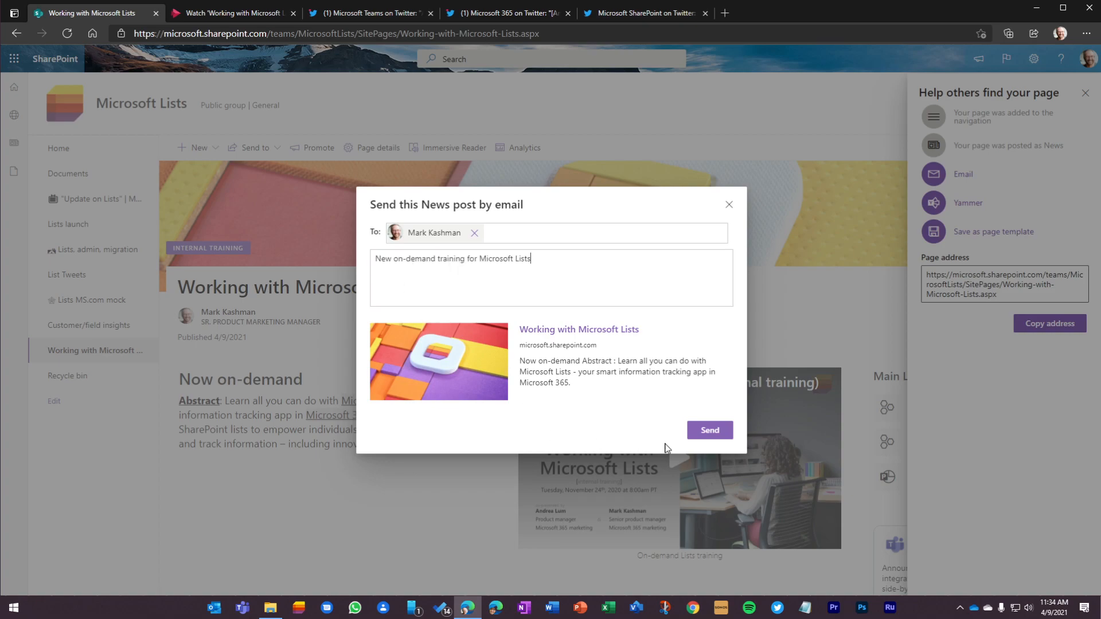
{"action": "left_click", "coordinate": [714, 433]}
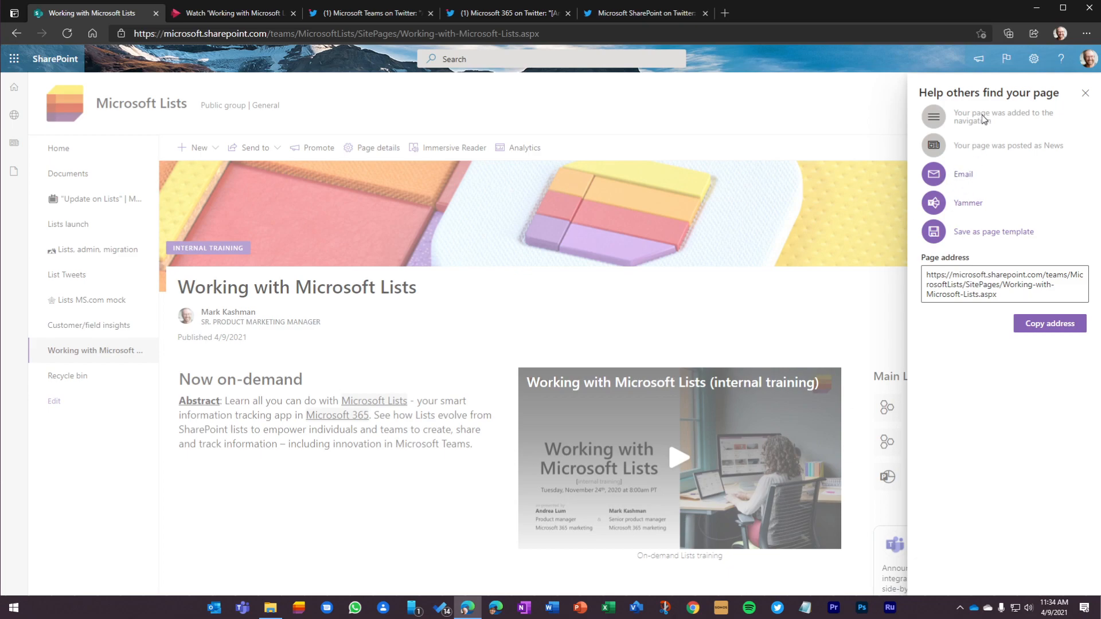
Step: Copy the published page's address, open it in a new browser tab, and look through the page
{"action": "left_click", "coordinate": [1006, 294]}
{"action": "left_click", "coordinate": [1057, 325]}
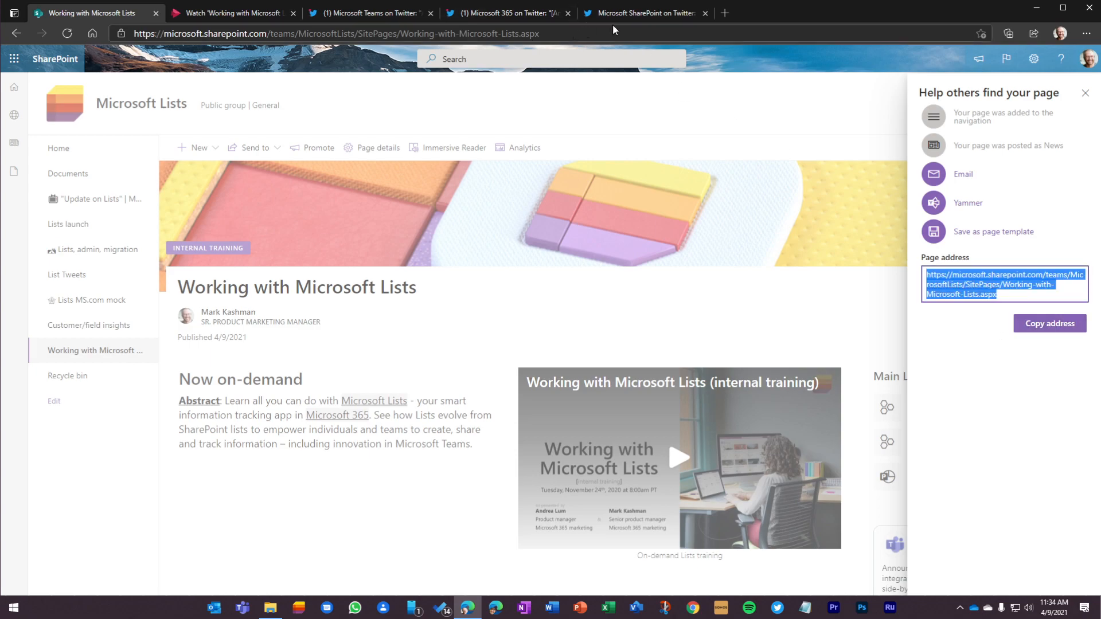
{"action": "left_click", "coordinate": [725, 14]}
{"action": "right_click", "coordinate": [276, 36]}
{"action": "left_click", "coordinate": [344, 171]}
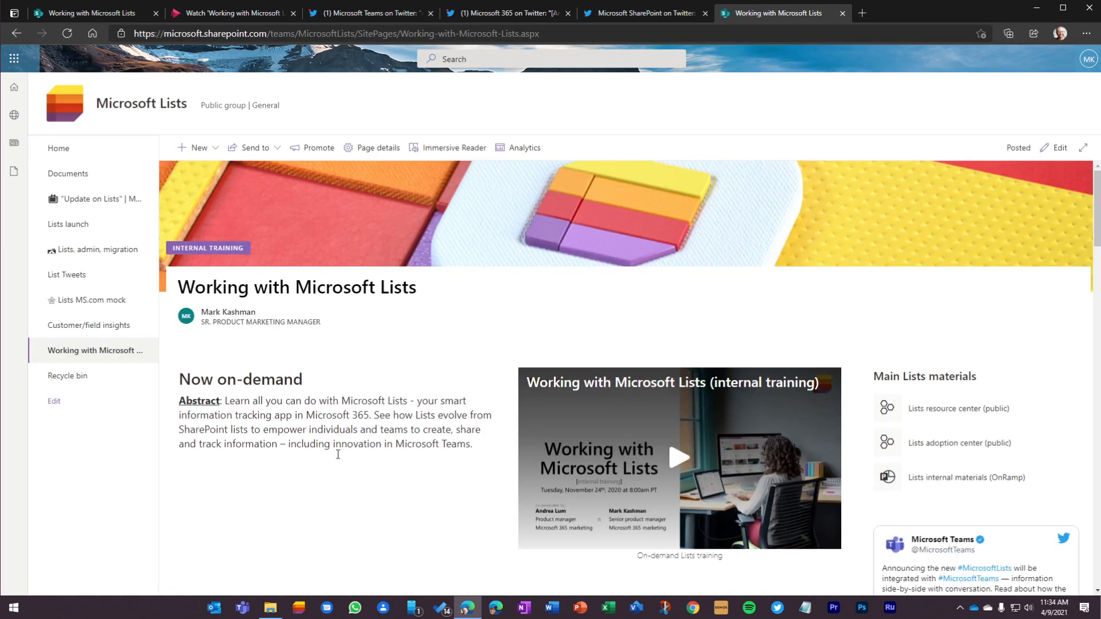
{"action": "scroll", "coordinate": [353, 448], "scroll_direction": "down", "scroll_amount": 15}
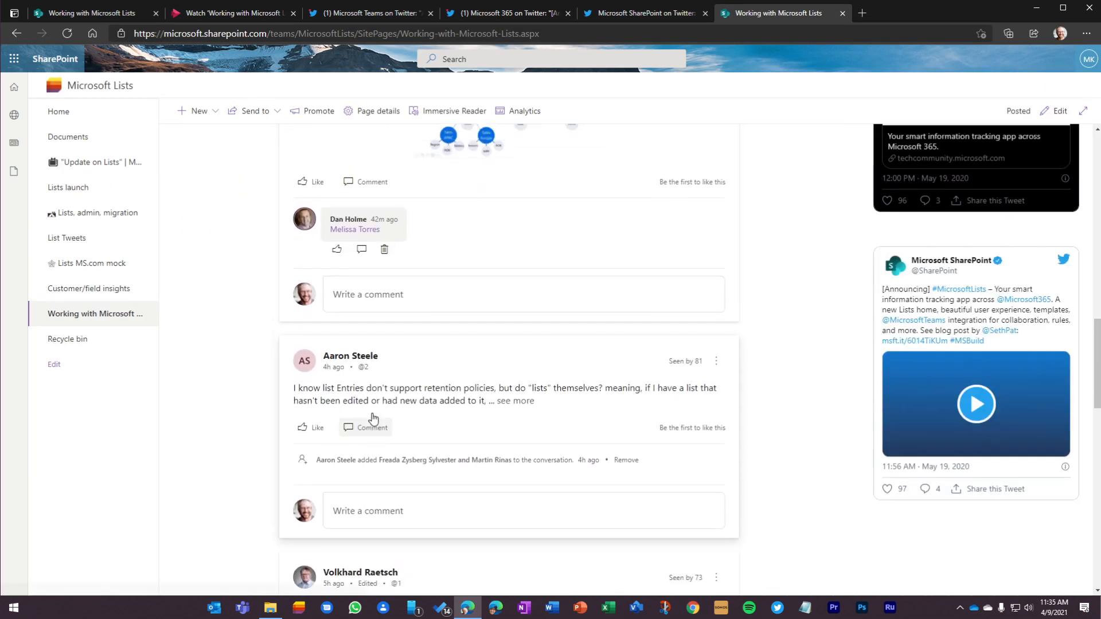
{"action": "scroll", "coordinate": [369, 417], "scroll_direction": "up", "scroll_amount": 11}
{"action": "scroll", "coordinate": [374, 418], "scroll_direction": "up", "scroll_amount": 5}
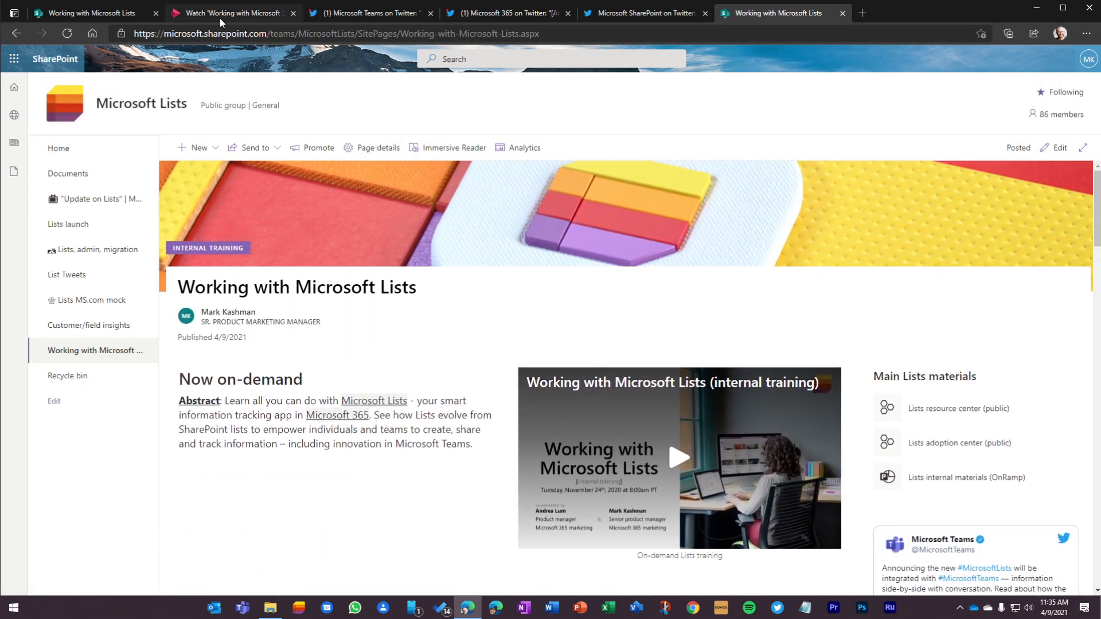
Step: Switch to Microsoft Teams and add "Working with Microsoft Lists" as a SharePoint Pages tab in the Microsoft Lists General channel, with a channel post
{"action": "left_click", "coordinate": [14, 58]}
{"action": "left_click", "coordinate": [125, 216]}
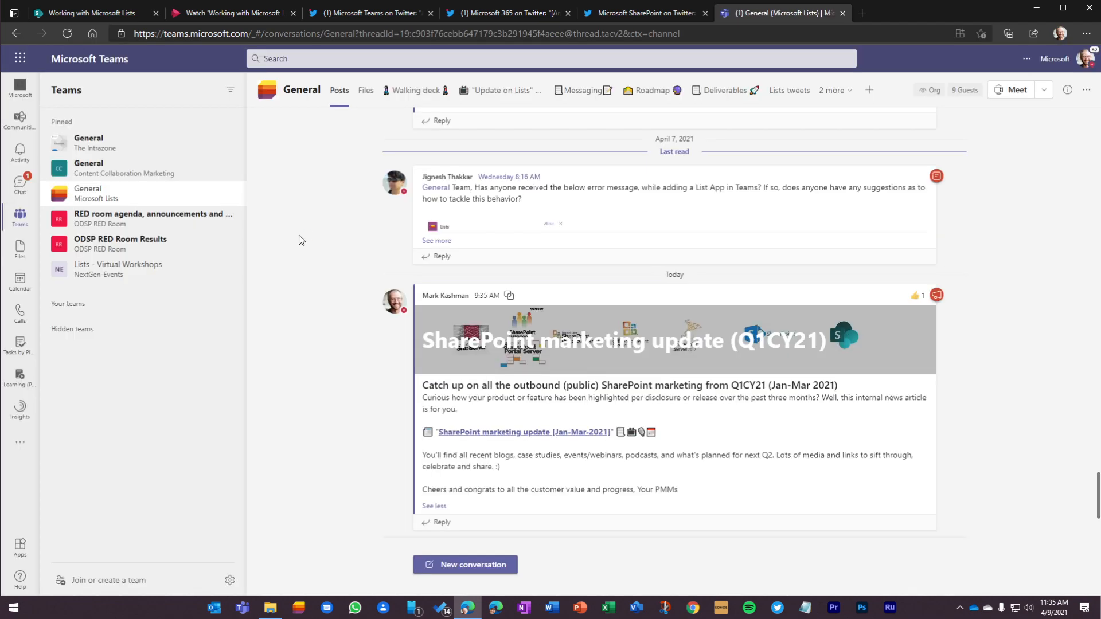
{"action": "left_click", "coordinate": [870, 91]}
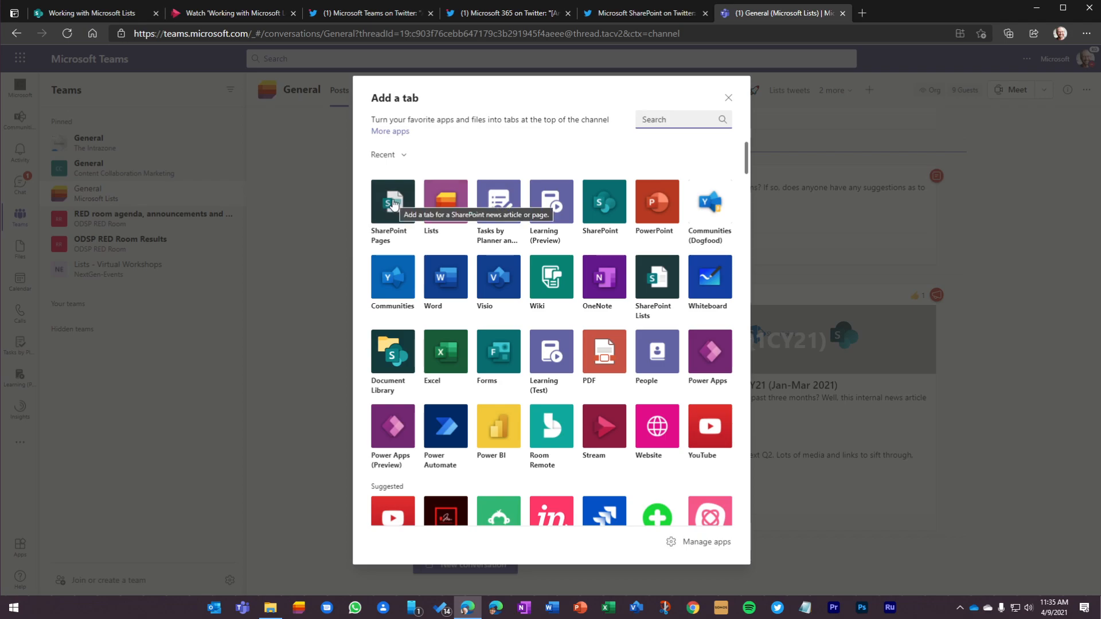
{"action": "left_click", "coordinate": [393, 203]}
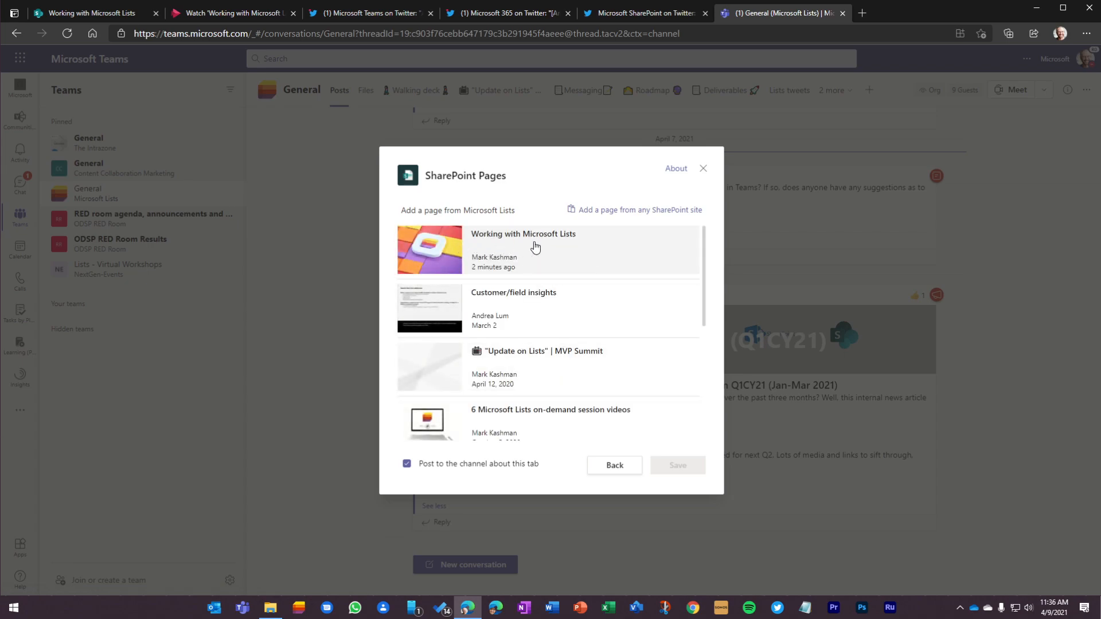
{"action": "left_click", "coordinate": [578, 245]}
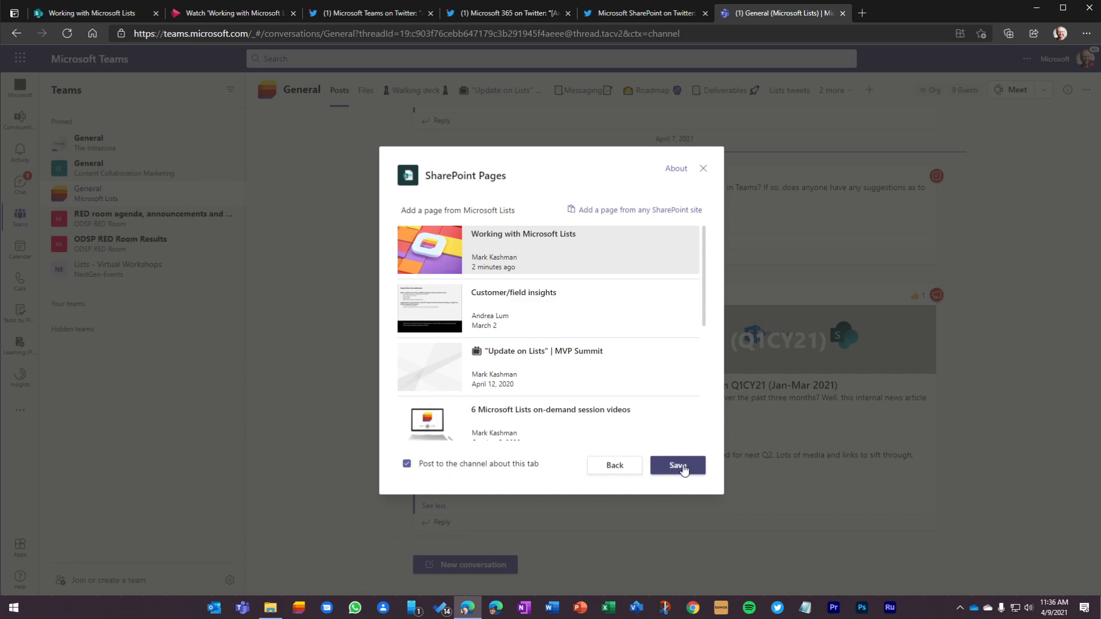
{"action": "left_click", "coordinate": [682, 467]}
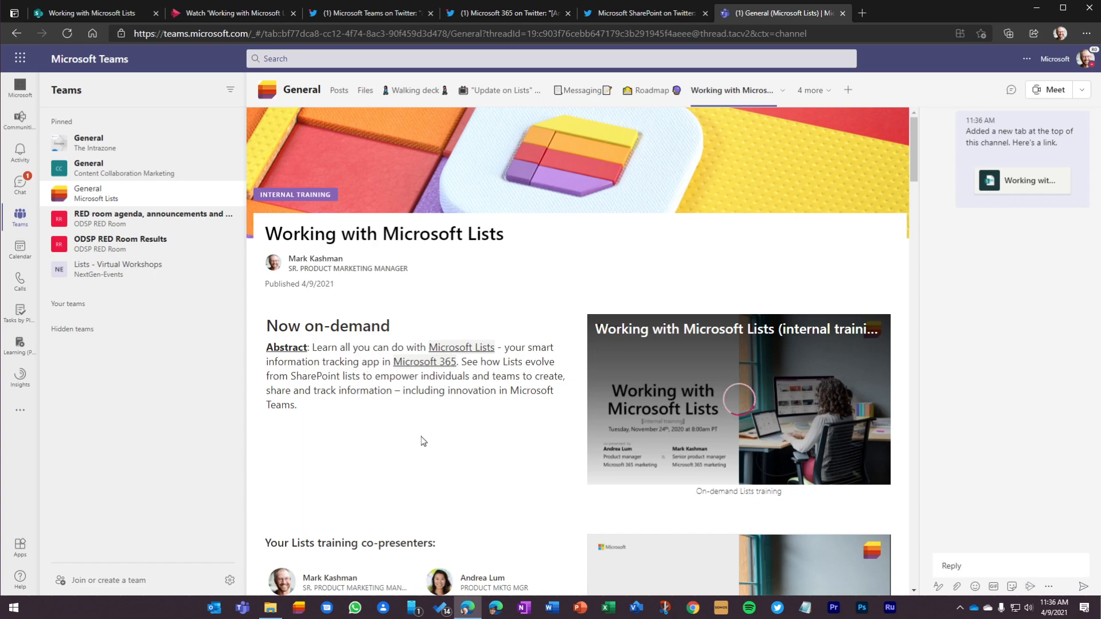
Step: Check the embedded media in the new channel tab: advance the presentation to slide 4 and pause the training video
{"action": "scroll", "coordinate": [452, 425], "scroll_direction": "down", "scroll_amount": 1}
{"action": "scroll", "coordinate": [449, 419], "scroll_direction": "down", "scroll_amount": 4}
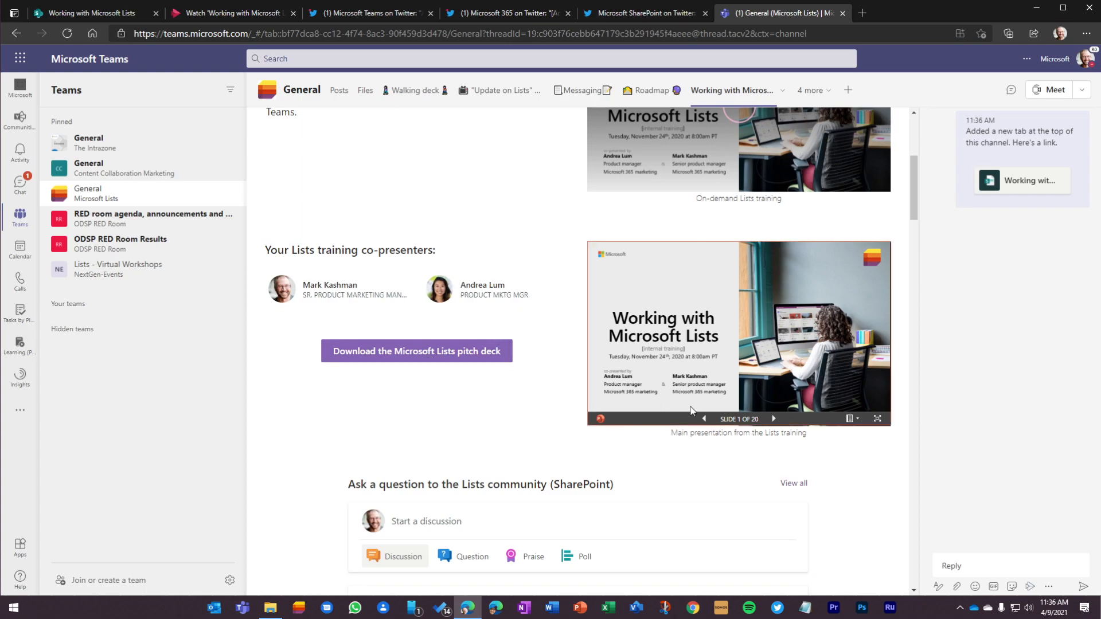
{"action": "left_click", "coordinate": [774, 420]}
{"action": "left_click", "coordinate": [774, 419]}
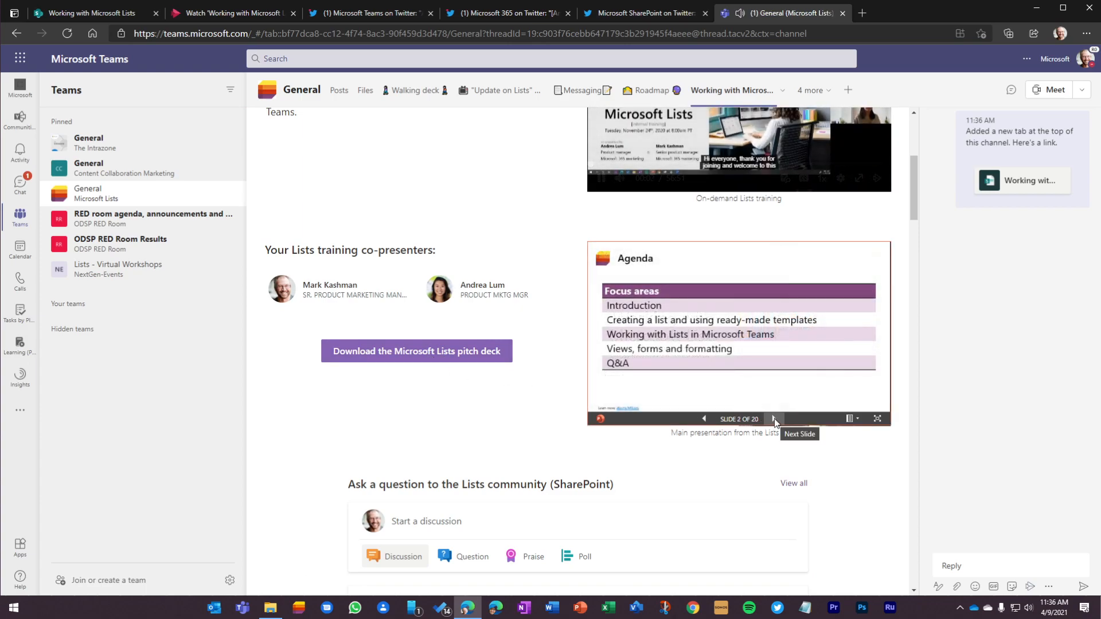
{"action": "left_click", "coordinate": [774, 419]}
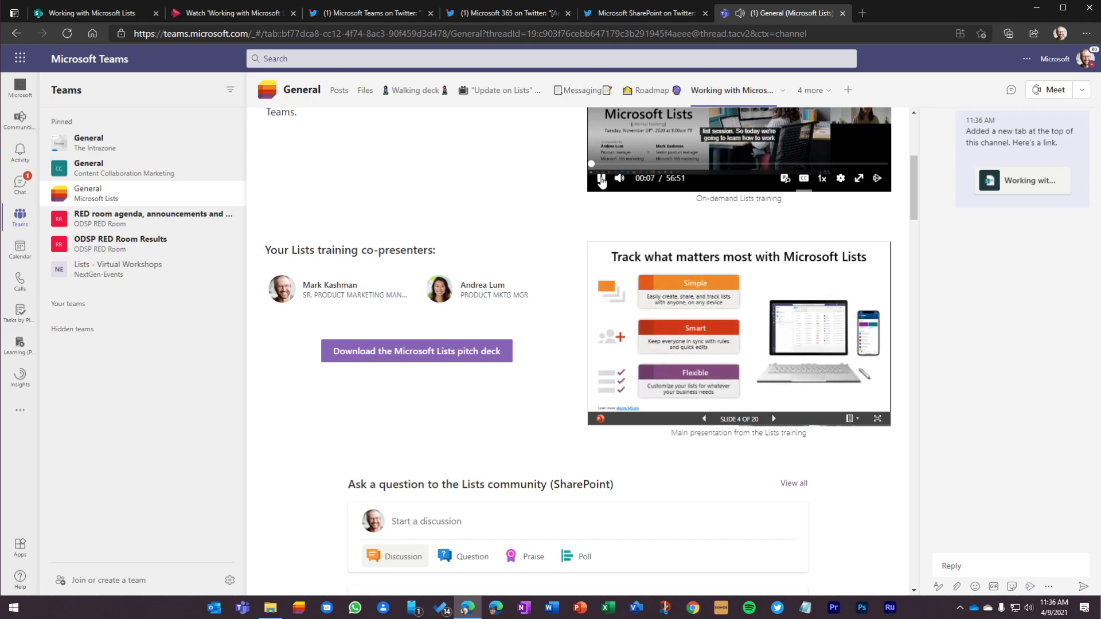
{"action": "left_click", "coordinate": [601, 179]}
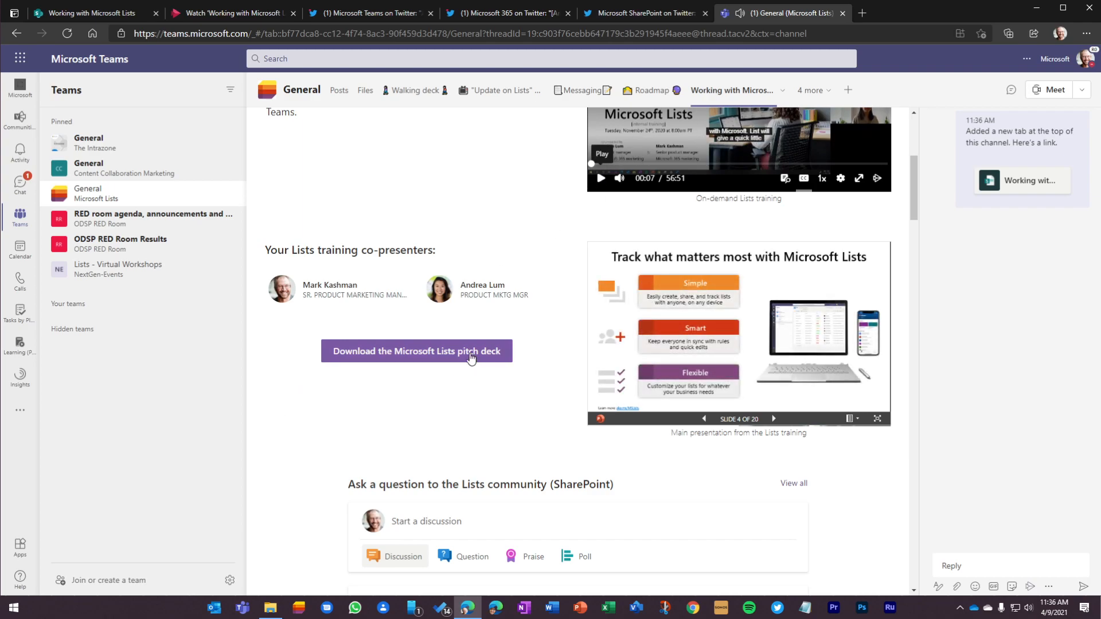
Step: Look through the community conversations and tweets on the page in the channel tab, and return to its banner
{"action": "scroll", "coordinate": [270, 414], "scroll_direction": "down", "scroll_amount": 15}
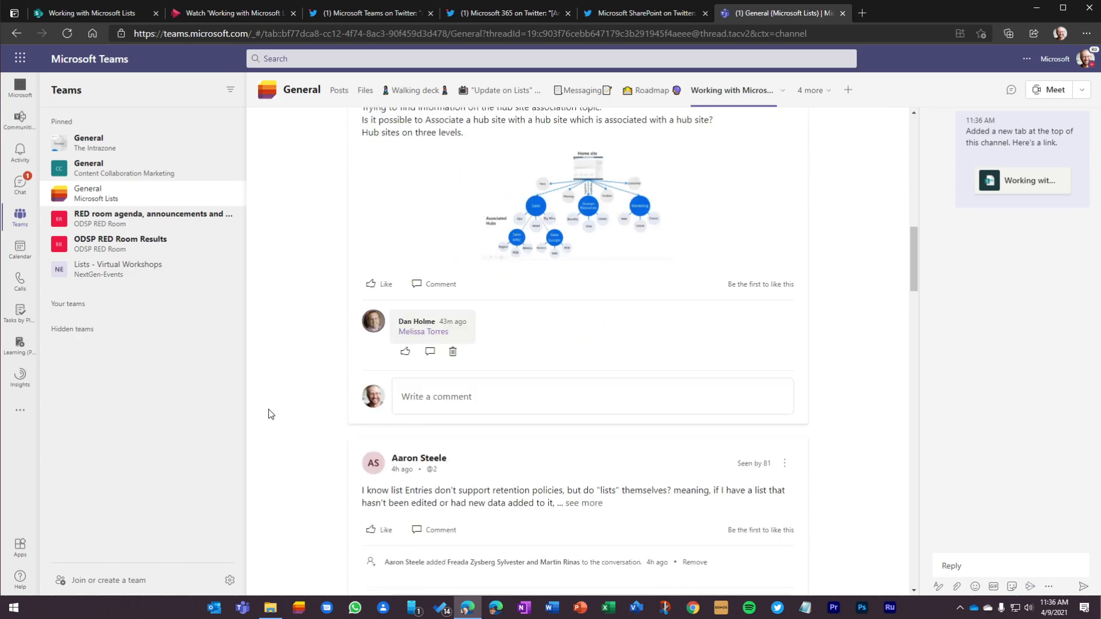
{"action": "scroll", "coordinate": [271, 414], "scroll_direction": "down", "scroll_amount": 10}
{"action": "scroll", "coordinate": [293, 417], "scroll_direction": "up", "scroll_amount": 17}
{"action": "scroll", "coordinate": [293, 417], "scroll_direction": "up", "scroll_amount": 5}
{"action": "scroll", "coordinate": [293, 417], "scroll_direction": "down", "scroll_amount": 15}
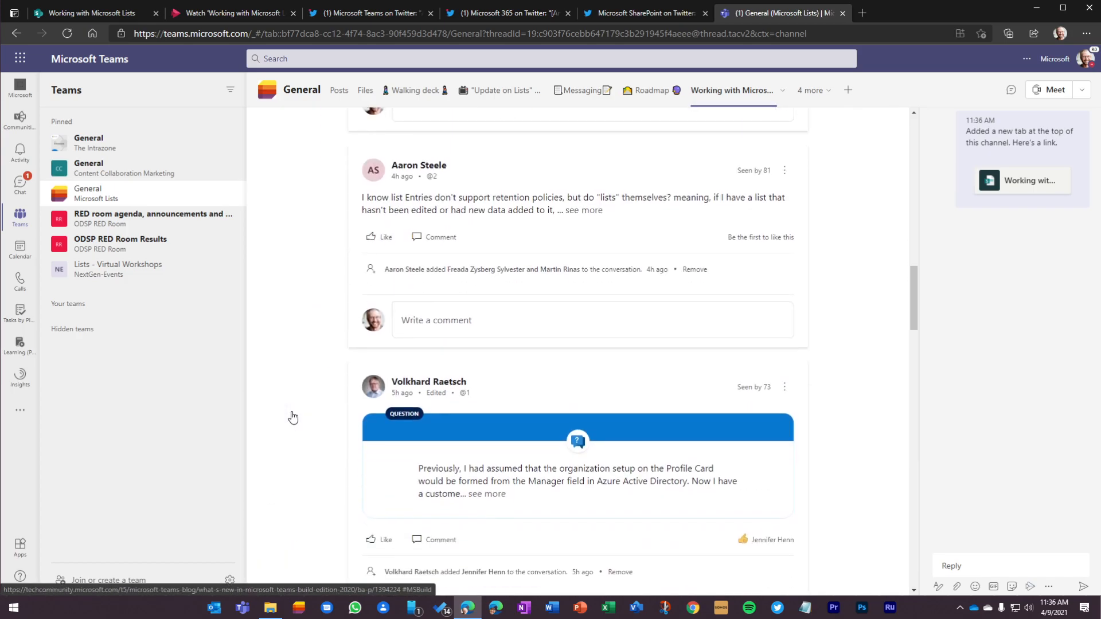
{"action": "scroll", "coordinate": [292, 415], "scroll_direction": "down", "scroll_amount": 5}
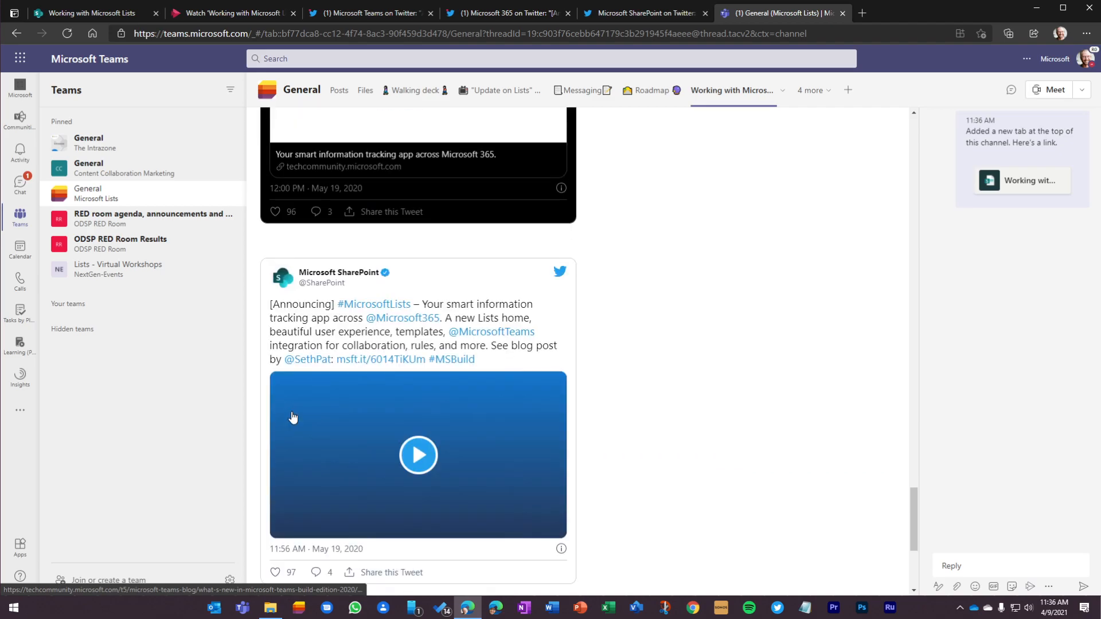
{"action": "scroll", "coordinate": [293, 417], "scroll_direction": "up", "scroll_amount": 12}
{"action": "scroll", "coordinate": [293, 417], "scroll_direction": "up", "scroll_amount": 20}
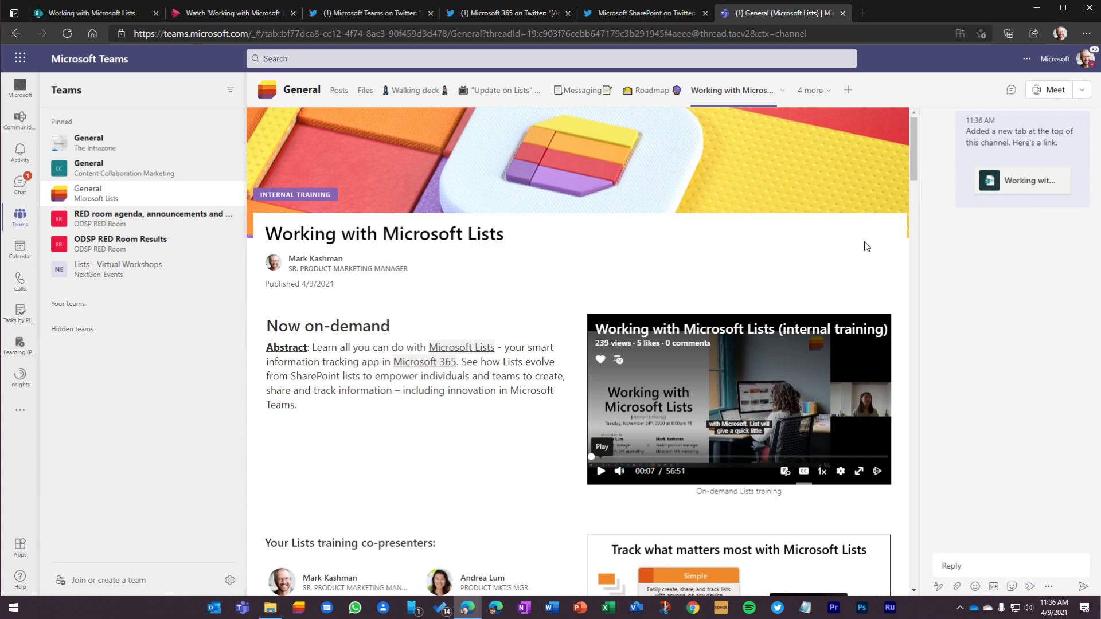
Step: Expand the "Working with Microsoft Lists" tab and examine the page layout from the banner down to the conversations
{"action": "left_click", "coordinate": [782, 91]}
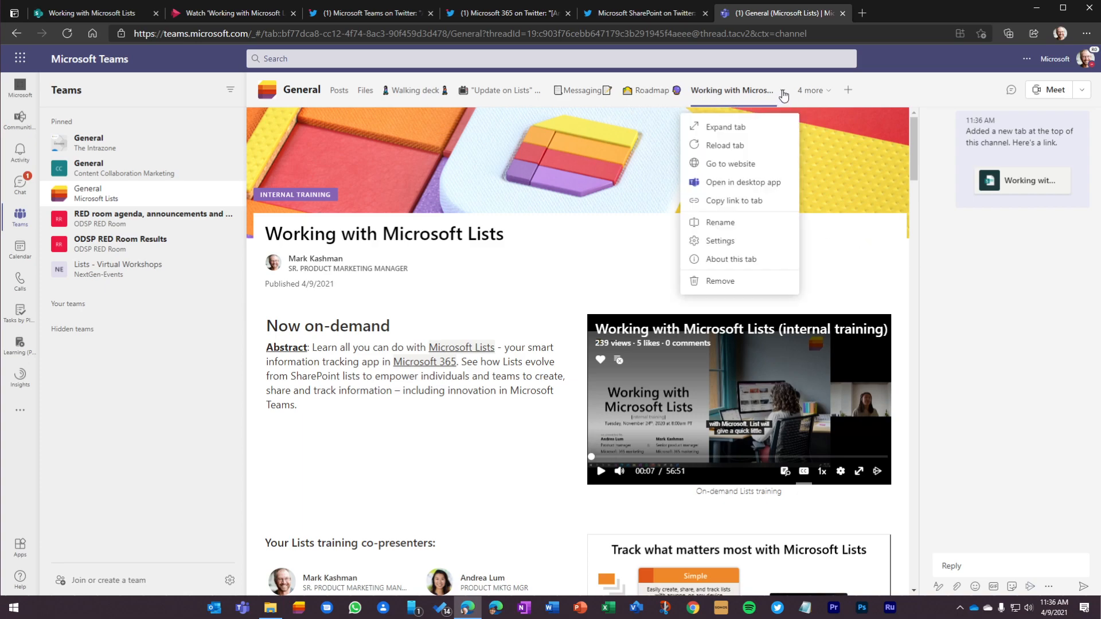
{"action": "left_click", "coordinate": [726, 127]}
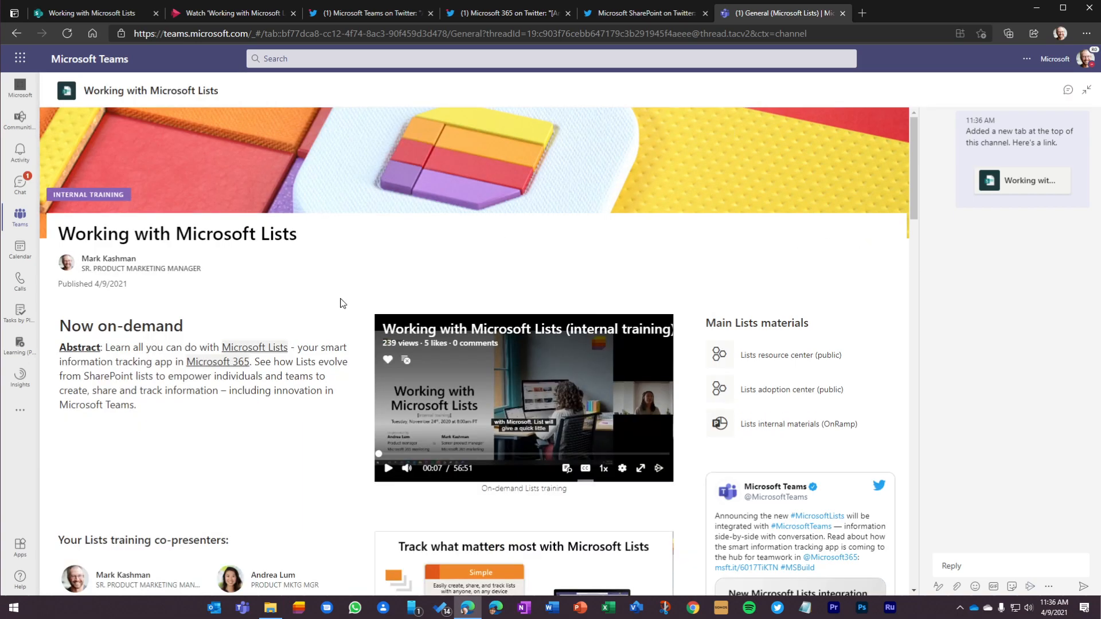
{"action": "scroll", "coordinate": [765, 353], "scroll_direction": "down", "scroll_amount": 15}
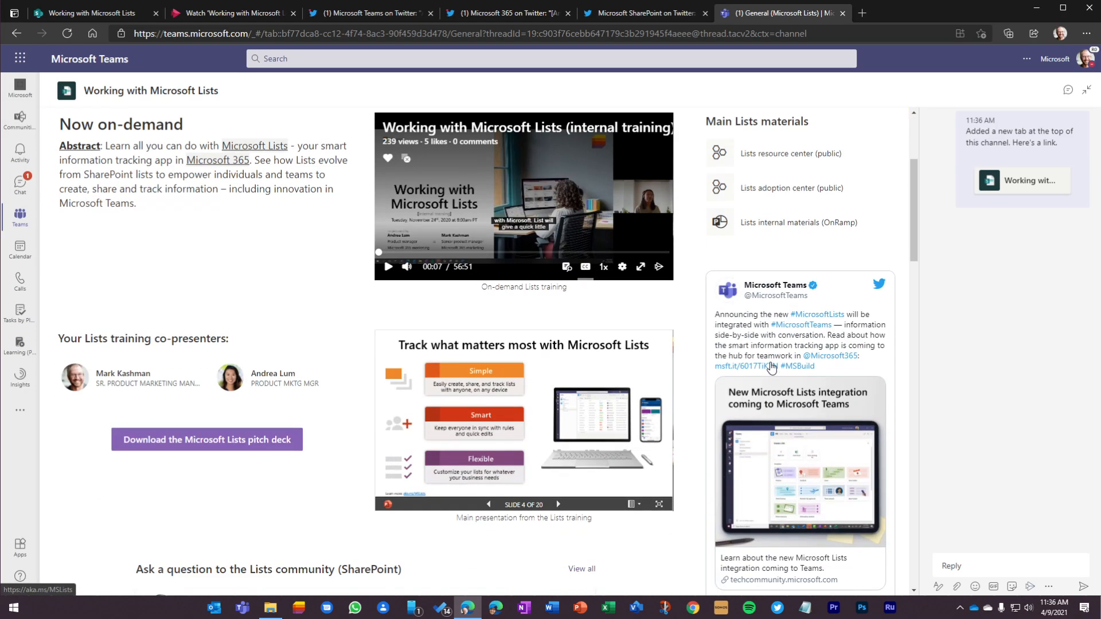
{"action": "scroll", "coordinate": [763, 339], "scroll_direction": "down", "scroll_amount": 12}
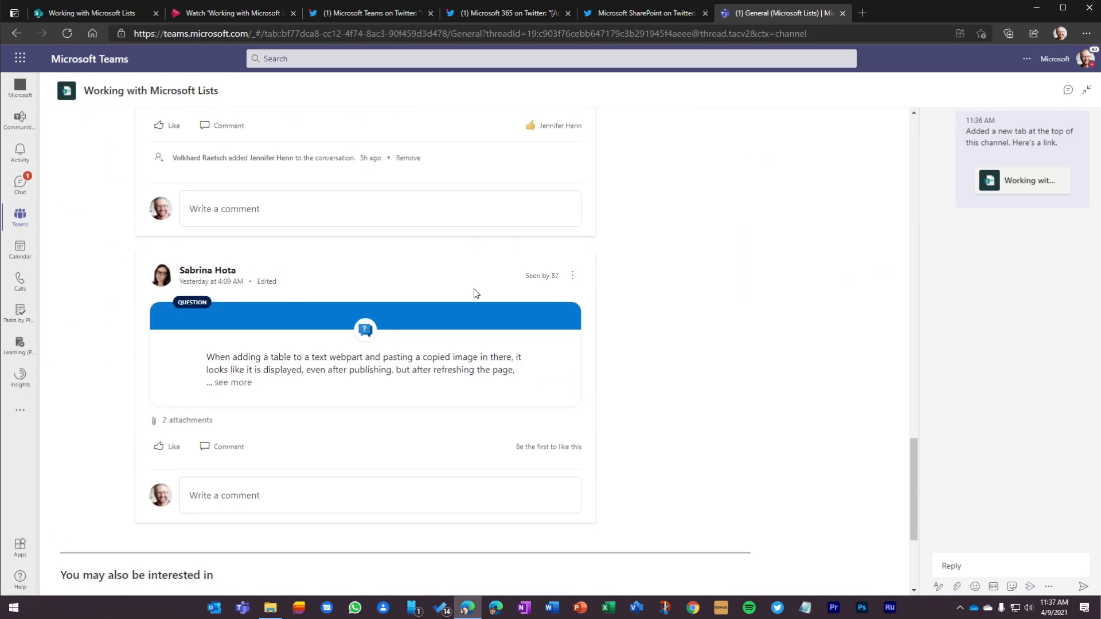
{"action": "scroll", "coordinate": [659, 314], "scroll_direction": "up", "scroll_amount": 6}
{"action": "scroll", "coordinate": [687, 314], "scroll_direction": "up", "scroll_amount": 12}
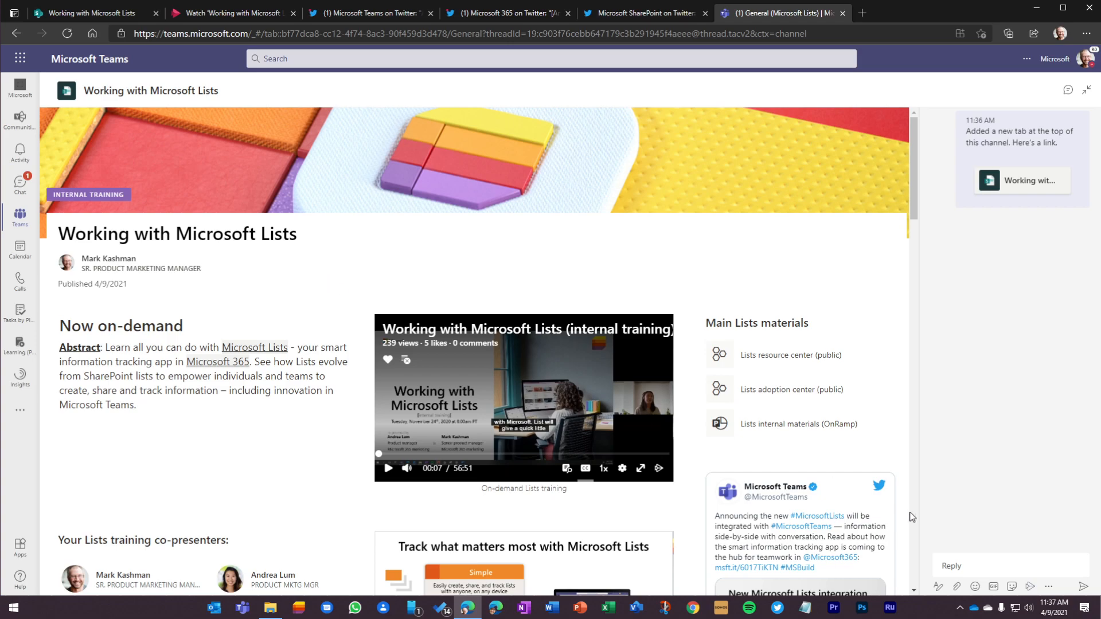
Step: Reply in the tab conversation, mentioning the Microsoft Lists team: "Hi Microsoft Lists - Lists training now available on-demand."
{"action": "left_click", "coordinate": [957, 569]}
{"action": "type", "text": "Hi @"}
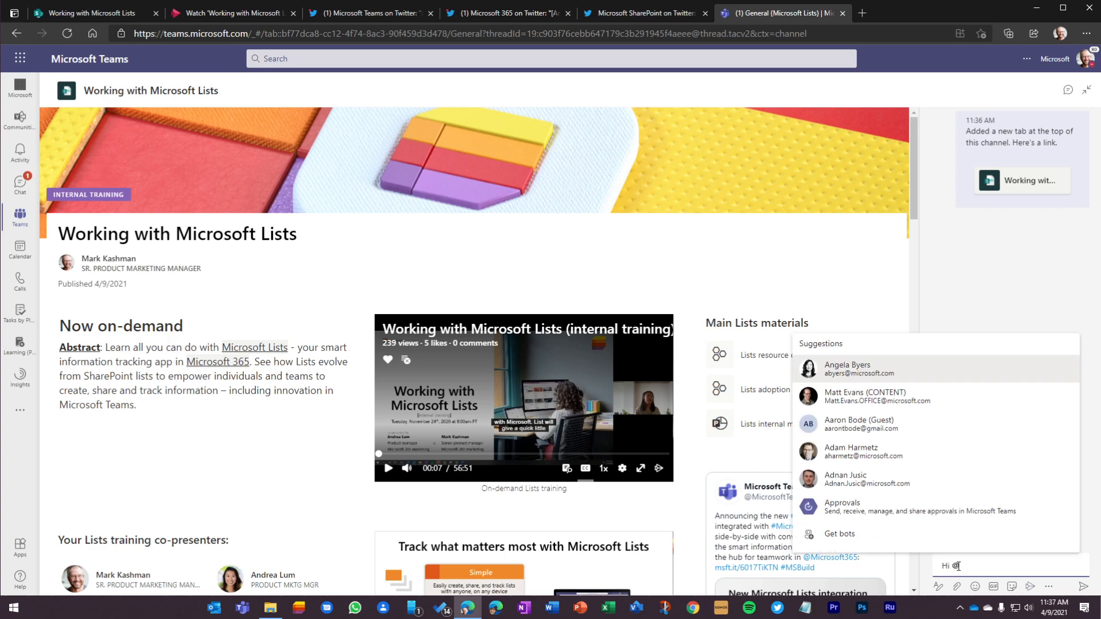
{"action": "type", "text": "Microsoft Lis"}
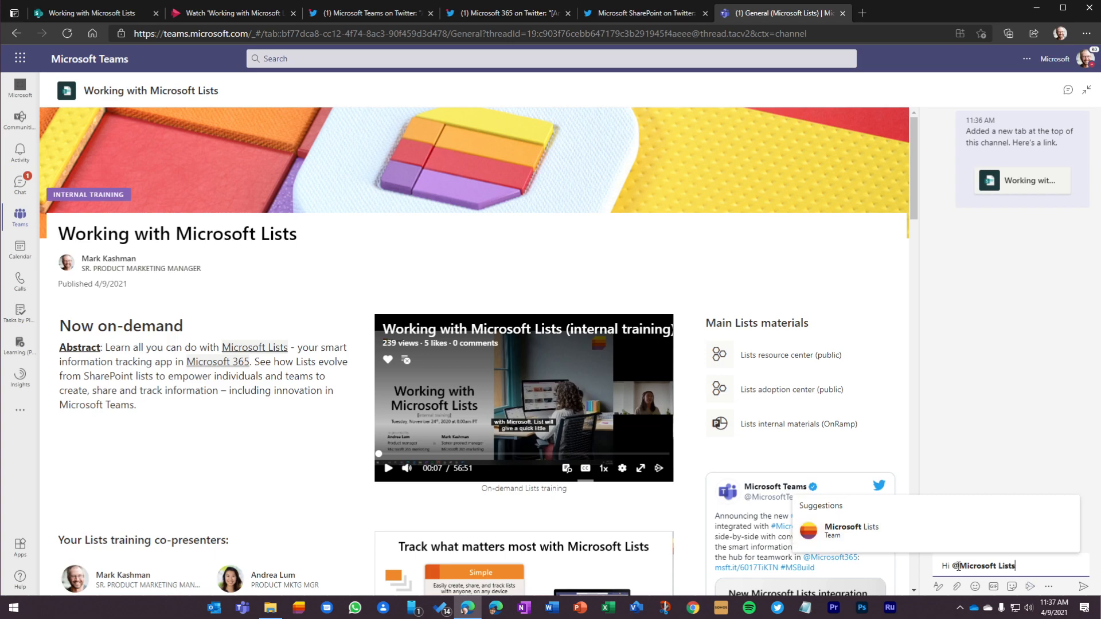
{"action": "type", "text": "ts"}
{"action": "left_click", "coordinate": [881, 537]}
{"action": "type", "text": "- Lists"}
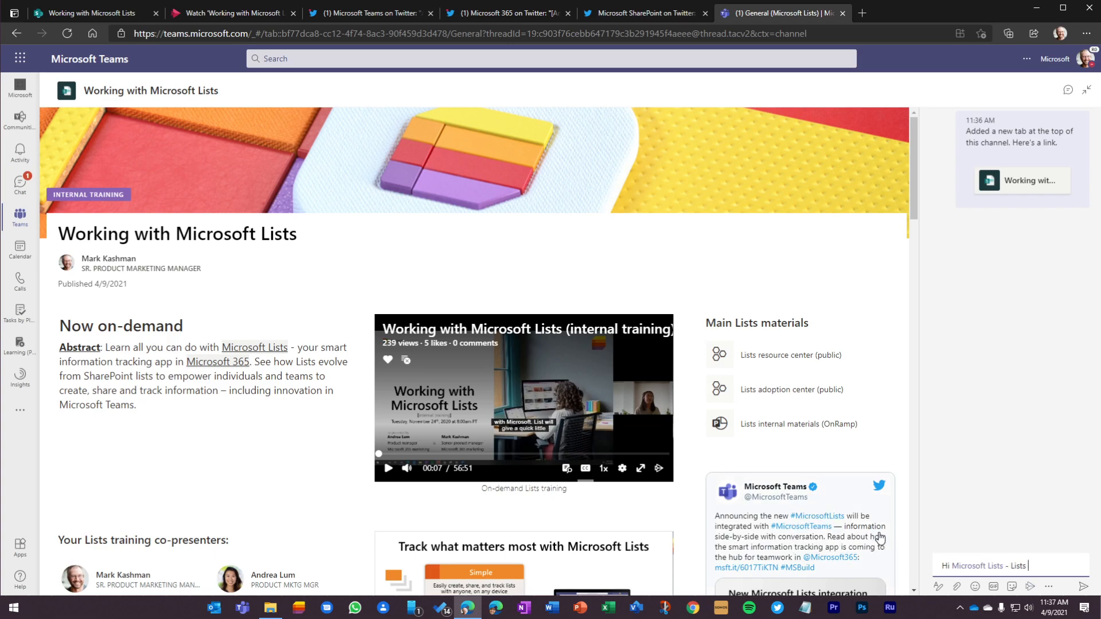
{"action": "type", "text": " training now available on"}
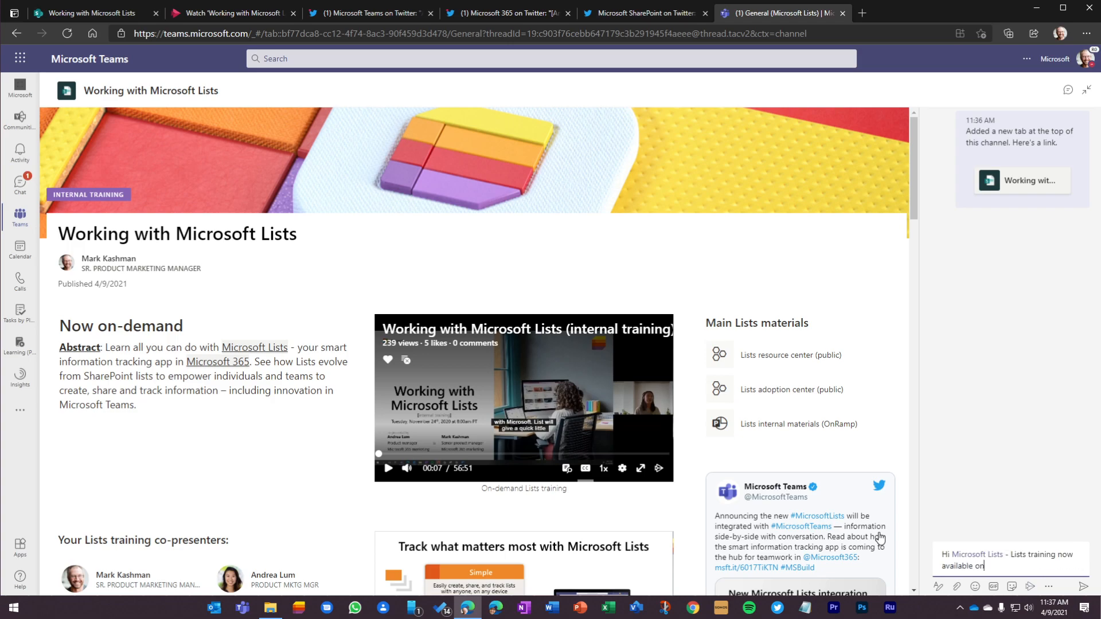
{"action": "type", "text": "-demand."}
{"action": "left_click", "coordinate": [1083, 587]}
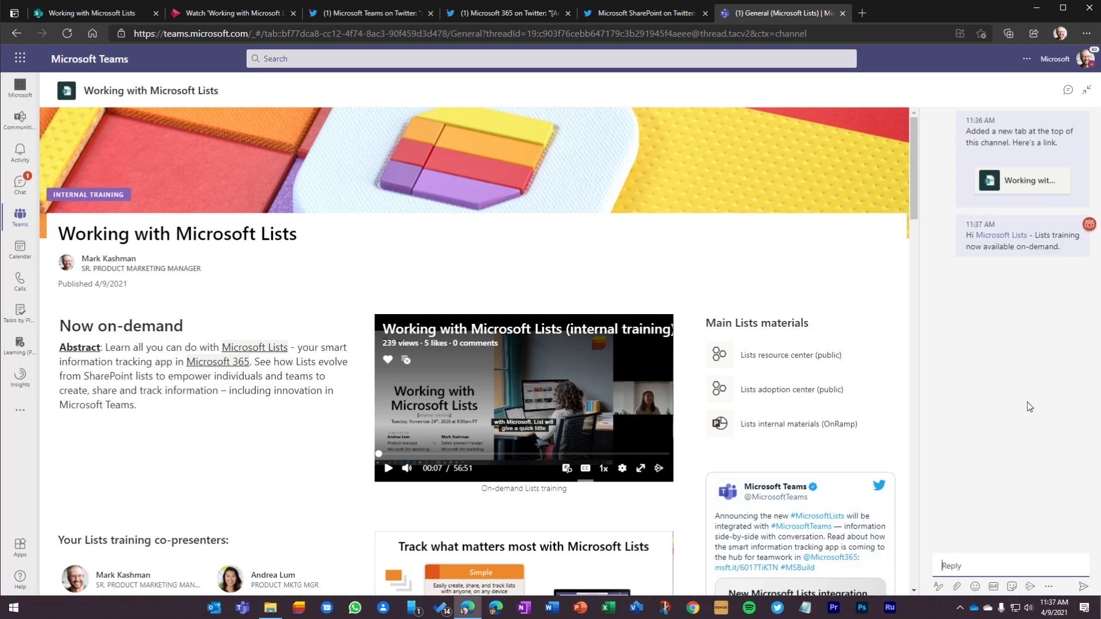
Step: Collapse the expanded tab, check the announcement in the channel posts, and reopen the page from its link there
{"action": "left_click", "coordinate": [1086, 90]}
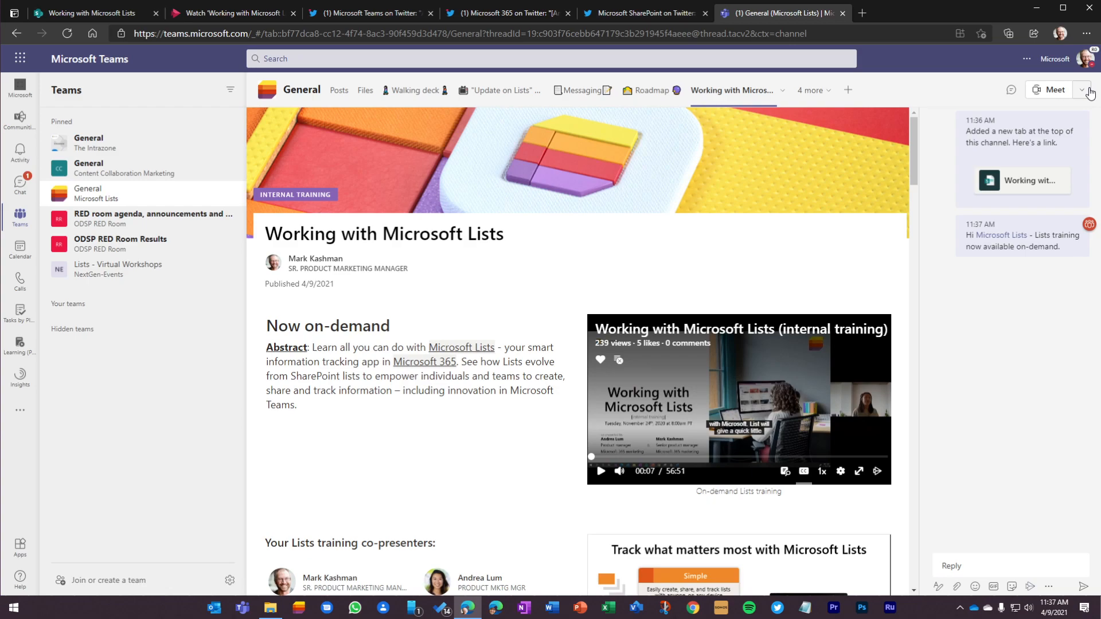
{"action": "left_click", "coordinate": [340, 92]}
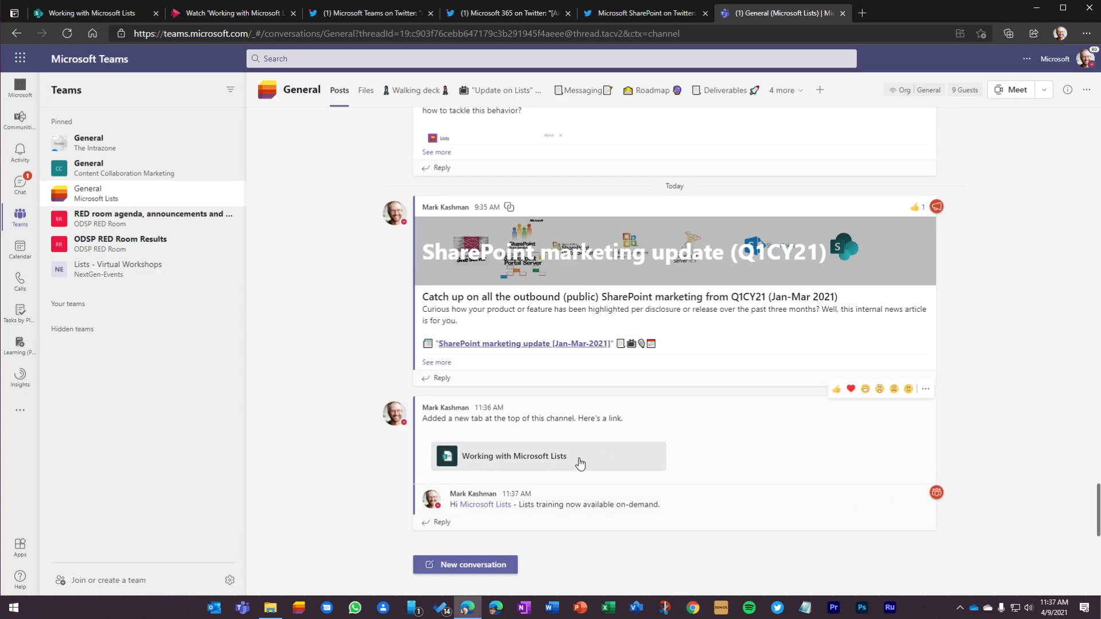
{"action": "left_click", "coordinate": [553, 456]}
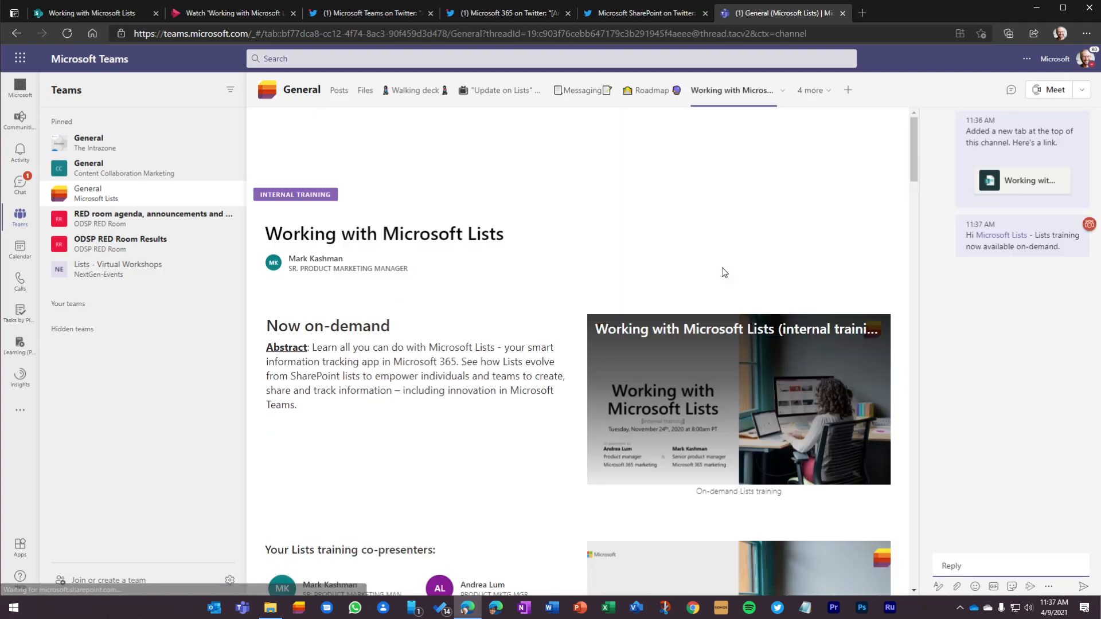
Step: Return to the SharePoint page, close the promotion options, and reach the page again from the site home through the navigation
{"action": "left_click", "coordinate": [117, 15]}
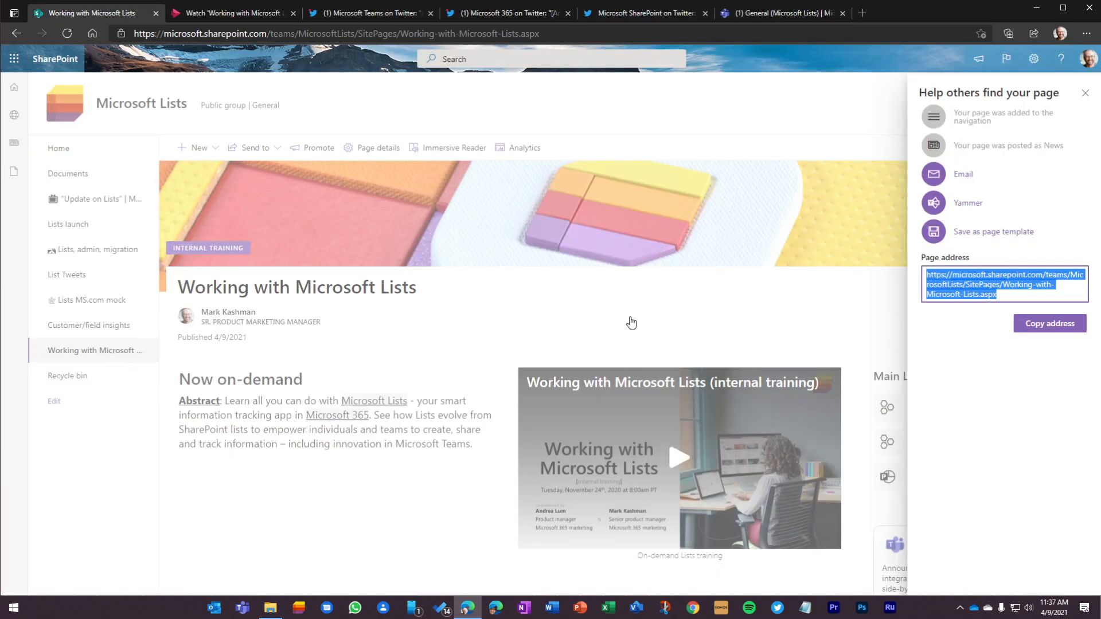
{"action": "left_click", "coordinate": [1085, 93]}
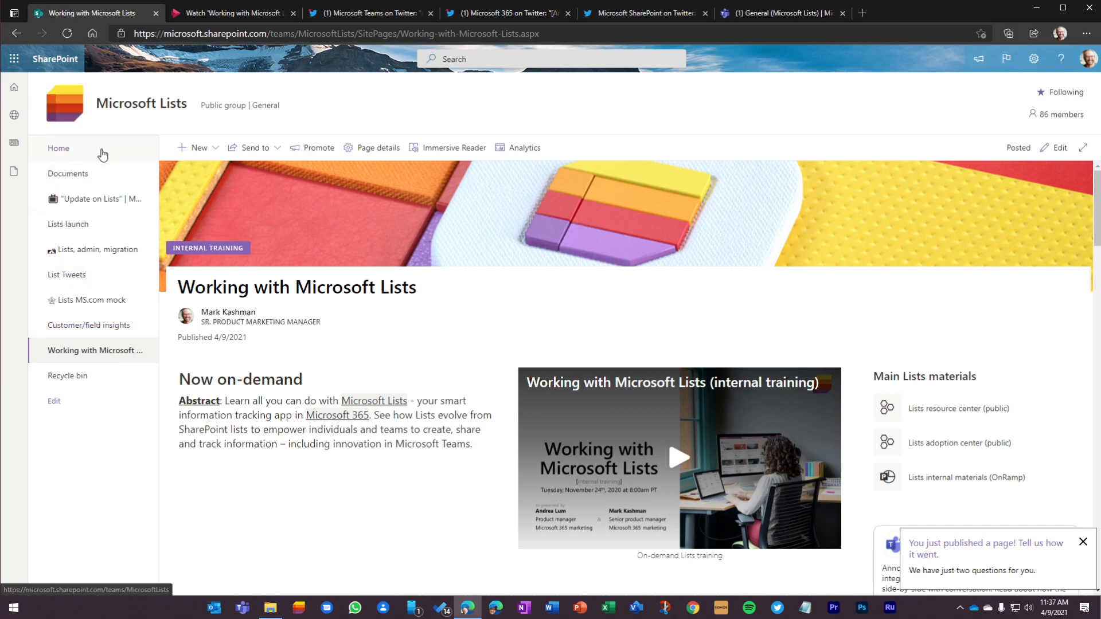
{"action": "left_click", "coordinate": [60, 149]}
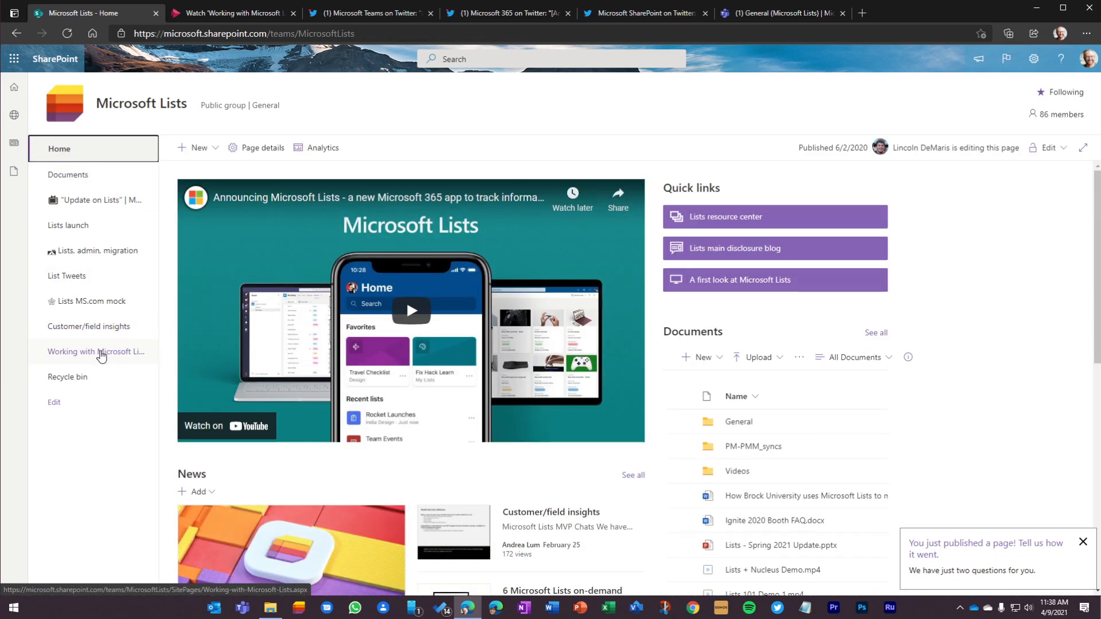
{"action": "left_click", "coordinate": [101, 356]}
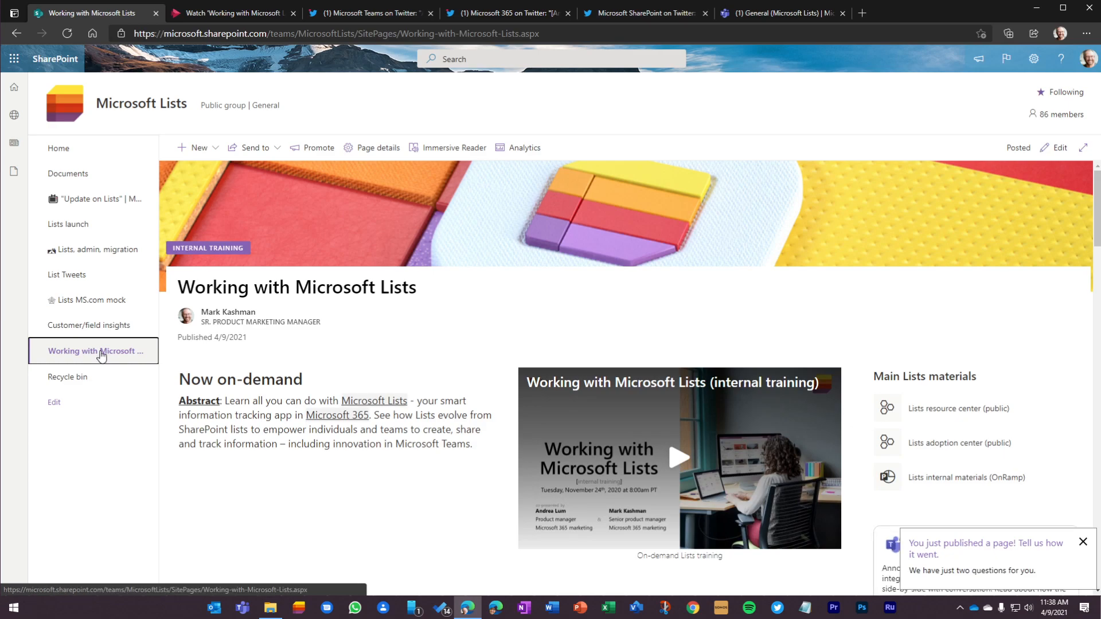
Step: Expand the page content, dismiss the feedback request, and review the published page down to the conversations feed
{"action": "left_click", "coordinate": [1082, 148]}
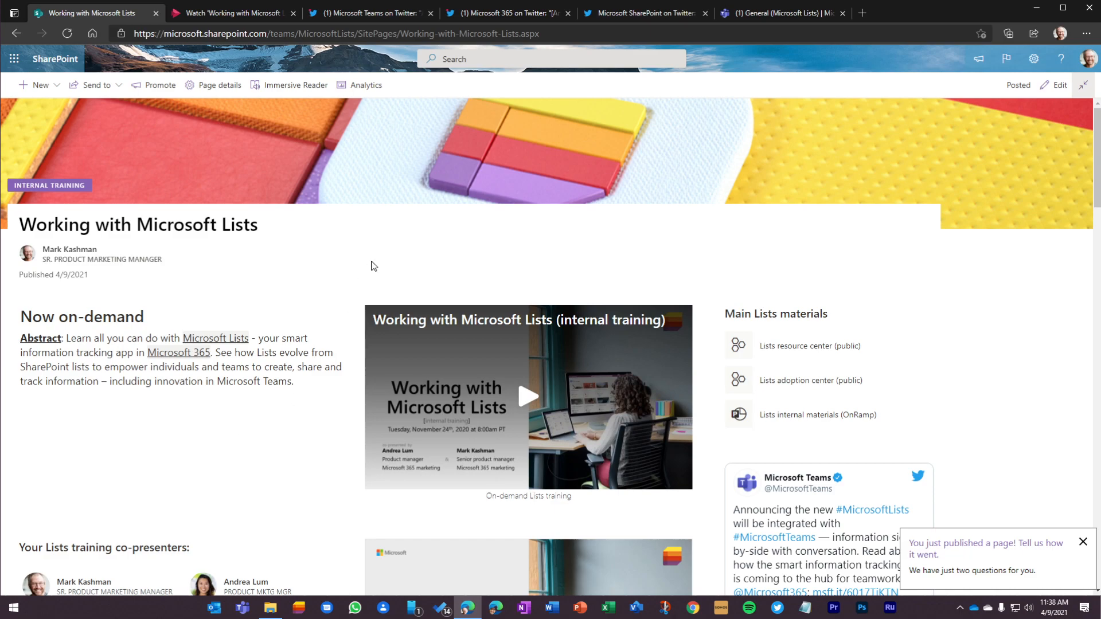
{"action": "left_click", "coordinate": [1082, 543]}
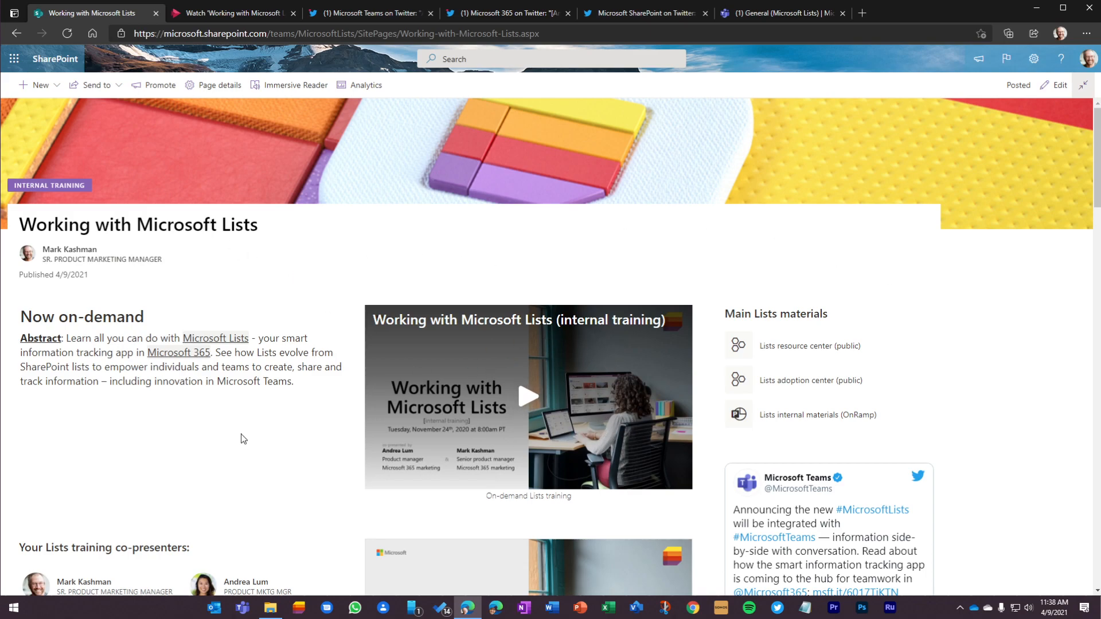
{"action": "scroll", "coordinate": [276, 414], "scroll_direction": "down", "scroll_amount": 6}
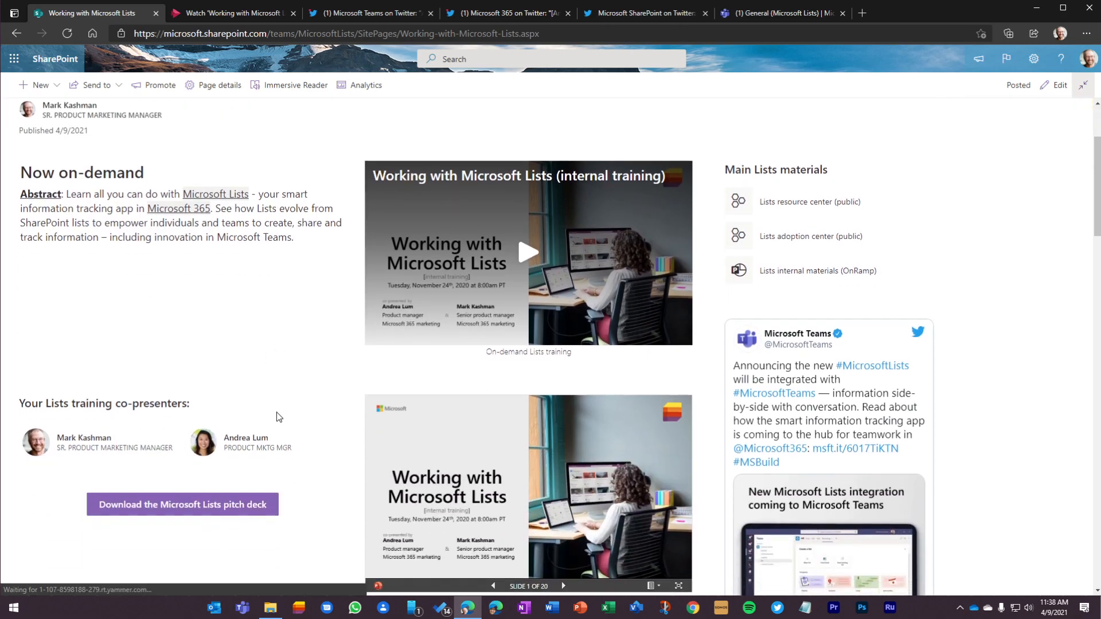
{"action": "scroll", "coordinate": [276, 414], "scroll_direction": "down", "scroll_amount": 5}
{"action": "scroll", "coordinate": [277, 415], "scroll_direction": "up", "scroll_amount": 12}
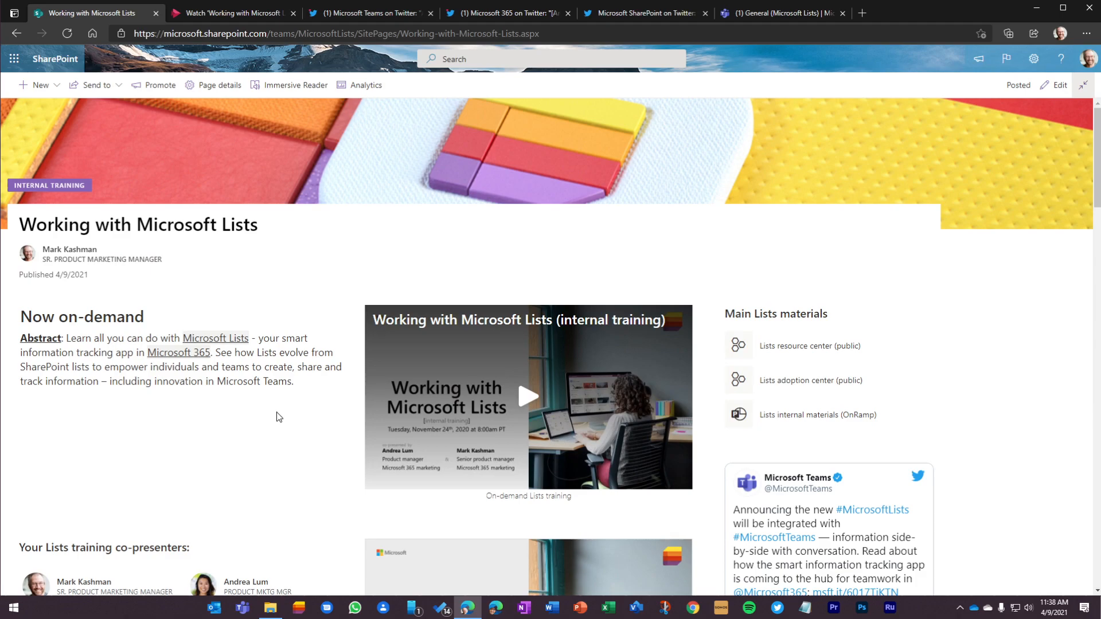
{"action": "scroll", "coordinate": [276, 416], "scroll_direction": "down", "scroll_amount": 6}
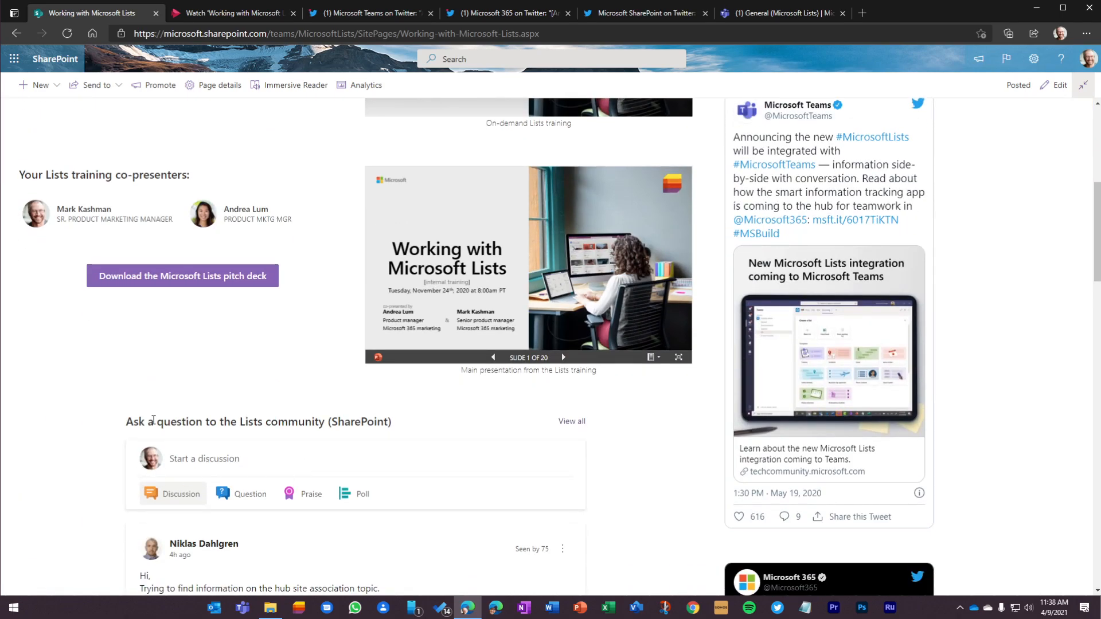
{"action": "scroll", "coordinate": [287, 358], "scroll_direction": "up", "scroll_amount": 5}
{"action": "scroll", "coordinate": [286, 358], "scroll_direction": "up", "scroll_amount": 3}
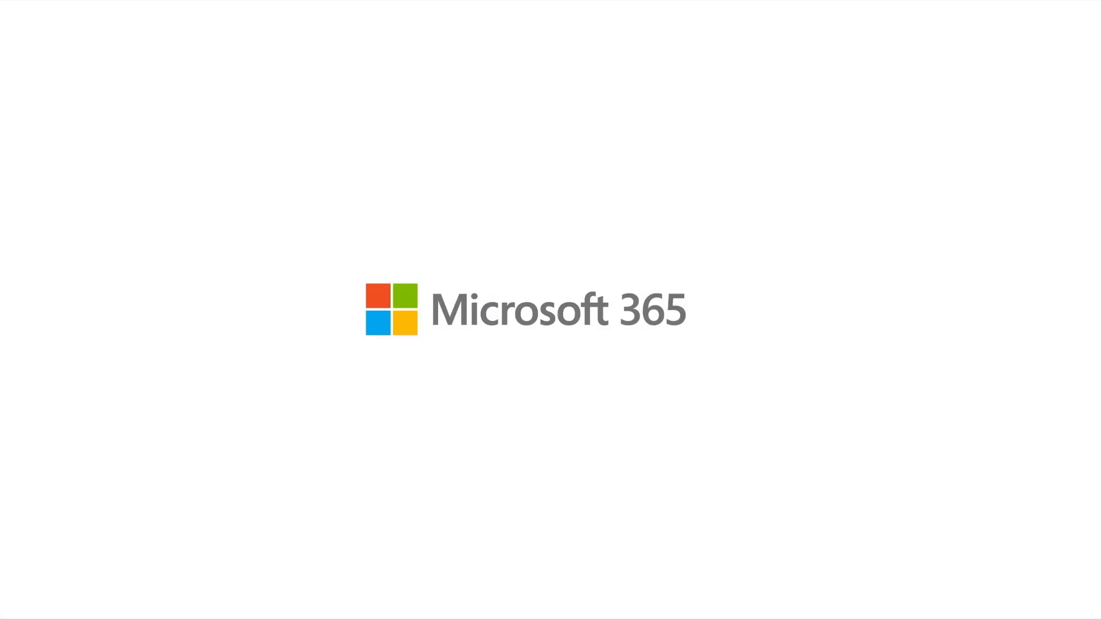